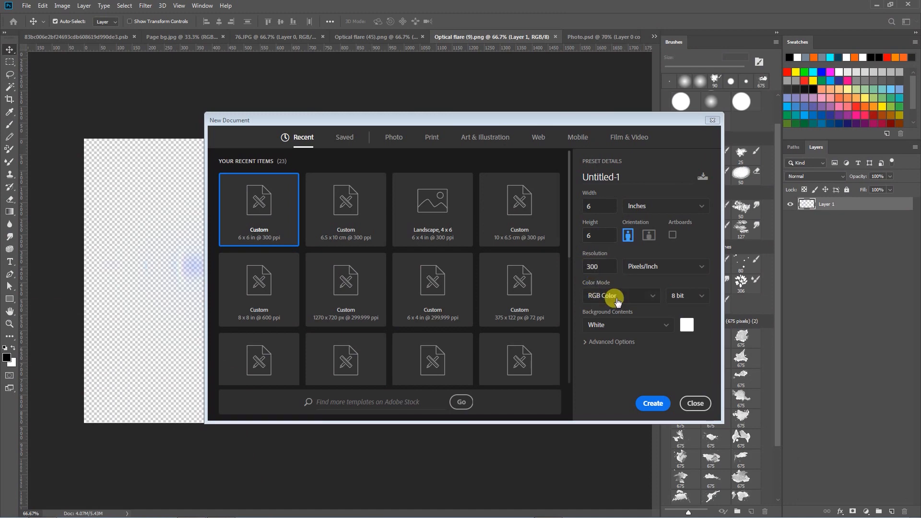
- Create a 6 × 6 inch, 300 ppi RGB document with a white background and bring in the cut-out of the man carrying a child
left_click(651, 401)
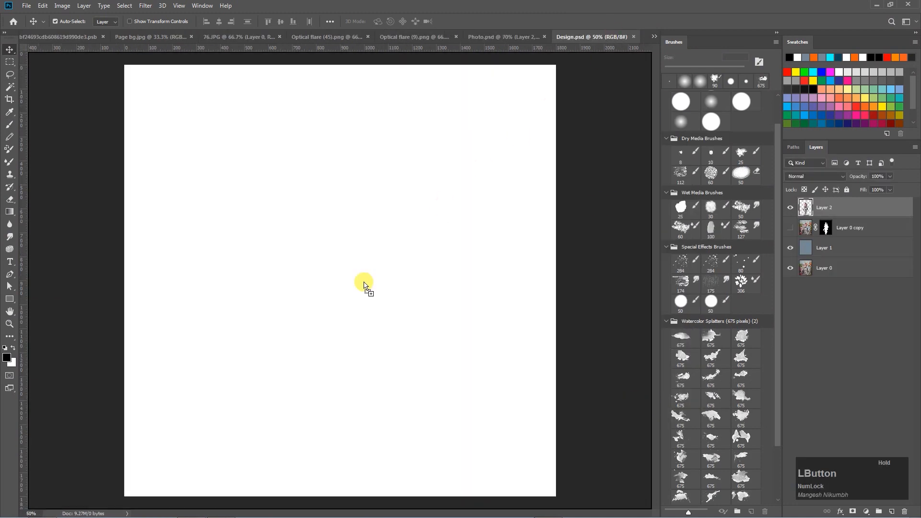
left_click_drag(377, 280, 334, 324)
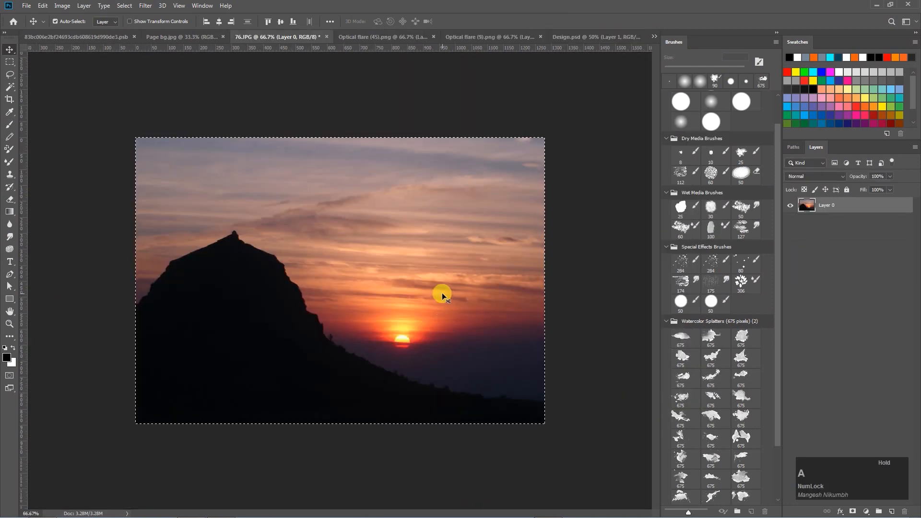
- Copy the sunset photo, the green page background and the orange flag from their open documents into Design.psd
mouse_move(454, 307)
left_mouse_down()
mouse_move(594, 39)
mouse_move(463, 249)
mouse_move(460, 294)
left_mouse_up()
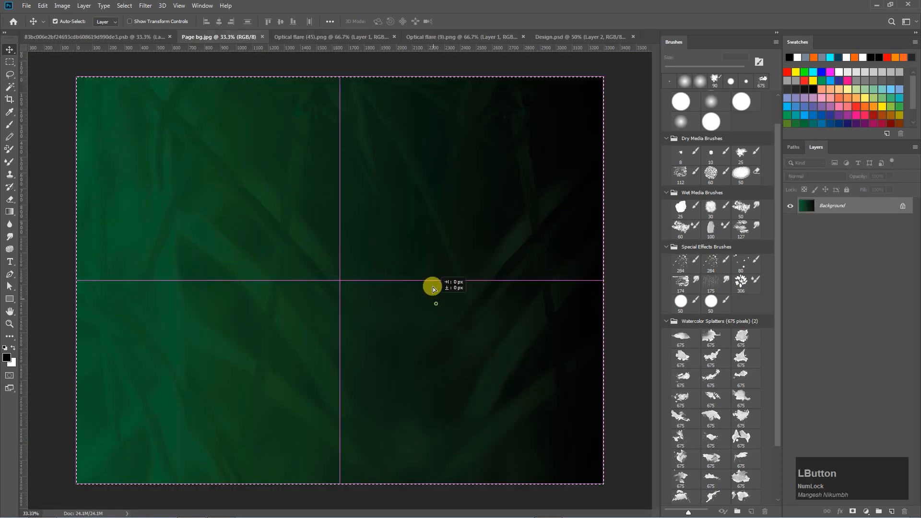
left_click_drag(431, 288, 415, 267)
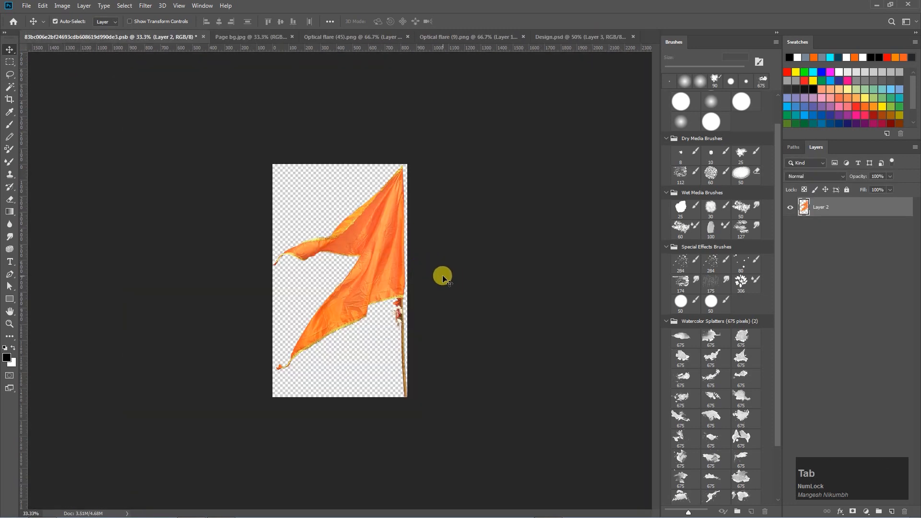
left_click_drag(438, 274, 467, 134)
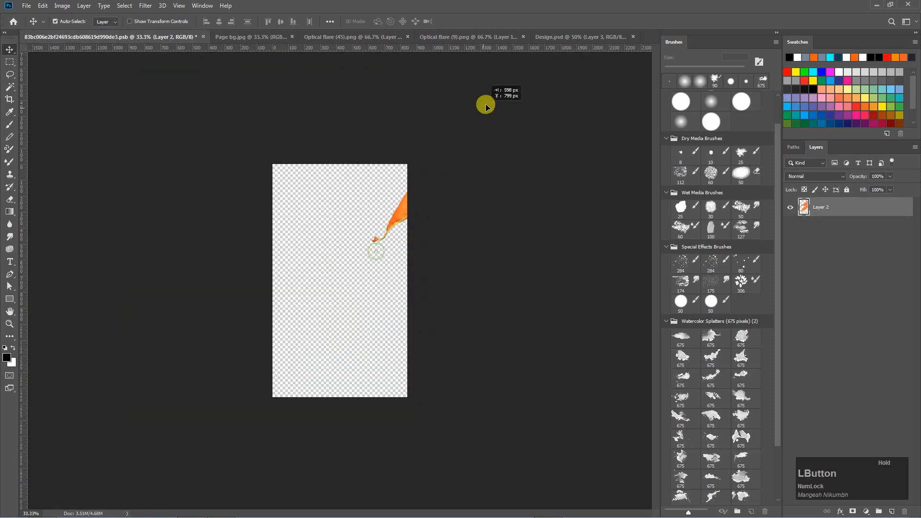
left_click_drag(562, 38, 510, 323)
- Reorder the layers so the figures are on top, followed by the flag, the sunset and the green background
left_click_drag(831, 273, 830, 275)
left_click_drag(827, 230, 832, 256)
key("ctrl+minus")
left_click_drag(452, 268, 361, 259)
mouse_move(826, 210)
left_mouse_down()
mouse_move(827, 231)
mouse_move(829, 204)
left_mouse_up()
- Enlarge the sunset photo and position it so that it covers the whole canvas
left_click(432, 225)
key("ctrl+t")
left_click_drag(454, 201, 597, 115)
left_click_drag(484, 259, 417, 257)
key("Return")
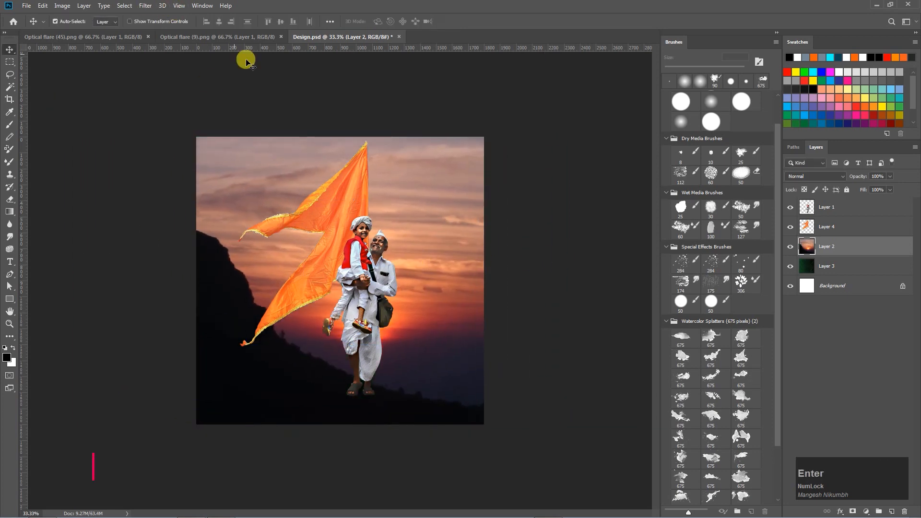
- Convert the sunset, flag, figures and green background layers each to a smart object
right_click(849, 243)
left_click(752, 246)
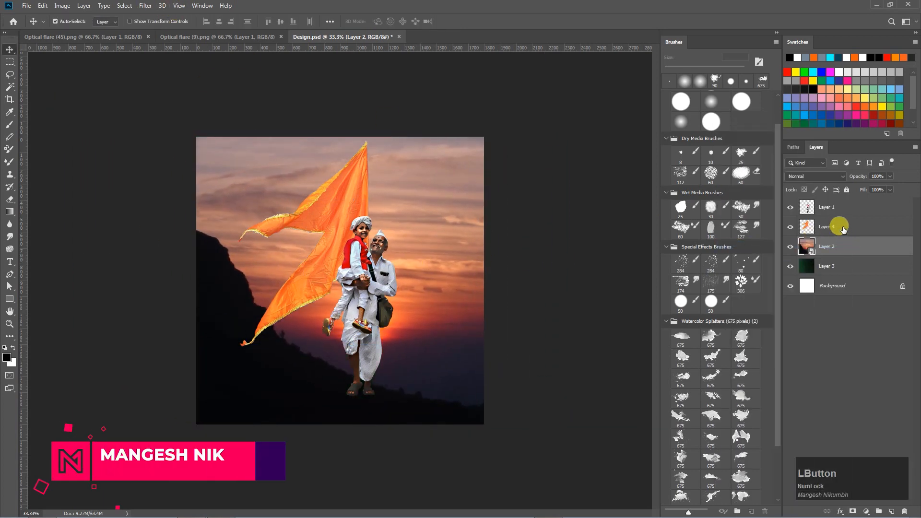
left_click(863, 228, "shift")
right_click(865, 231)
left_click(780, 246)
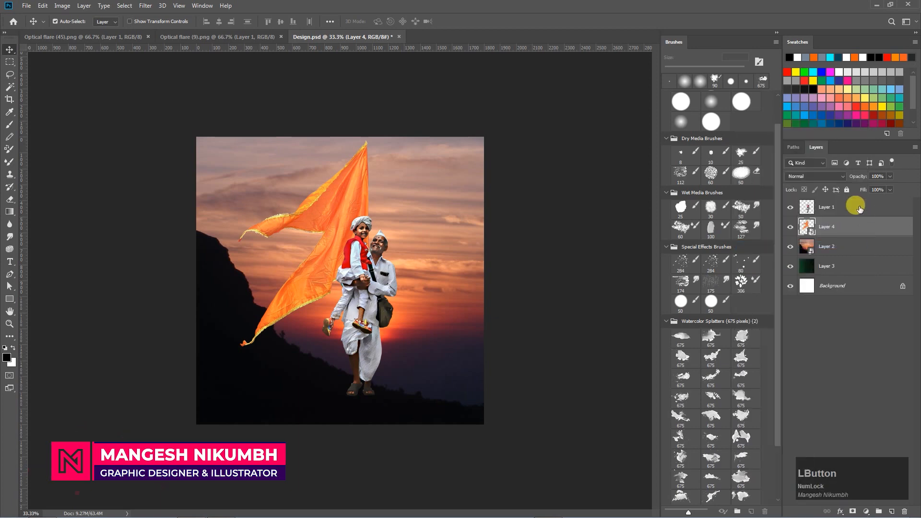
left_click(855, 205)
right_click(848, 203)
left_click(768, 246)
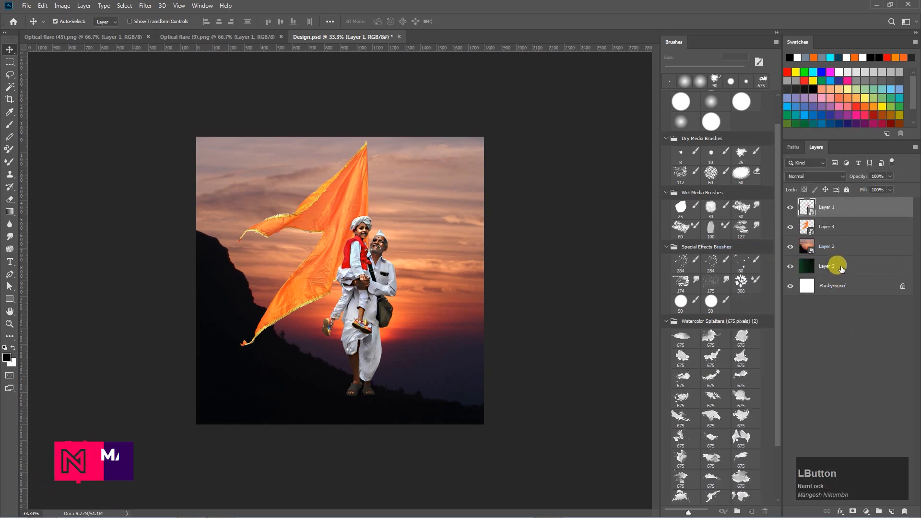
left_click(846, 263)
right_click(850, 265)
left_click(768, 246)
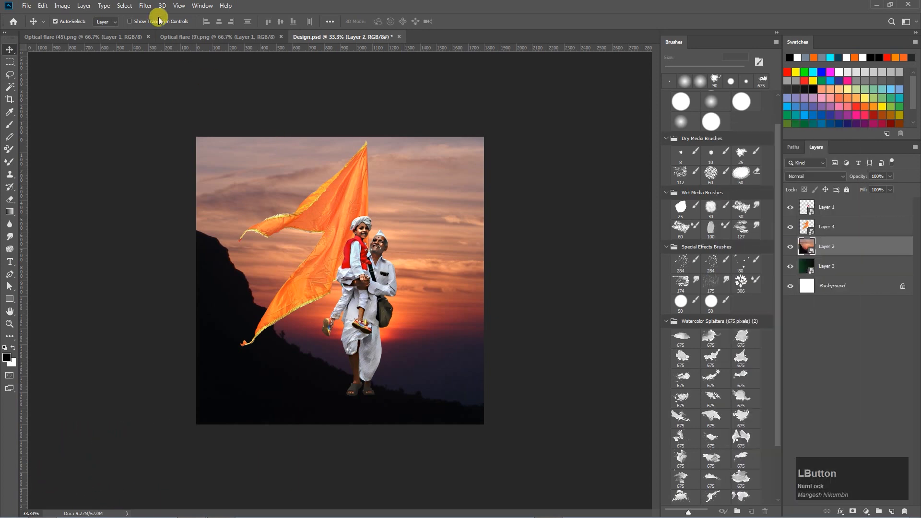
- Apply a Gaussian Blur with a radius of about 179 pixels to the sunset layer
left_click(146, 6)
mouse_move(169, 113)
left_click(107, 141)
left_click_drag(543, 394, 582, 391)
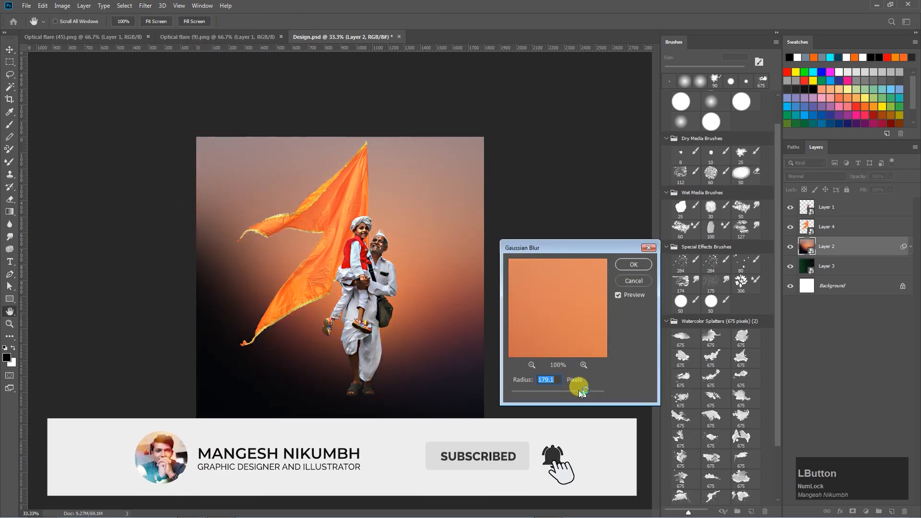
left_click(633, 264)
- Place the green background layer directly above the blurred sunset layer and hide it
left_click_drag(840, 274, 840, 274)
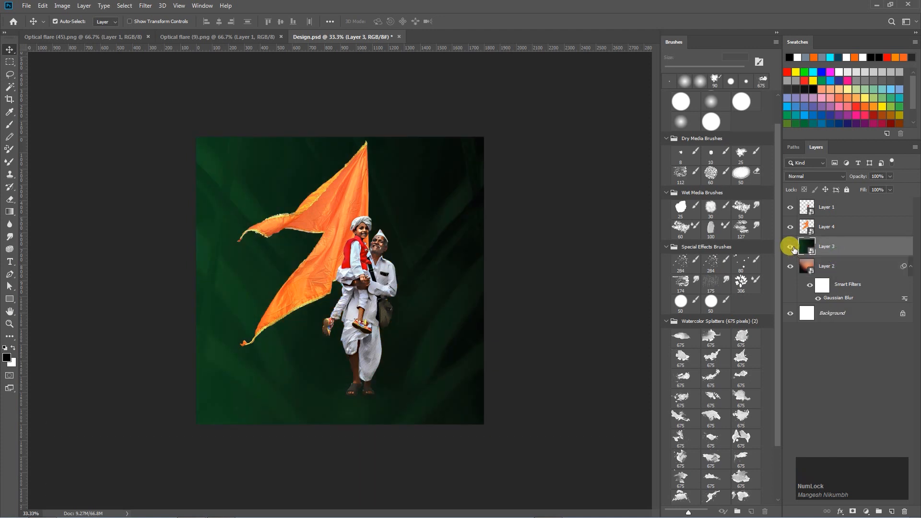
left_click(790, 246)
- Centre the cut-out figures horizontally on the canvas
left_click_drag(372, 255, 362, 255)
key("ctrl+a")
left_click(218, 22)
- Scale down the orange flag and position it directly behind and above the child's head
left_click_drag(356, 207, 344, 201)
key("ctrl+t")
left_click_drag(355, 134, 324, 164)
left_click_drag(312, 236, 333, 203)
left_click_drag(264, 141, 271, 152)
left_click_drag(322, 216, 329, 215)
key("Return")
left_click(343, 463)
- Switch to Text.ai in Illustrator and copy the माऊली logo with its statue silhouette
key("alt+Tab")
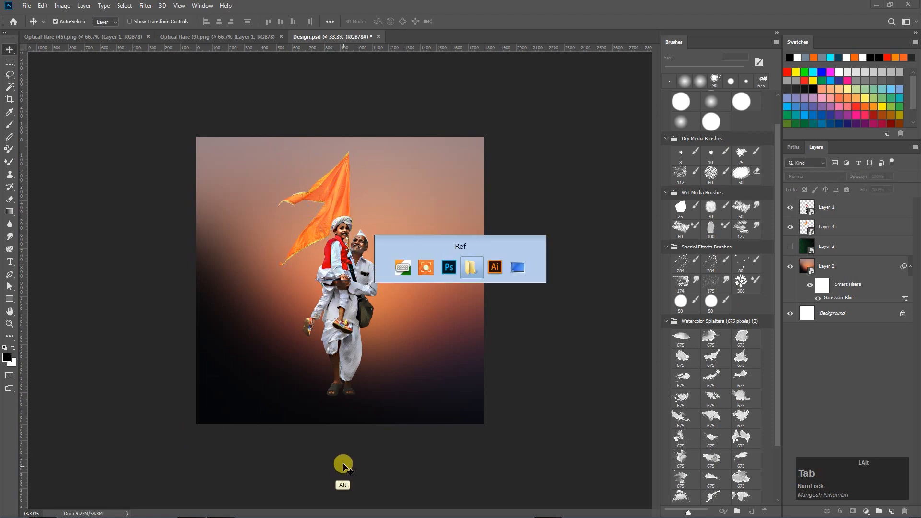
key("alt+Tab")
left_click(534, 330)
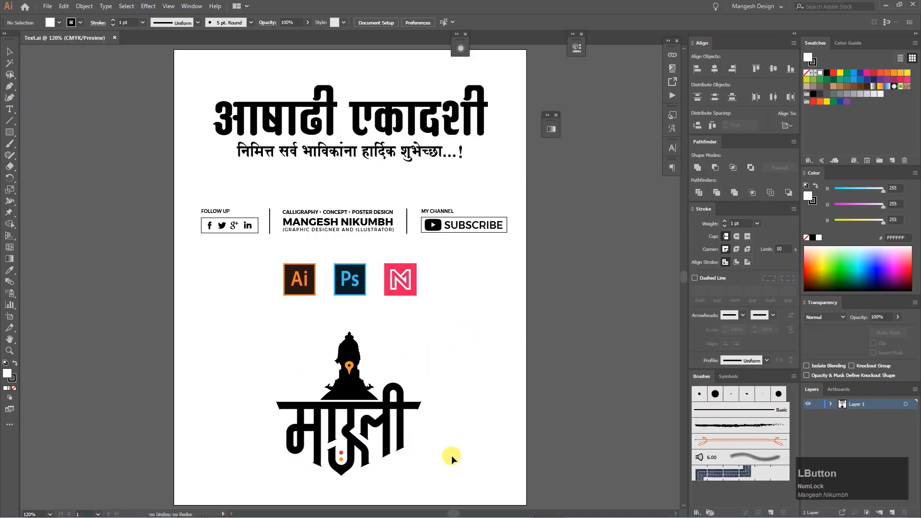
left_click_drag(362, 391, 358, 386)
right_click(352, 370)
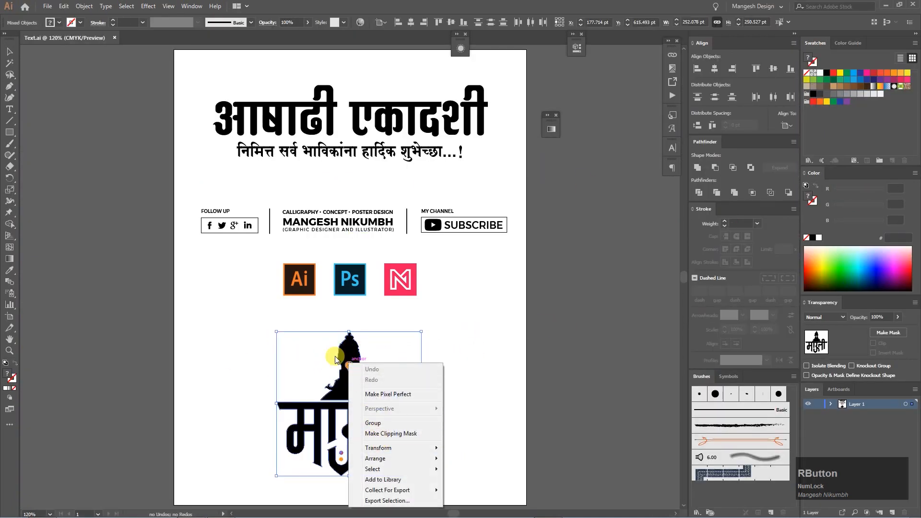
left_click(64, 6)
left_click(64, 6)
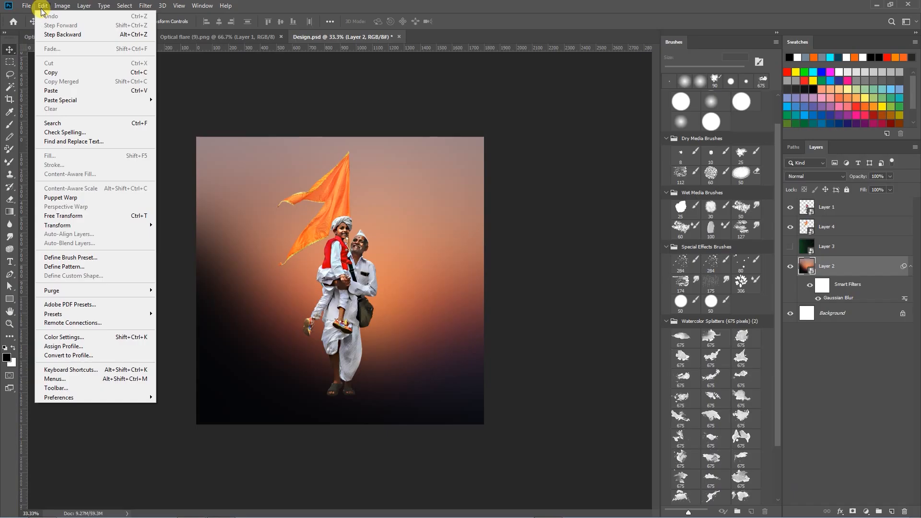
- Paste the copied logo into the Photoshop poster as a smart object and place it at the top of the layer stack
left_click(56, 90)
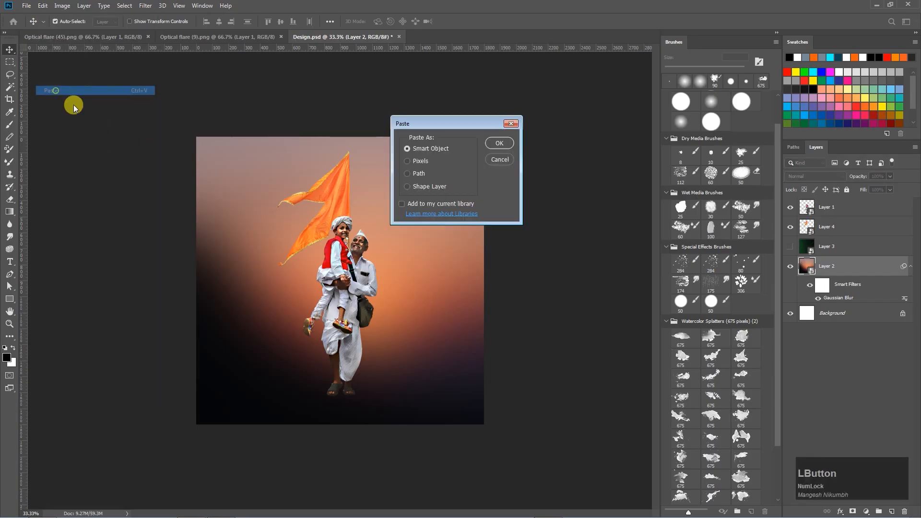
left_click(501, 143)
key("Return")
left_click_drag(839, 265, 839, 203)
- Scale down the माऊली logo and position it over the figures' lower bodies
left_click_drag(403, 277, 399, 319)
key("ctrl+t")
left_click_drag(256, 239, 301, 283)
left_click_drag(404, 349, 384, 316)
key("Return")
- Scale the figures and flag together to 92.63% and move them up, then shift the माऊली logo slightly down
left_click(324, 226, "shift")
left_click_drag(359, 257, 356, 236)
key("ctrl+t")
left_click_drag(273, 129, 280, 145)
left_click_drag(358, 238, 354, 234)
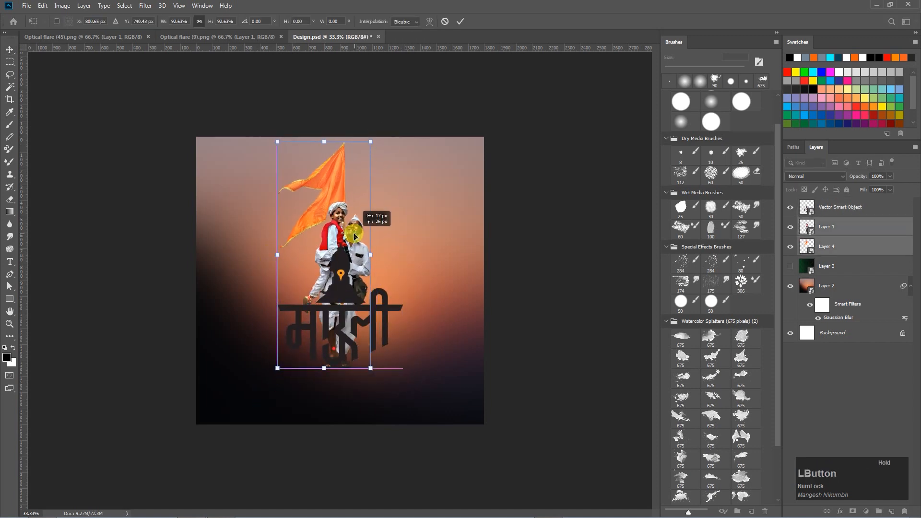
key("Return")
left_click_drag(347, 291, 346, 304)
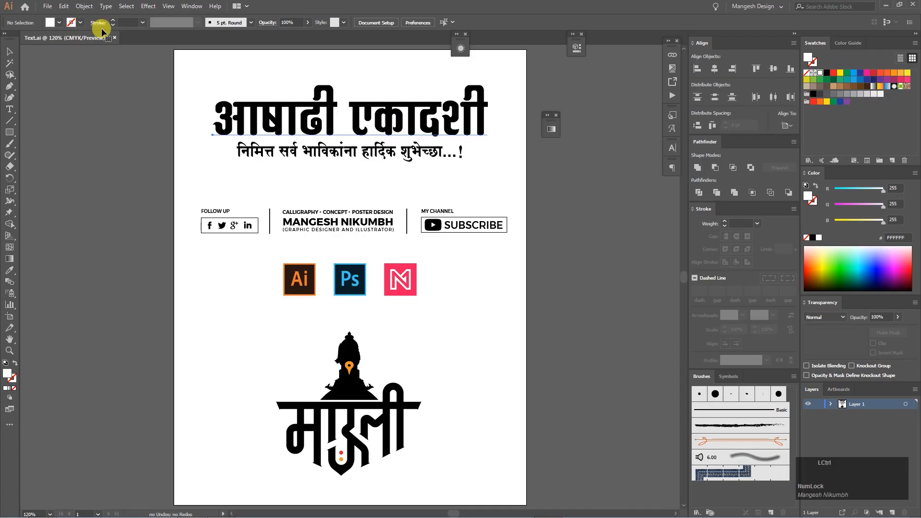
- Copy the आषाढी एकादशी heading from Illustrator and paste it into the poster as a smart object, scaled down below the logo
left_click(64, 5)
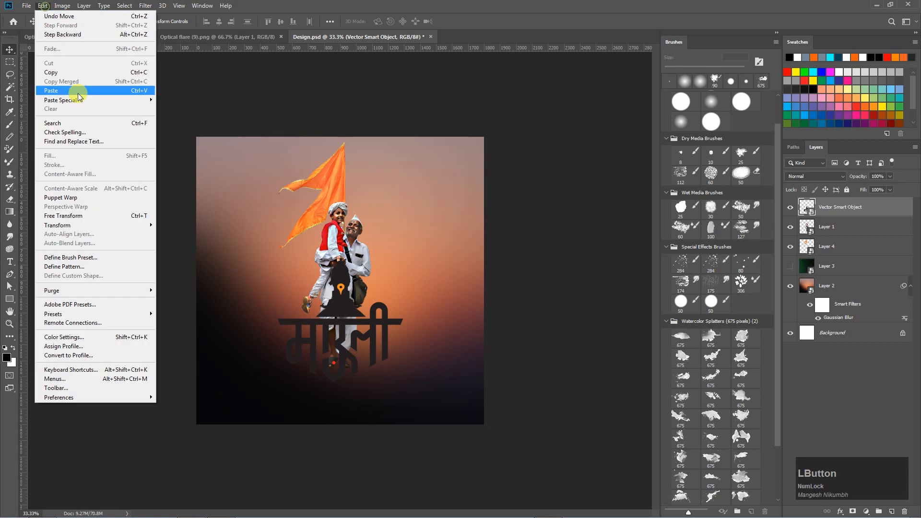
left_click(61, 92)
key("Return")
left_click_drag(364, 301, 377, 407)
left_click_drag(496, 350, 423, 370)
left_click_drag(369, 388, 358, 388)
key("Return")
- Slightly scale down the logo, figures and flag and bring them back to the poster's centre line
left_click(370, 325)
key("ctrl+t")
left_click_drag(403, 259, 397, 264)
left_click_drag(369, 149, 368, 149)
left_click_drag(337, 214, 342, 212)
key("Return")
- Adjust the heading's position and paste the Marathi greeting line as a smart object directly beneath it
left_click(352, 387)
left_click_drag(369, 391, 370, 398)
key("ctrl+v")
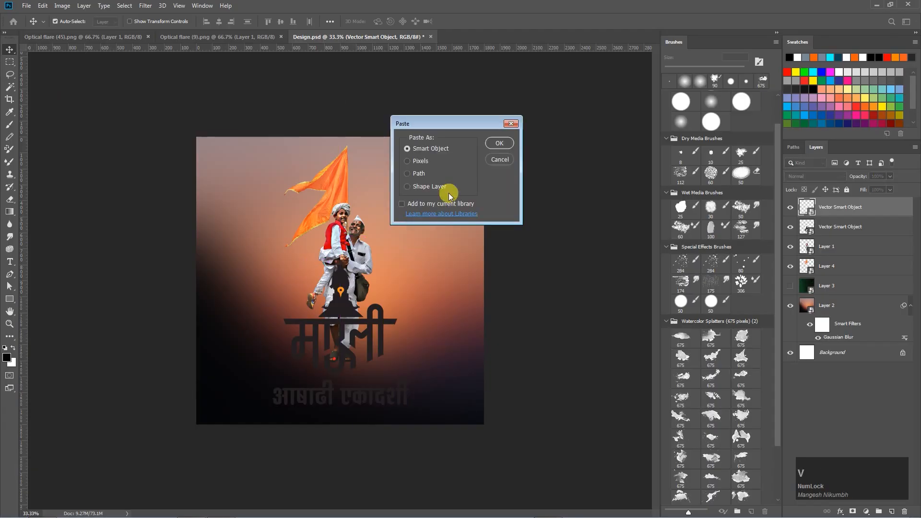
key("Return")
left_click_drag(405, 315, 364, 388)
key("Return")
- Add a layer mask to the figures layer and fade out their legs behind the logo with a radial gradient
left_click(842, 275)
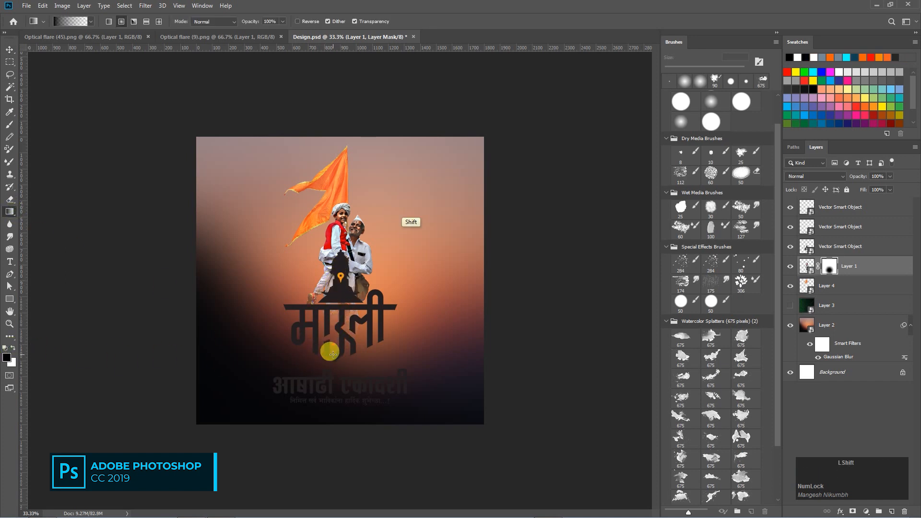
- Add an orange Color Overlay, sampled from the artwork, to the आषाढी एकादशी heading layer
double_click(887, 226)
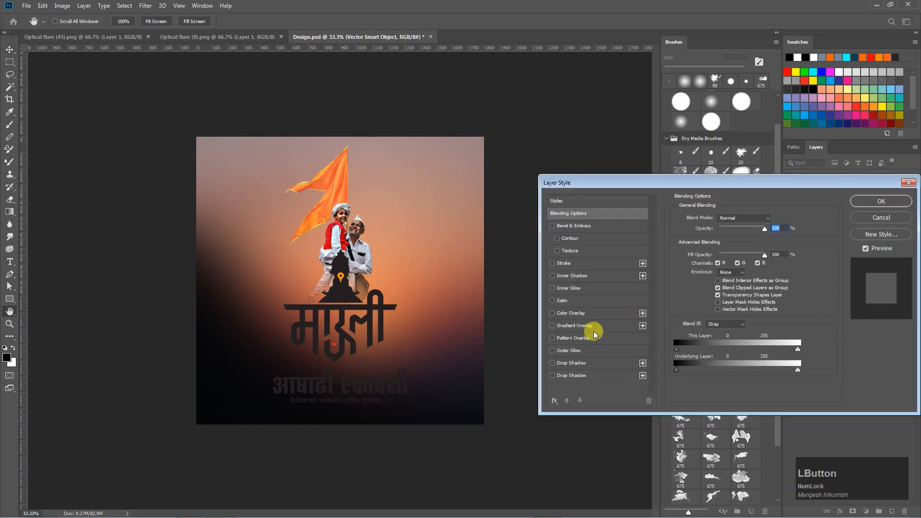
left_click(572, 313)
left_click(772, 218)
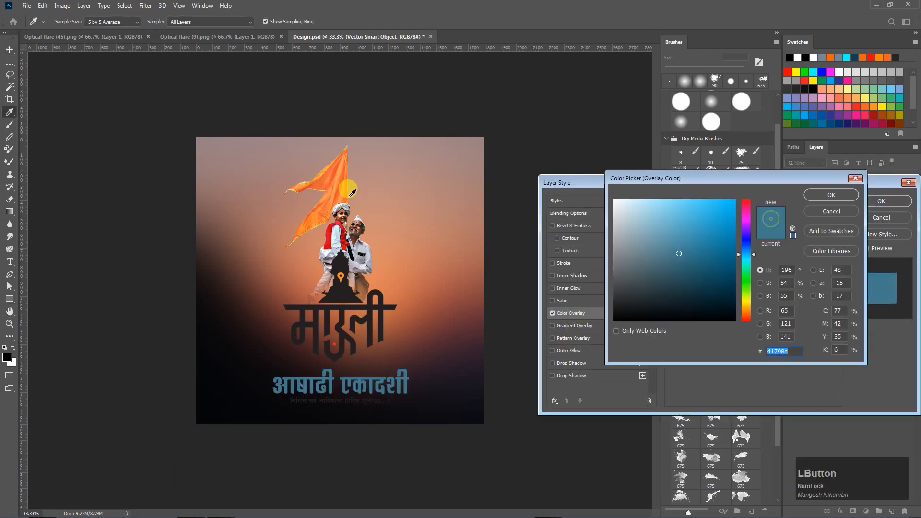
left_click(371, 197)
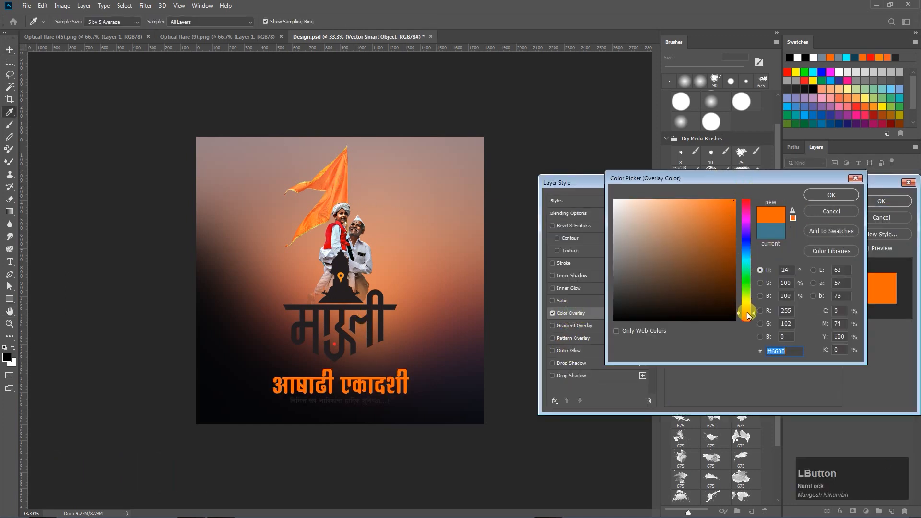
left_click(821, 192)
left_click(878, 201)
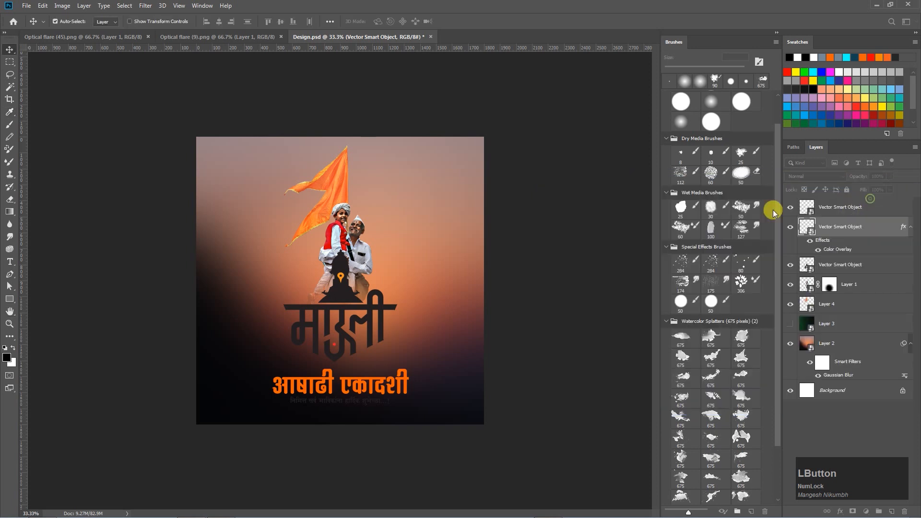
- Add a white Color Overlay to the greeting line below the heading
key("v")
left_click(374, 401)
double_click(884, 208)
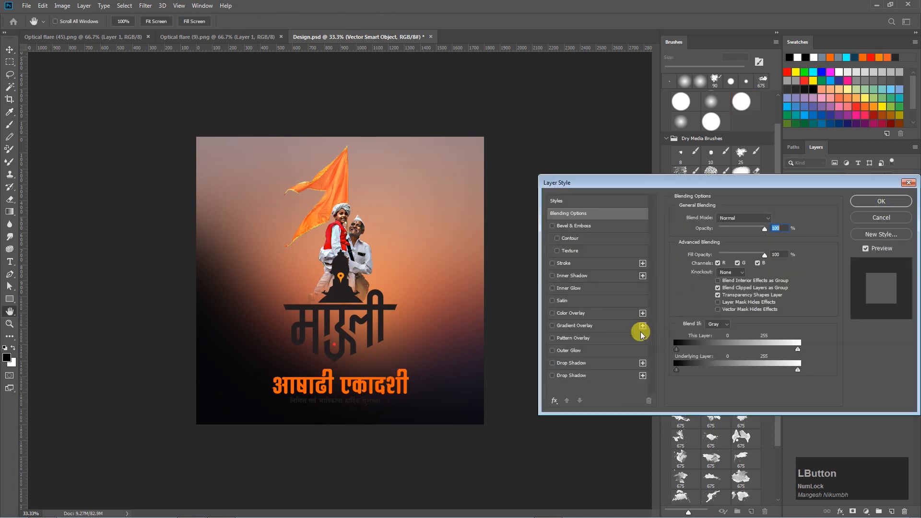
left_click(570, 314)
left_click(779, 228)
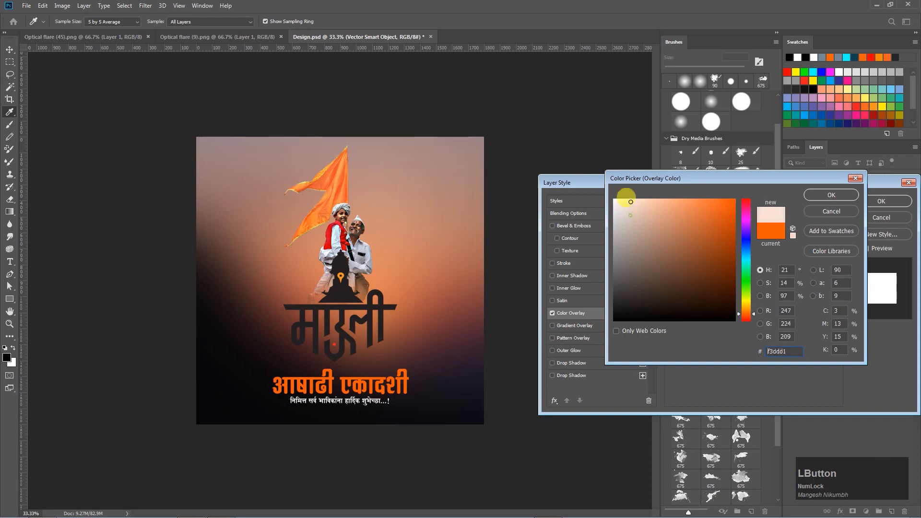
left_click(829, 196)
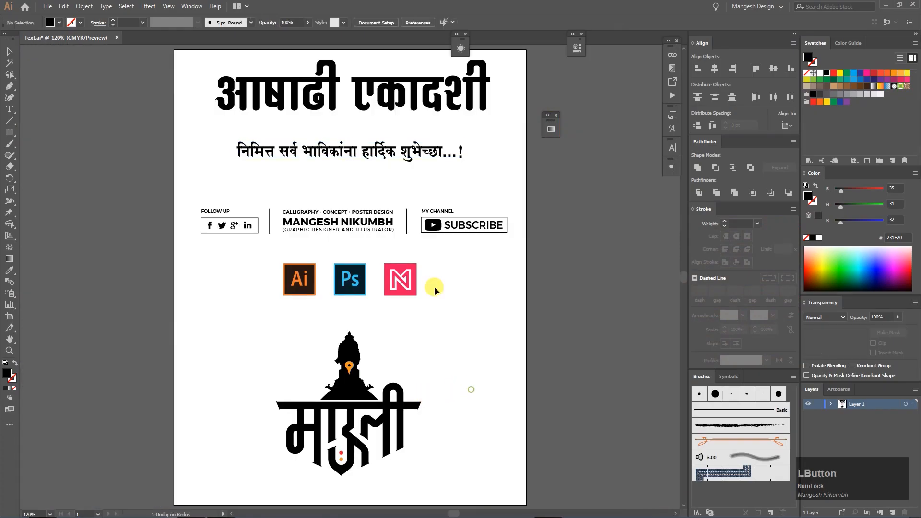
- In Illustrator, line up the Ai, Ps and N icons with divider lines beside the credit strip and copy the row
right_click(304, 301)
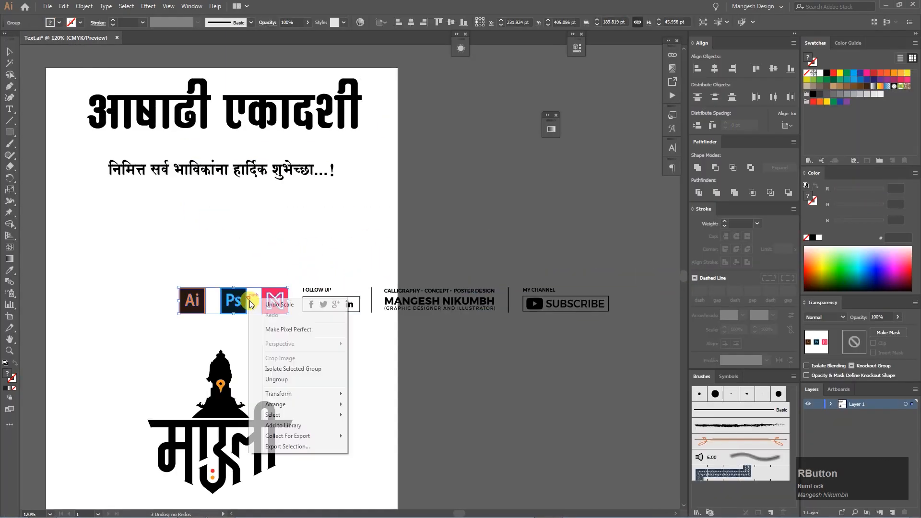
key("Escape")
left_click_drag(369, 301, 308, 301)
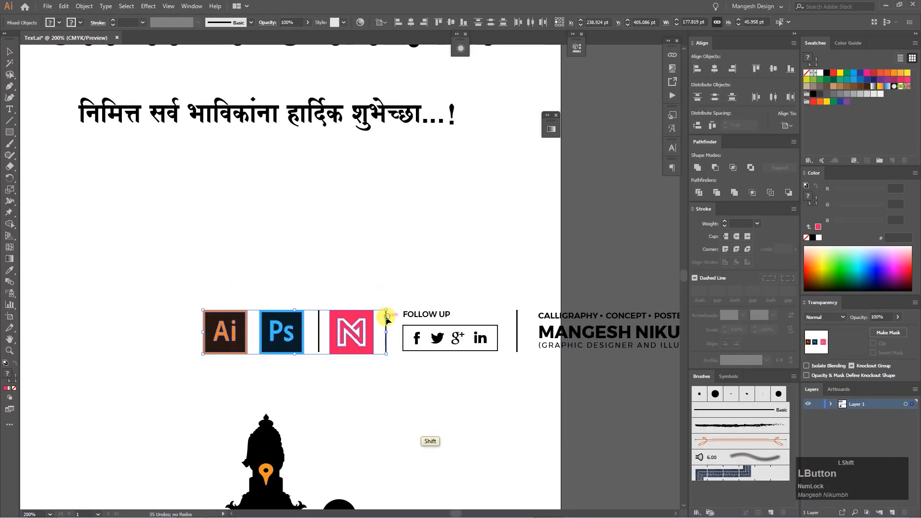
key("Tab")
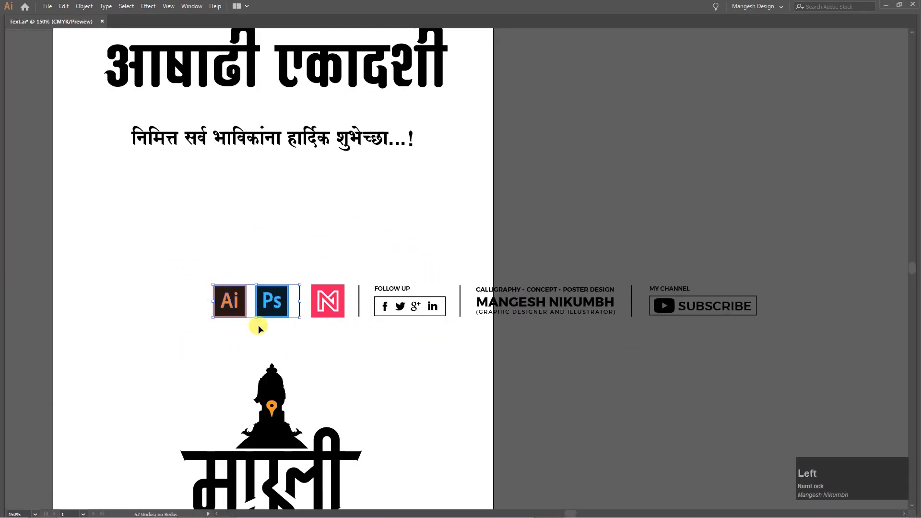
left_click_drag(809, 344, 809, 344)
key("ctrl+c")
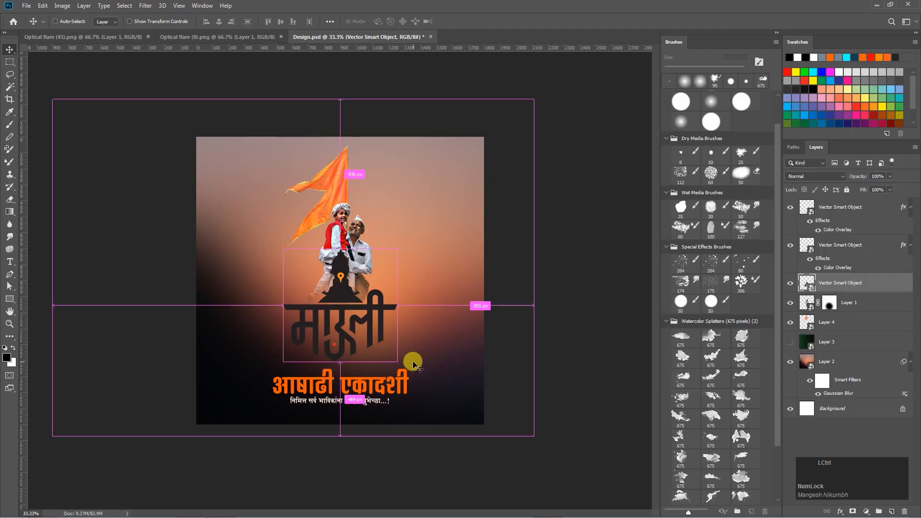
- Paste the icon and credit row into the Photoshop poster as a smart object and fit it along the lower edge
key("ctrl+v")
left_click(499, 143)
left_click_drag(415, 283, 426, 402)
left_click_drag(484, 396, 465, 398)
double_click(438, 404)
- Move the heading, greeting line, figures and logo slightly upward on the poster
key("ctrl+plus")
left_click_drag(365, 433, 365, 423)
left_click_drag(348, 462, 347, 451)
left_click_drag(359, 216, 359, 202)
left_click_drag(393, 318, 393, 304)
- Scale the heading and greeting line together to 87.24%, position them below the logo, and raise the credit row slightly
left_click(393, 424)
left_click(380, 448, "shift")
key("ctrl+t")
left_click_drag(443, 403, 430, 407)
left_click_drag(405, 427, 405, 420)
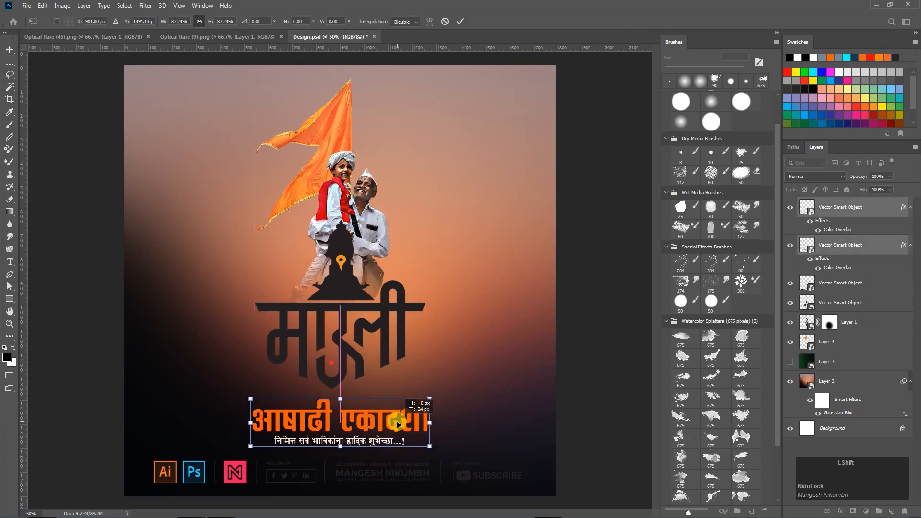
double_click(405, 420)
left_click_drag(382, 466, 382, 462)
left_click(371, 422)
key("ctrl+0")
key("ctrl+minus")
- Bring the two optical flare images into the poster as new layers and position a flare near the greeting text
key("ctrl+Tab")
key("ctrl+Tab")
key("ctrl+Tab")
key("ctrl+Tab")
left_click_drag(290, 261, 334, 313)
left_click(217, 36)
left_click_drag(259, 278, 336, 201)
left_click_drag(437, 198, 451, 413)
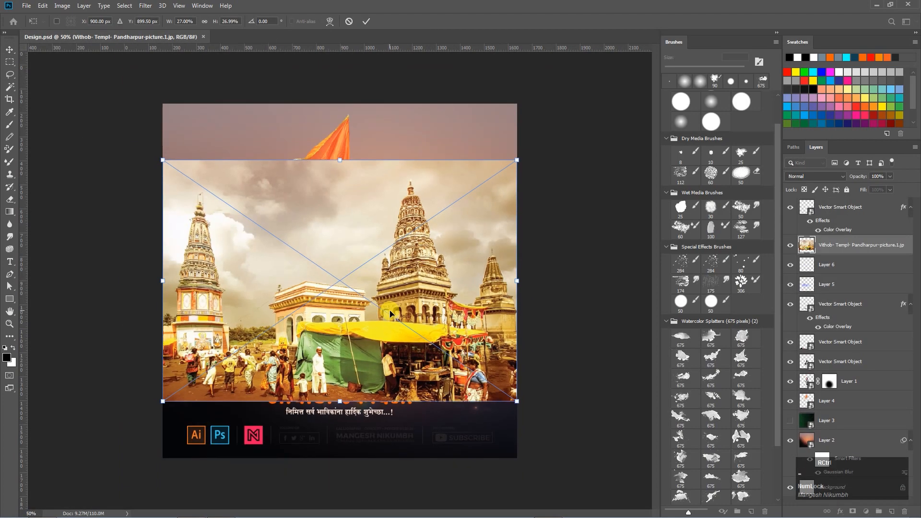
- Enlarge the temple photo to cover the poster and move its layer directly above the sunset background layer
key("ctrl+minus")
left_click_drag(478, 374, 423, 365)
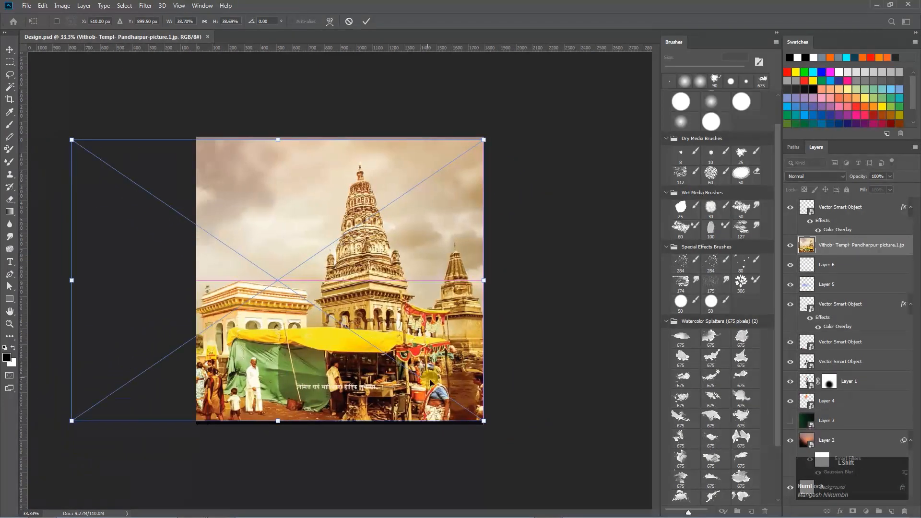
left_click_drag(485, 421, 491, 427)
key("Return")
left_click_drag(848, 245, 845, 426)
key("ctrl+[")
key("ctrl+]")
- Set the temple photo's blend mode to Linear Burn and its opacity to 42%
left_click(805, 176)
left_click(804, 176)
key("Down")
key("Down")
key("Down")
key("Down")
key("Down")
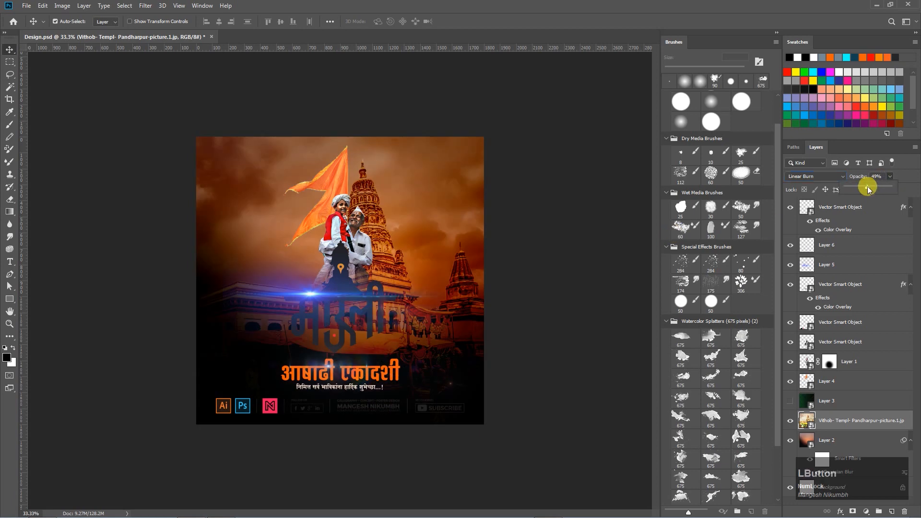
left_click_drag(869, 188, 864, 188)
- Scale the temple photo down to about 28% and position it across the upper part of the poster
key("ctrl+t")
left_click_drag(431, 306, 432, 254)
left_click_drag(64, 81, 195, 135)
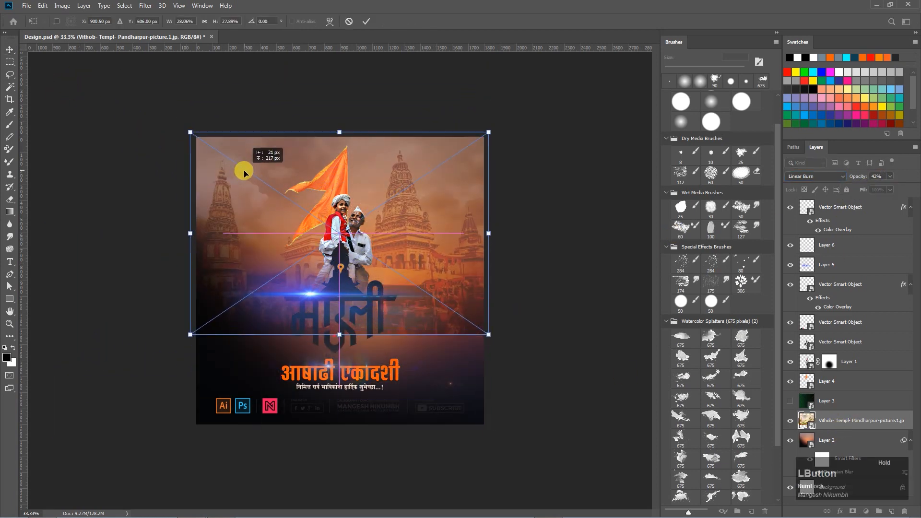
key("Return")
- Add a layer mask to the temple photo and fade out its lower edge with a vertical gradient
left_click(852, 511)
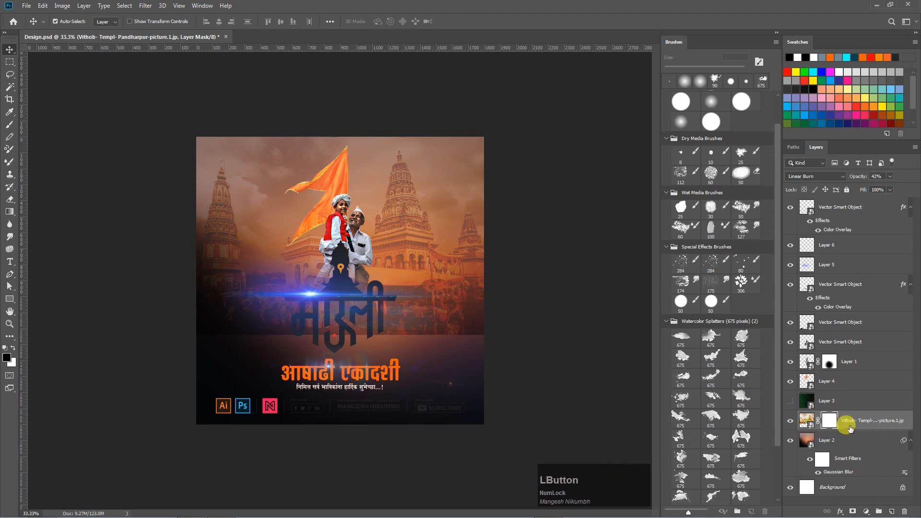
left_click(14, 214)
mouse_move(336, 335)
left_mouse_down()
mouse_move(345, 258)
mouse_move(360, 250)
left_mouse_up()
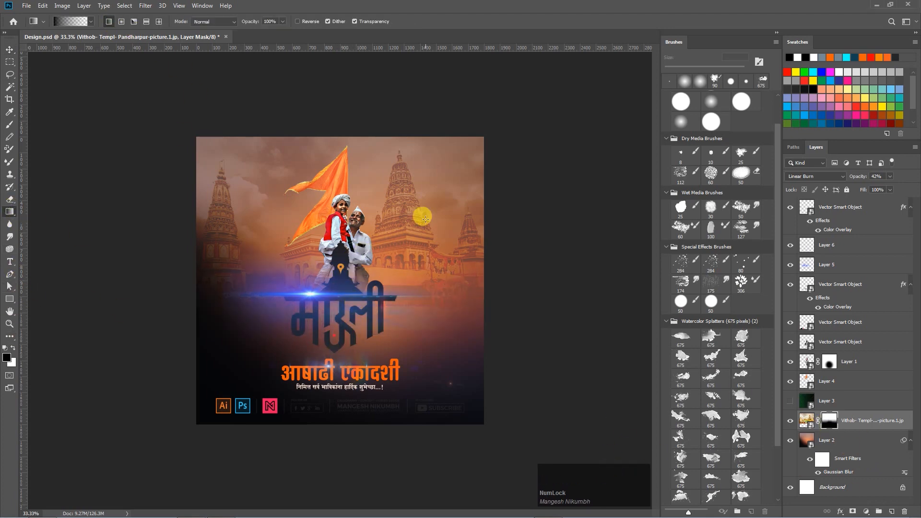
key("v")
left_click(412, 217)
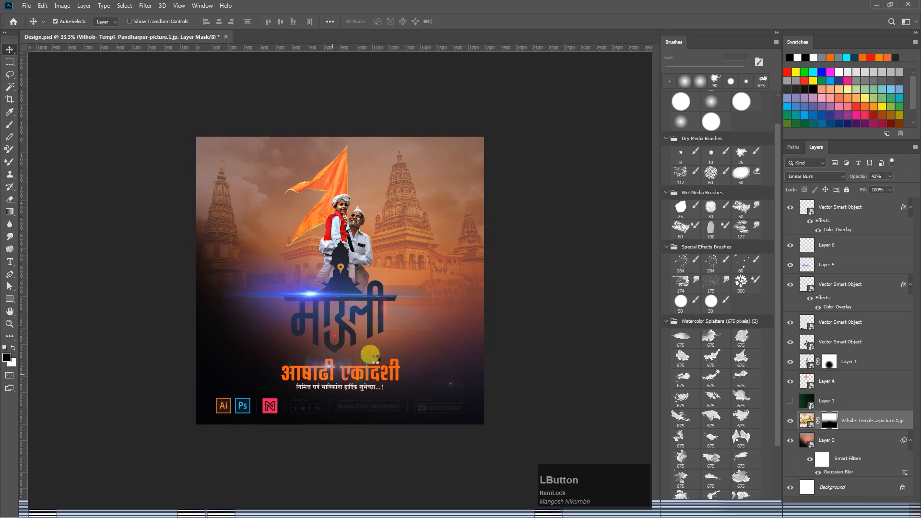
- Place the Warkari_2015-06-03 crowd photo in the poster and fit it across the lower half
left_click_drag(370, 354, 387, 379)
left_click_drag(482, 320, 618, 360)
left_click_drag(419, 308, 412, 374)
key("Return")
- Add a layer mask to the crowd photo and fade its upper edge into the background with a gradient
left_click(854, 421)
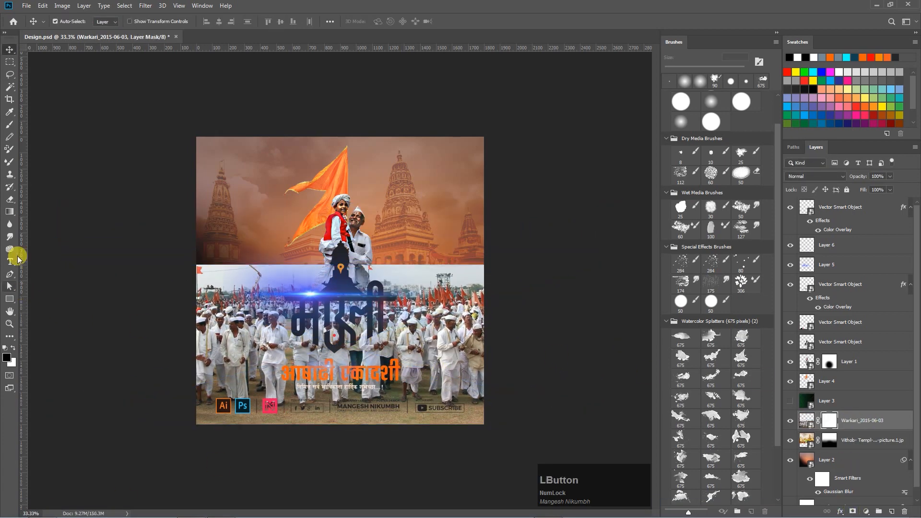
left_click(10, 211)
left_click_drag(367, 333, 367, 326)
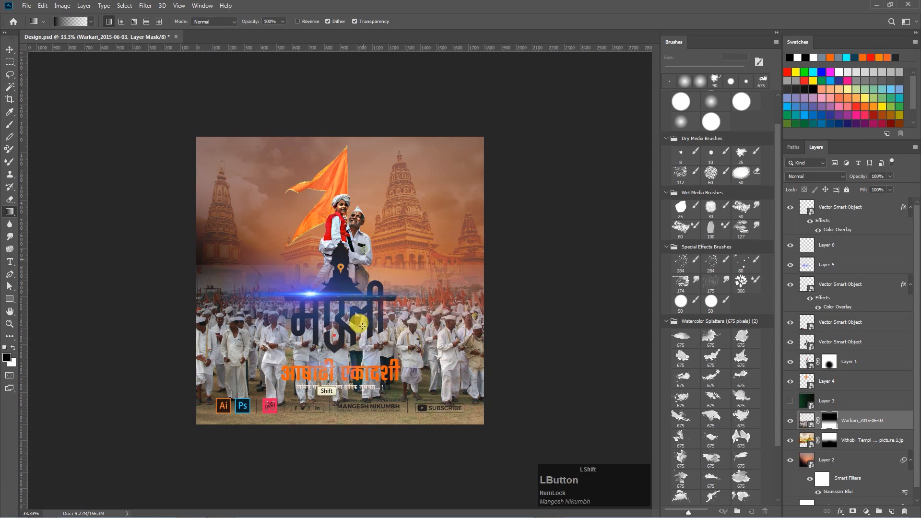
key("v")
- Try different blend modes on the crowd photo and set it to Overlay
left_click(823, 175)
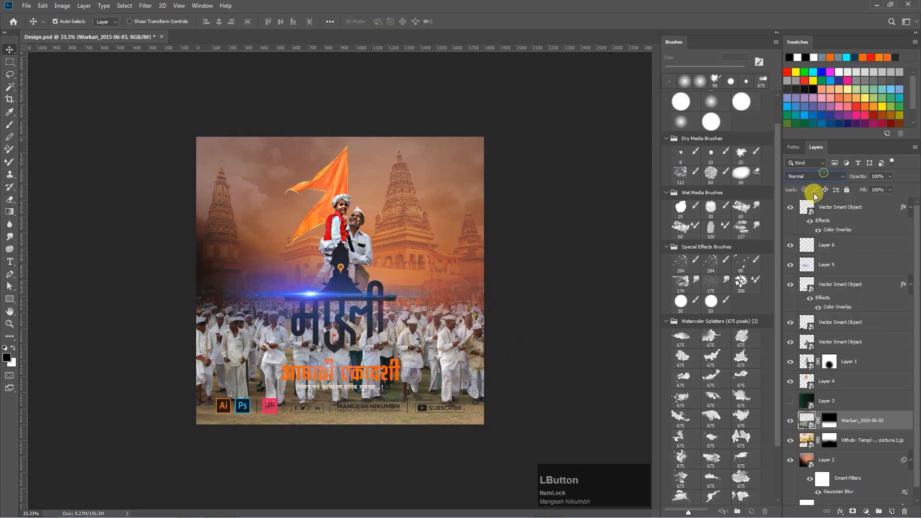
key("Down")
key("Down")
key("Down")
key("Down")
key("Down")
key("Down")
key("Down")
key("Down")
key("Down")
key("Down")
key("Down")
key("Down")
key("Down")
key("Down")
key("Down")
key("Down")
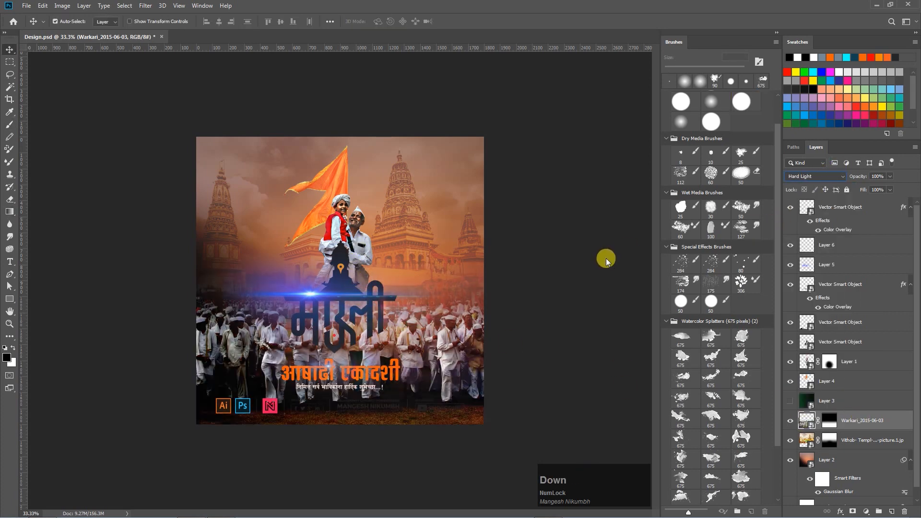
key("Up")
key("Up")
key("Up")
key("Up")
key("Up")
key("Down")
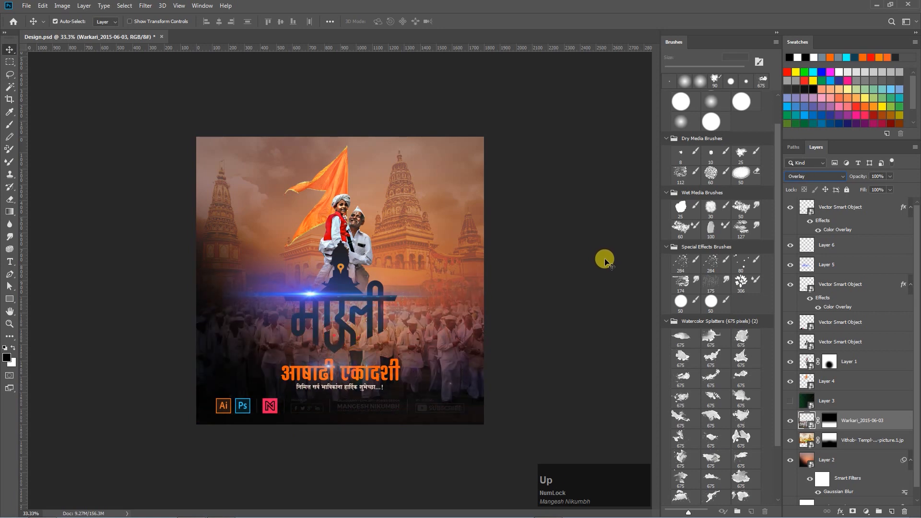
- Apply Levels adjustments as smart filters to the crowd photo and to the temple photo
key("ctrl+l")
left_click_drag(475, 106, 613, 157)
left_click_drag(568, 263, 621, 262)
key("Return")
left_click(844, 464)
key("ctrl+l")
key("Return")
key("ctrl+plus")
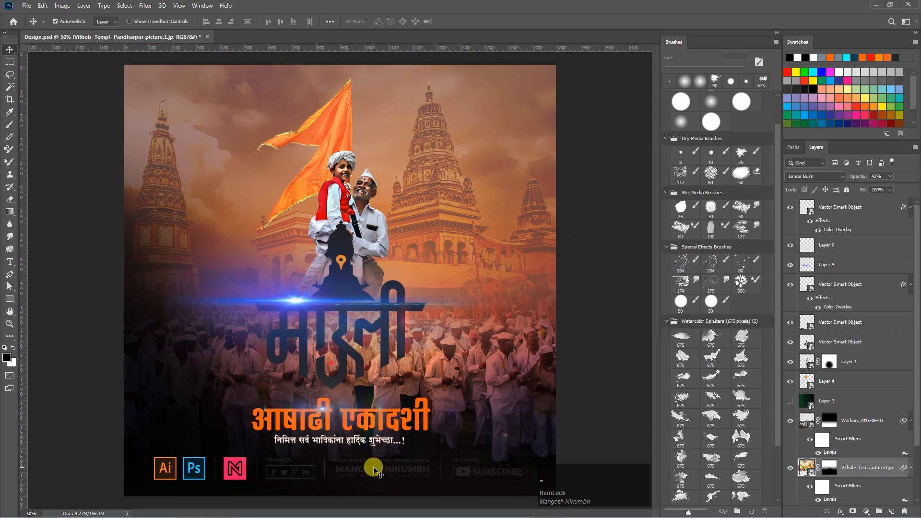
- Add a new layer clipped to the credit row and fill its text area with a dusty pink sampled from the poster
left_click(369, 462)
left_click(889, 510)
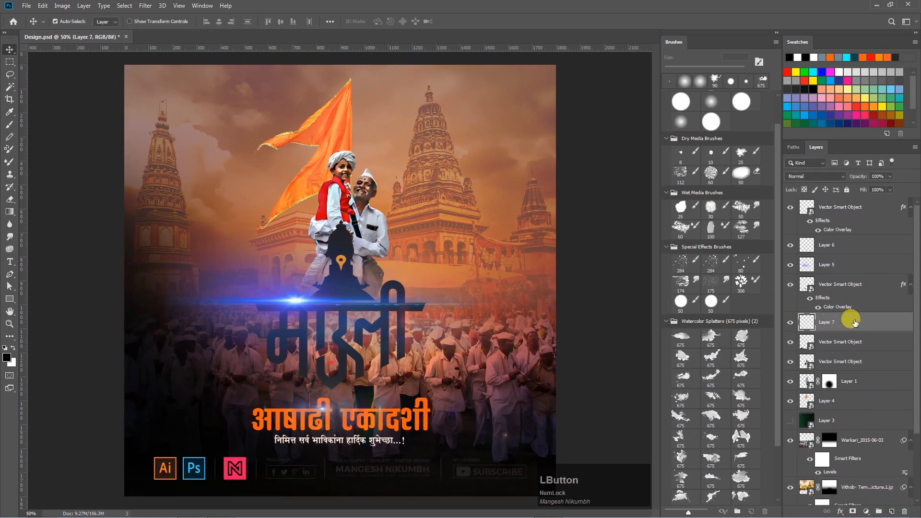
key("m")
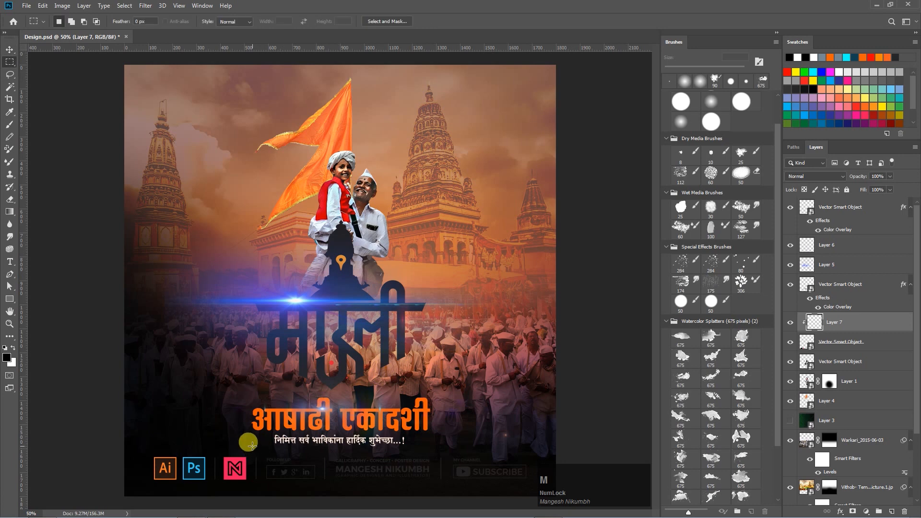
key("i")
left_click(162, 155)
key("BackSpace")
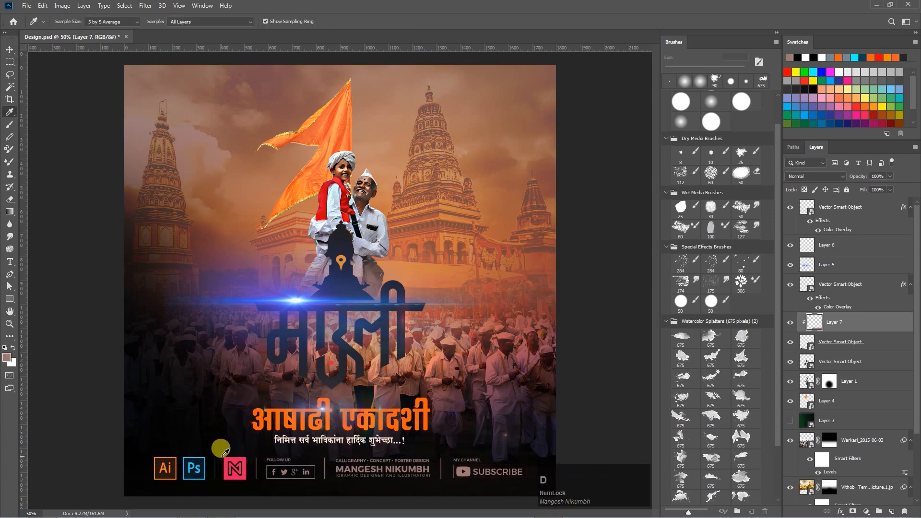
- Fill the divider line between the Ps and N icons on the clipped layer
key("m")
left_click_drag(211, 450, 217, 481)
key("ctrl+d")
- Hide the two light flare layers and move them to the top of the layer stack
key("b")
key("ctrl+0")
key("ctrl+minus")
key("v")
left_click(296, 302)
left_click(789, 264)
left_click(323, 409)
left_click(790, 245)
left_click(815, 263, "shift")
key("ctrl+]")
- Delete the dark माऊली logo from the poster and, in Illustrator, recolour its artwork with a yellow silhouette and white lettering
left_click(420, 309)
key("Delete")
key("alt+Tab")
left_click(907, 72)
left_click(412, 279)
left_click(296, 280)
left_click(308, 344)
left_click(820, 72)
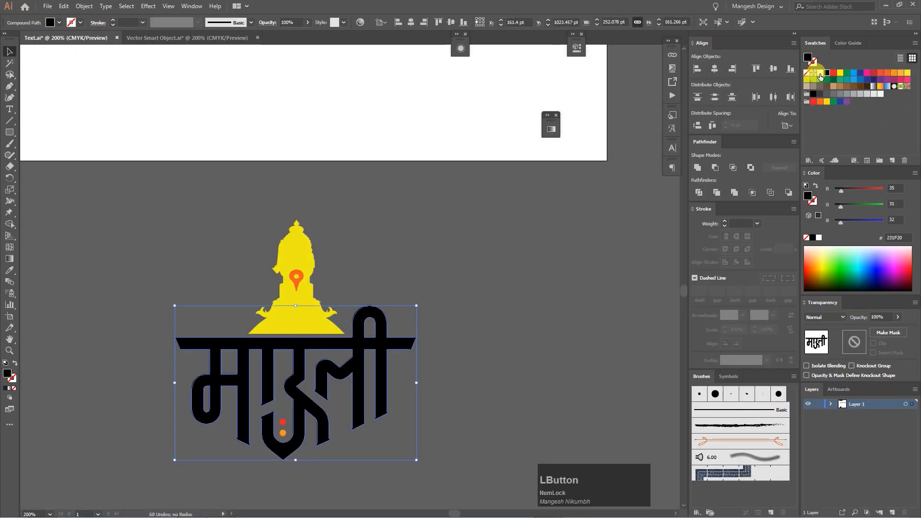
- Copy the recoloured logo into the Photoshop poster as a smart object and fit it above the heading
key("ctrl+a")
key("ctrl+c")
key("alt+Tab")
key("ctrl+v")
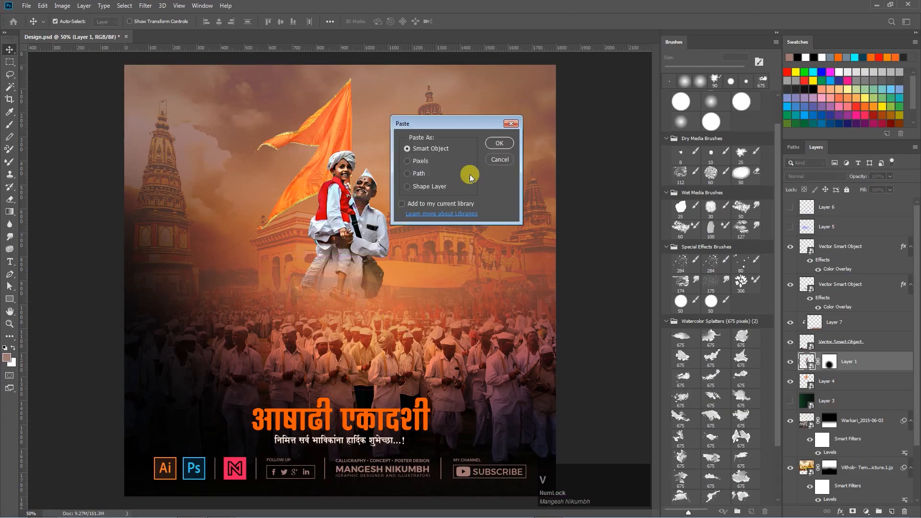
left_click(497, 143)
left_click_drag(465, 156, 434, 187)
mouse_move(377, 275)
left_mouse_down()
mouse_move(376, 295)
mouse_move(379, 284)
left_mouse_up()
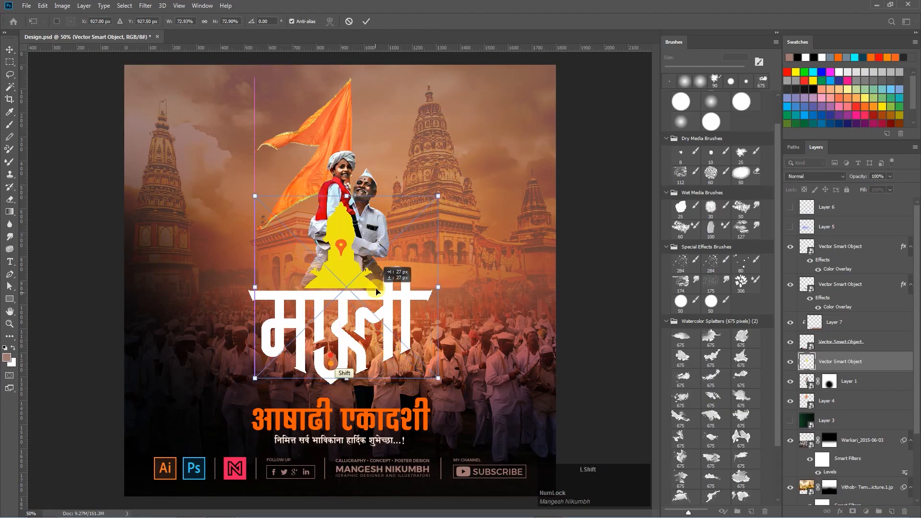
left_click_drag(435, 197, 423, 207)
left_click_drag(396, 281, 391, 283)
key("Return")
- Centre the logo horizontally on the canvas, scale it to about 69.7% and nudge it down
key("ctrl+a")
left_click(219, 22)
key("ctrl+d")
key("ctrl+t")
left_click_drag(418, 207, 427, 197)
key("shift+Down")
key("shift+Down")
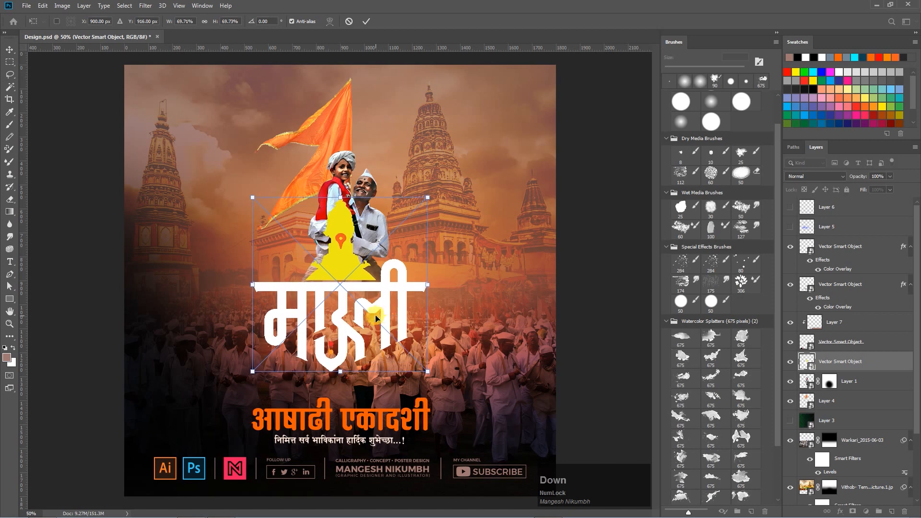
key("Return")
- Give the logo a Chisel Hard inner bevel with 49 px size and 14 px soften, and enable a drop shadow
double_click(879, 360)
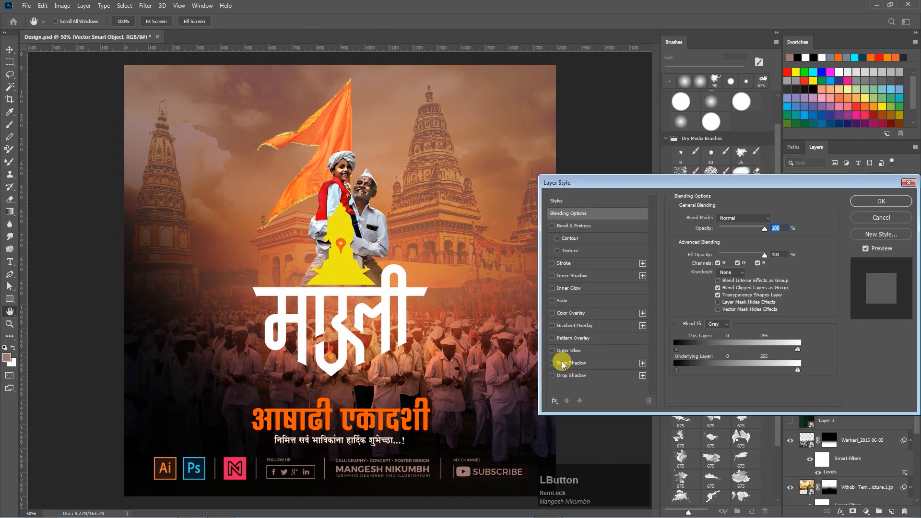
left_click(573, 226)
mouse_move(714, 268)
left_mouse_down()
mouse_move(724, 272)
mouse_move(712, 252)
left_mouse_up()
left_click(551, 375)
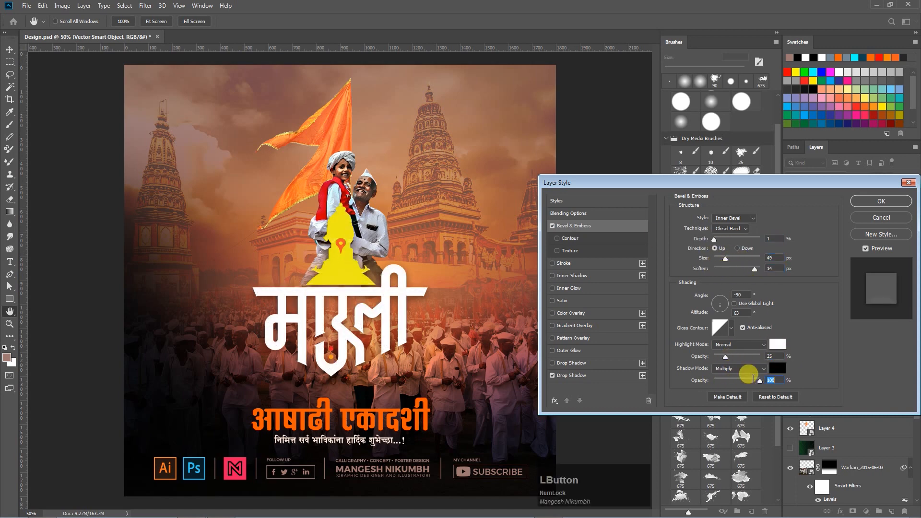
left_click_drag(748, 240, 737, 240)
- Set the logo's drop shadow colour to dark red, adjust the shadow size and apply the layer style
left_click(599, 376)
left_click(772, 217)
left_click(721, 297)
left_click(830, 200)
left_click_drag(719, 281, 716, 258)
left_click(580, 229)
left_click(873, 217)
- Duplicate the logo layer and mask out the white lettering on the copy
right_click(860, 366)
left_click(767, 211)
left_click_drag(494, 376, 220, 288)
key("BackSpace")
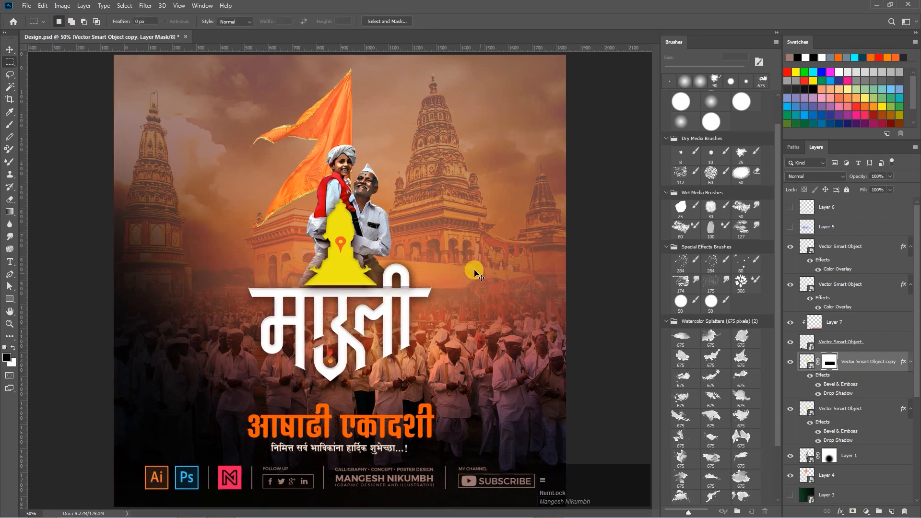
key("ctrl+plus")
left_click_drag(537, 362, 389, 228)
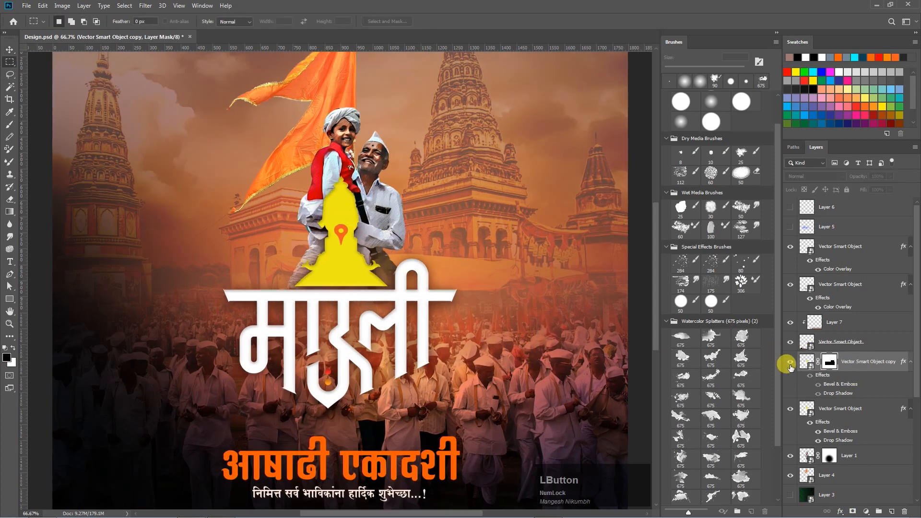
- Mask out the yellow silhouette on the original logo layer, leaving only the lettering there
left_click(823, 409)
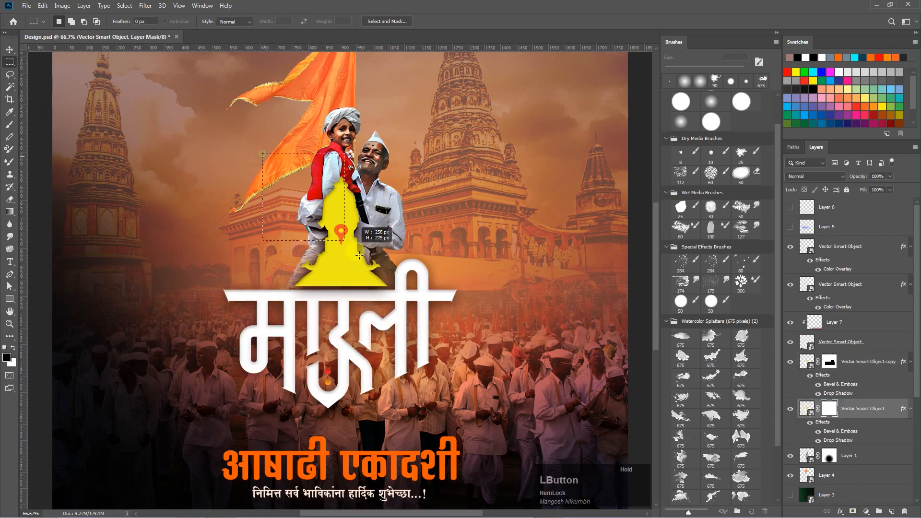
key("alt+BackSpace")
key("ctrl+d")
key("v")
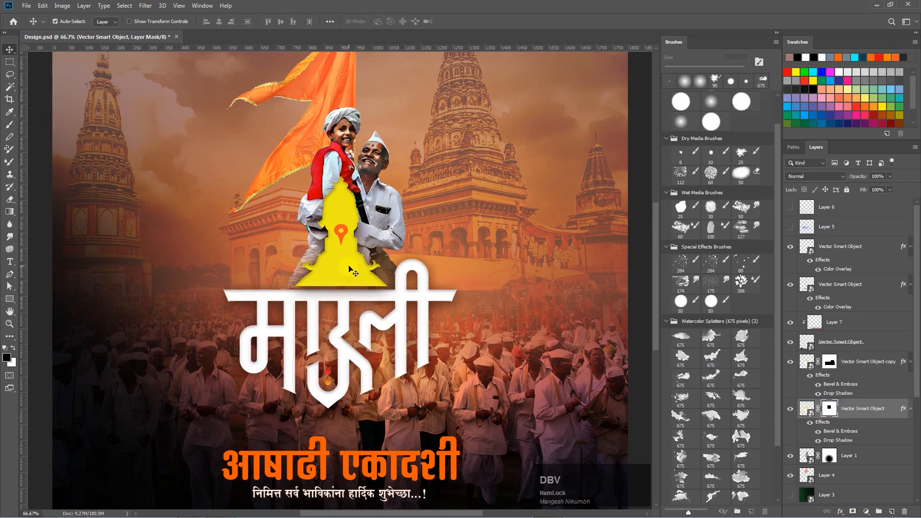
left_click_drag(350, 267, 420, 191)
key("ctrl+z")
- Change the bevel shadow colour of the yellow silhouette layer to an orange tone and reduce the bevel size
double_click(872, 368)
left_click(586, 226)
left_click(776, 368)
left_click(350, 259)
left_click(743, 308)
left_click(821, 192)
left_click_drag(725, 258, 718, 259)
left_click(880, 201)
- Raise the lettering layer's drop shadow opacity to 100% and adjust its shadow size
double_click(872, 407)
left_click(580, 226)
left_click(605, 375)
left_click_drag(742, 231, 759, 232)
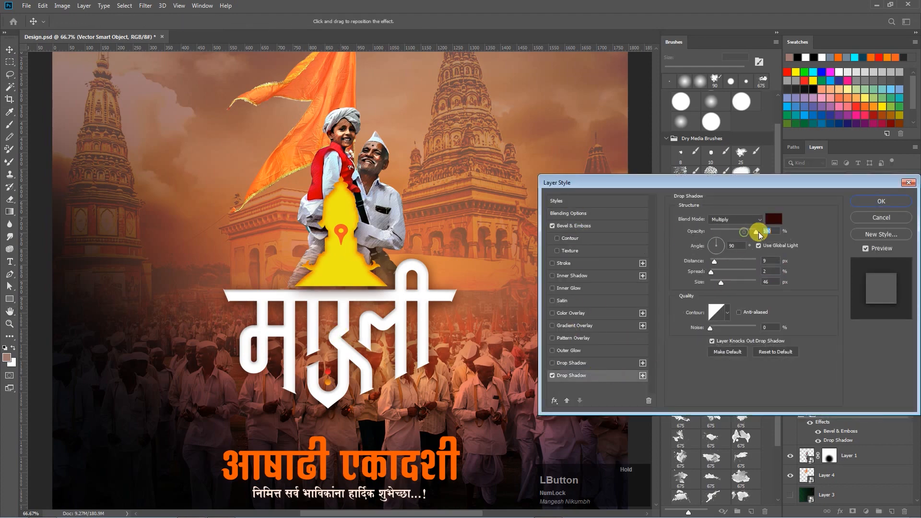
left_click_drag(714, 282, 723, 282)
left_click(880, 200)
key("ctrl+minus")
key("ctrl+plus")
key("ctrl+minus")
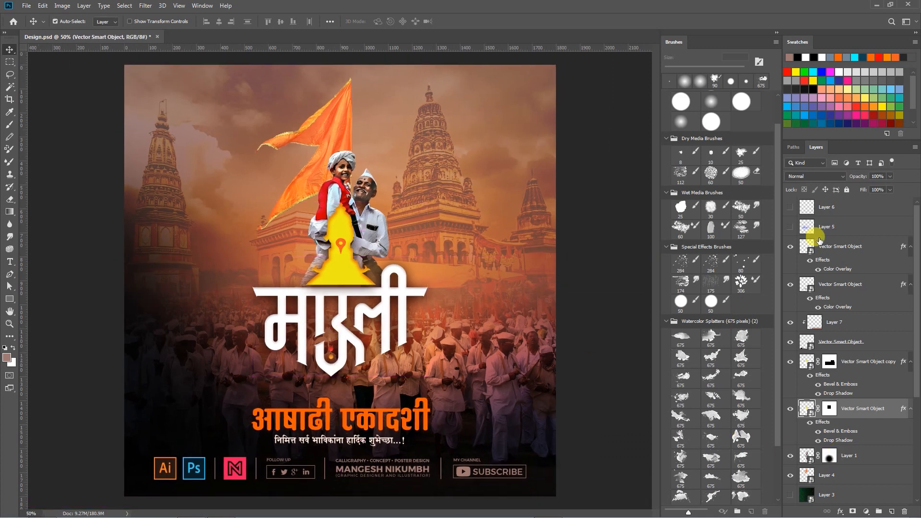
- Show the two hidden flare layers and move the Layer 5 flare onto the logo's headline
left_click(786, 208)
left_click(787, 226)
left_click_drag(298, 301, 306, 294)
left_click_drag(306, 287, 305, 287)
- Set the Layer 5 flare's blend mode to Divide and adjust its position along the logo's headline
left_click(815, 176)
key("Down")
key("Down")
key("Down")
key("Down")
key("Down")
key("Down")
key("Down")
key("Down")
key("Down")
key("Down")
key("Down")
key("Down")
key("Down")
key("Down")
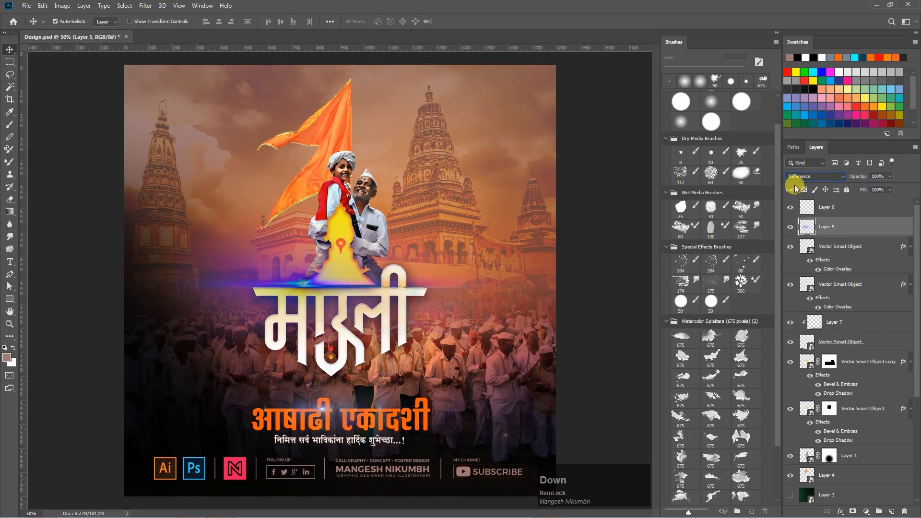
left_click_drag(304, 282, 308, 287)
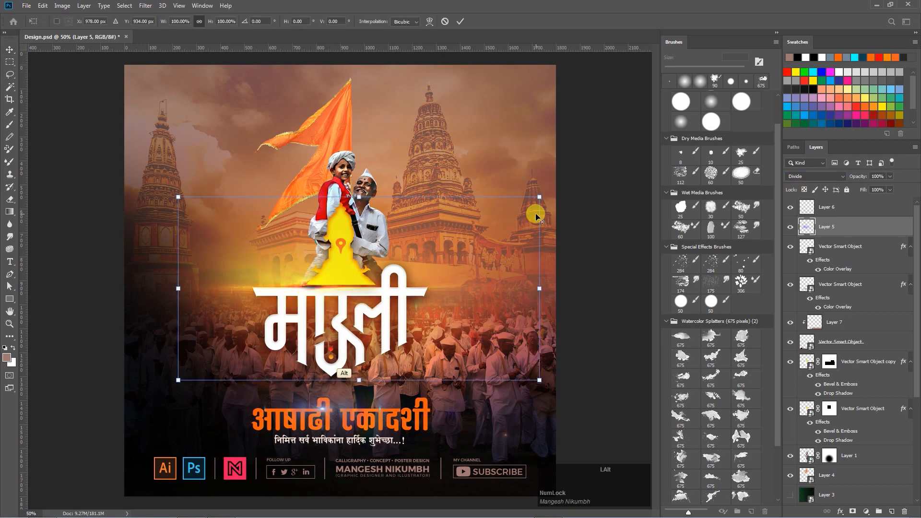
- Add a layer mask to Layer 5 and brush over the flare above the logo with a larger brush
left_click(852, 511)
key("b")
key("bracketright")
key("bracketright")
key("bracketright")
key("bracketright")
key("bracketright")
key("bracketright")
key("bracketright")
key("bracketright")
key("bracketright")
key("bracketright")
left_click_drag(304, 259, 315, 293)
- Try other blend modes on the Layer 6 flare and move it over the आषाढी एकादशी heading
key("v")
left_click(826, 207)
key("Down")
key("Down")
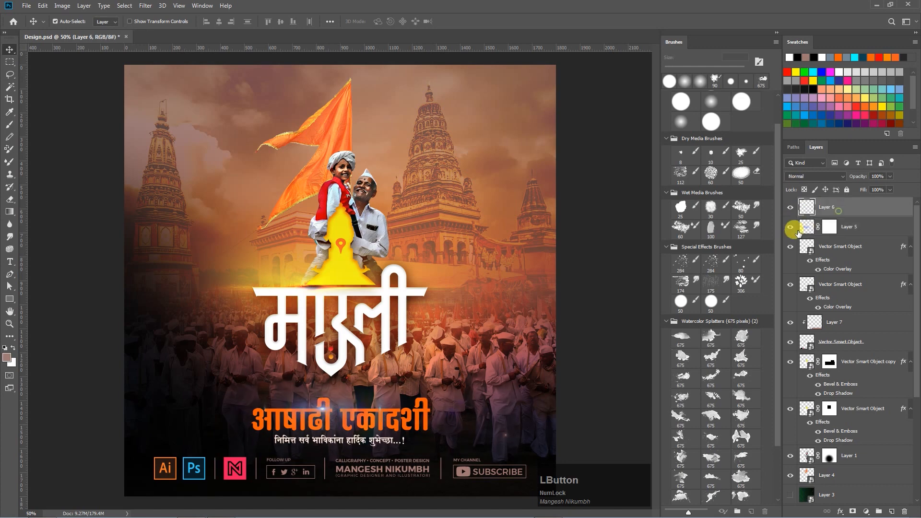
key("Down")
key("Down")
key("Down")
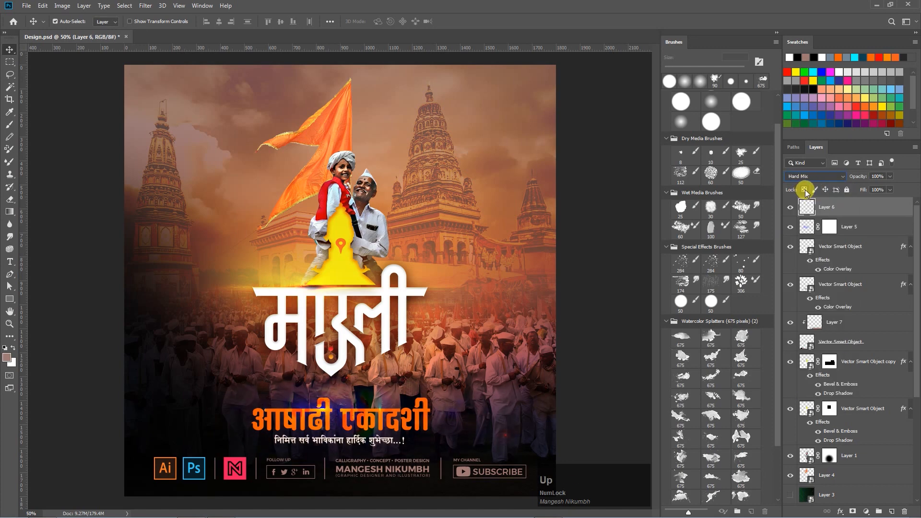
left_click_drag(355, 413, 332, 410)
- Apply a filter to the Layer 6 flare and nudge the Layer 5 flare to the right
left_click(146, 5)
left_click(173, 137)
left_click(531, 384)
key("Return")
key("v")
left_click(315, 292)
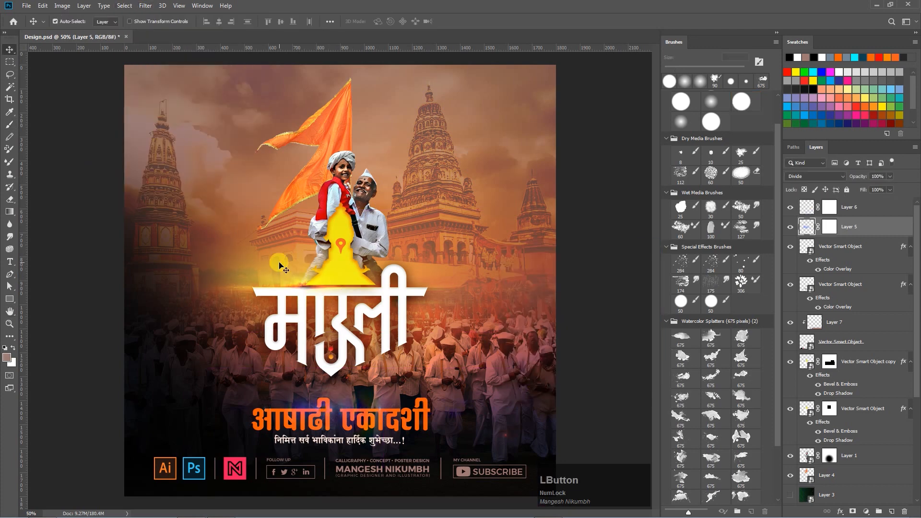
key("Right")
- Copy the masked Vector Smart Object copy layer as a new independent smart object and open its contents in Illustrator
left_click(807, 361)
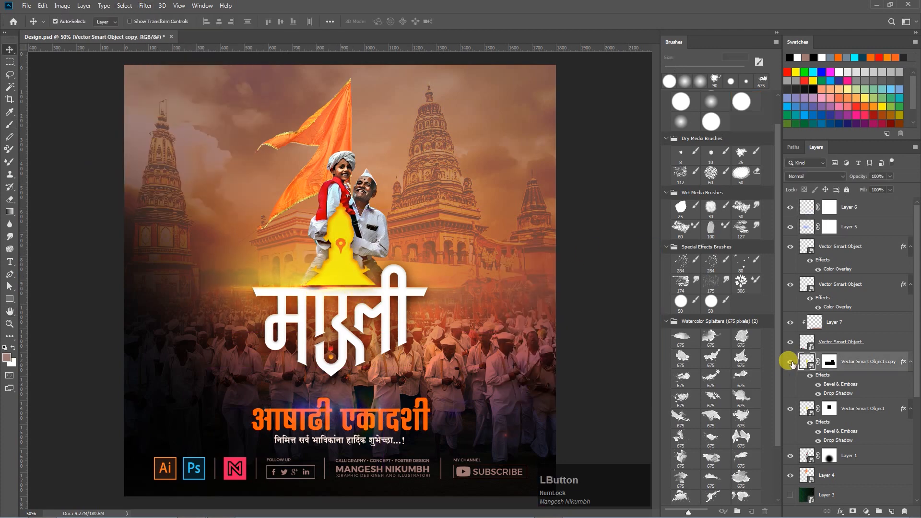
right_click(875, 361)
left_click(786, 217)
left_click(810, 365)
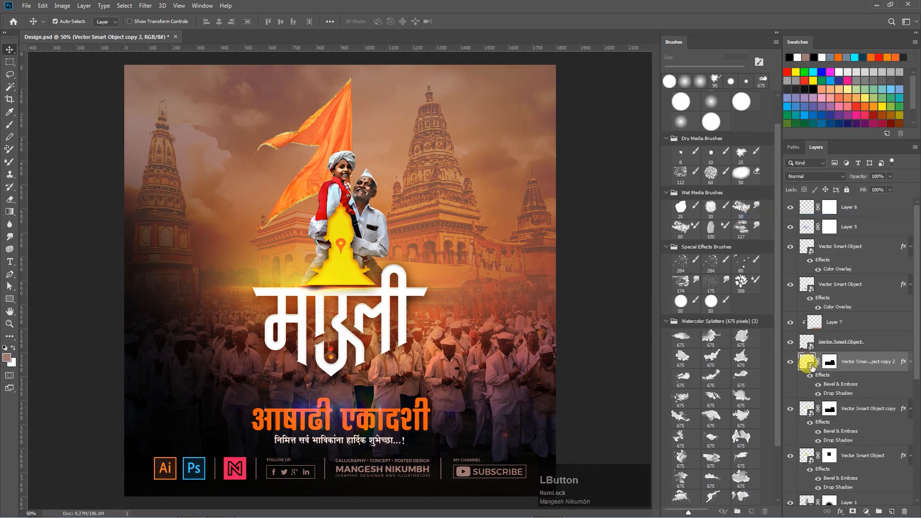
double_click(810, 365)
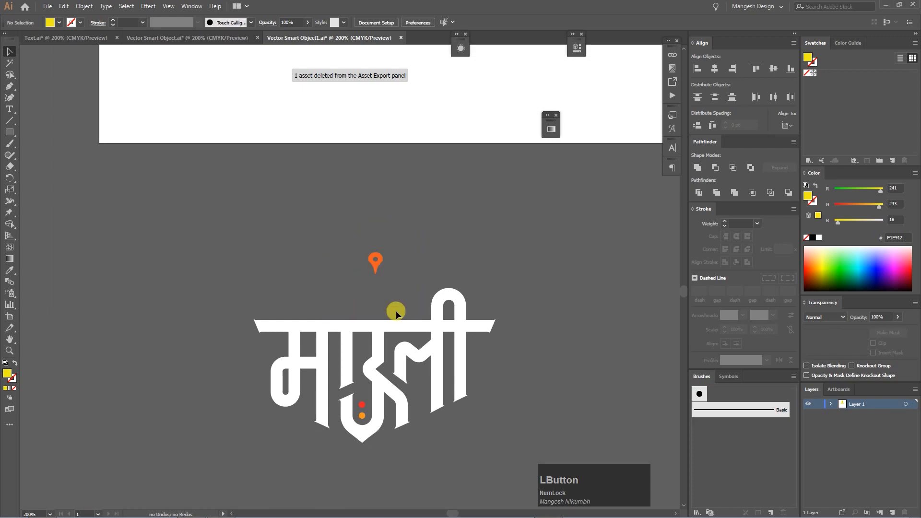
- Delete the silhouette and lettering from the opened artwork, keeping the location pin, then close it with the changes saved
left_click(396, 314)
key("Delete")
key("ctrl+w")
left_click(461, 275)
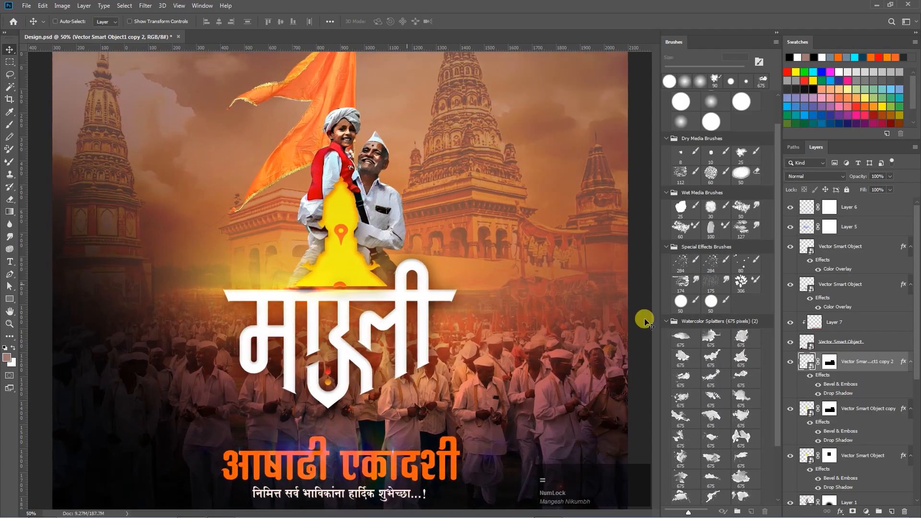
- Clear the layer style from the pin's smart object and move the pin up onto the yellow silhouette
left_click(820, 360)
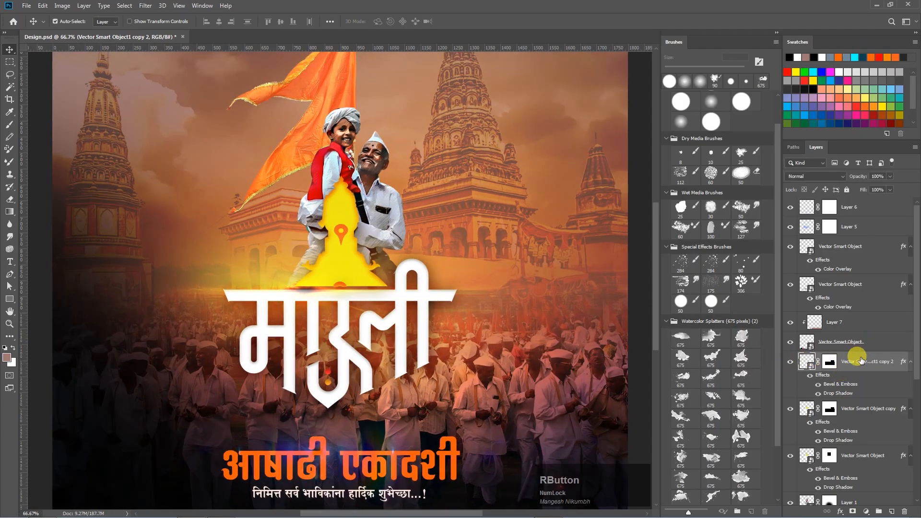
right_click(859, 360)
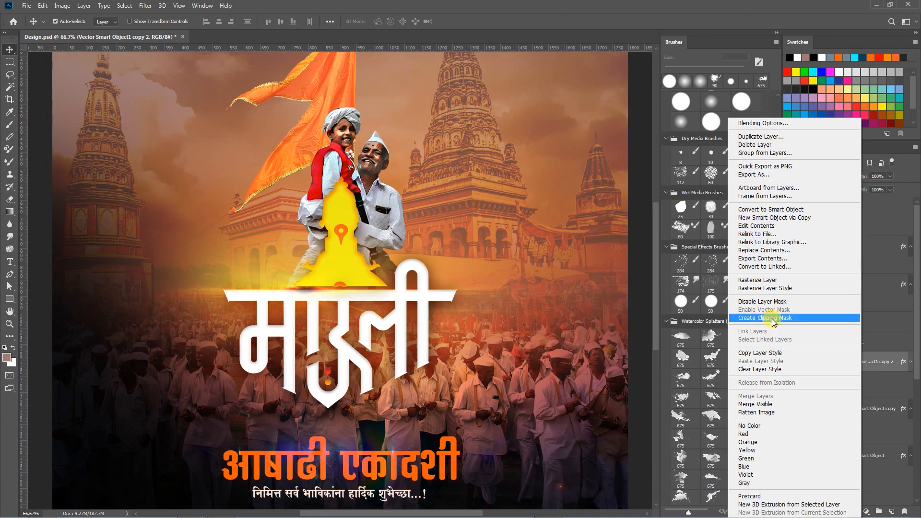
left_click(767, 369)
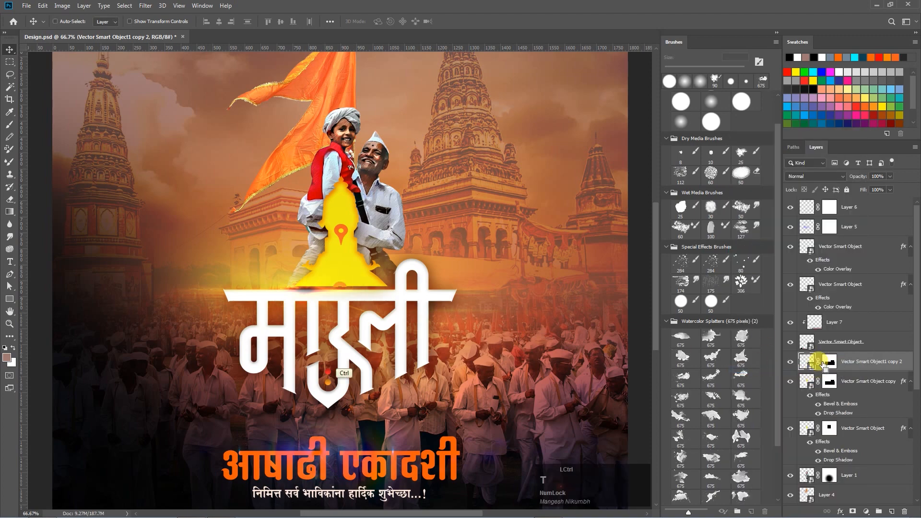
left_click_drag(880, 365, 864, 359)
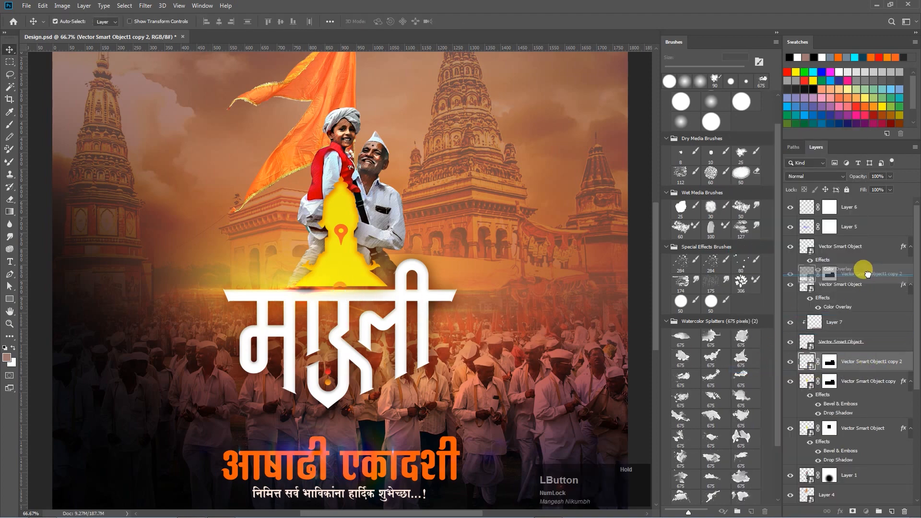
key("ctrl+t")
left_click_drag(340, 292, 341, 228)
key("Return")
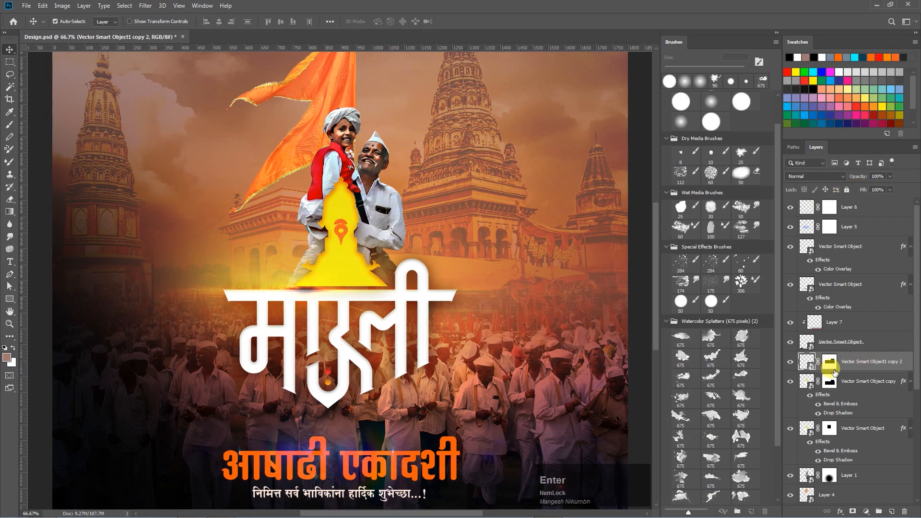
- Delete the pin layer's mask and nudge the pin down on the yellow silhouette
right_click(831, 368)
left_click(846, 377)
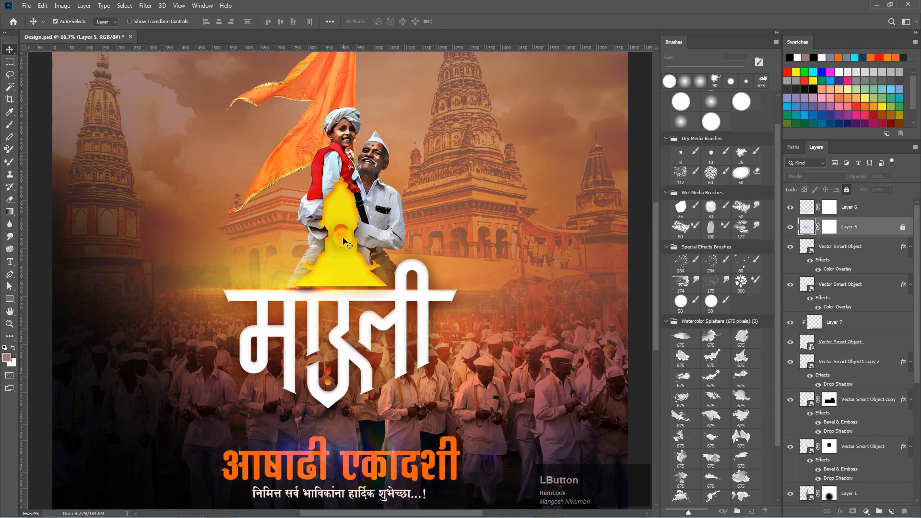
key("ctrl+plus")
key("Down")
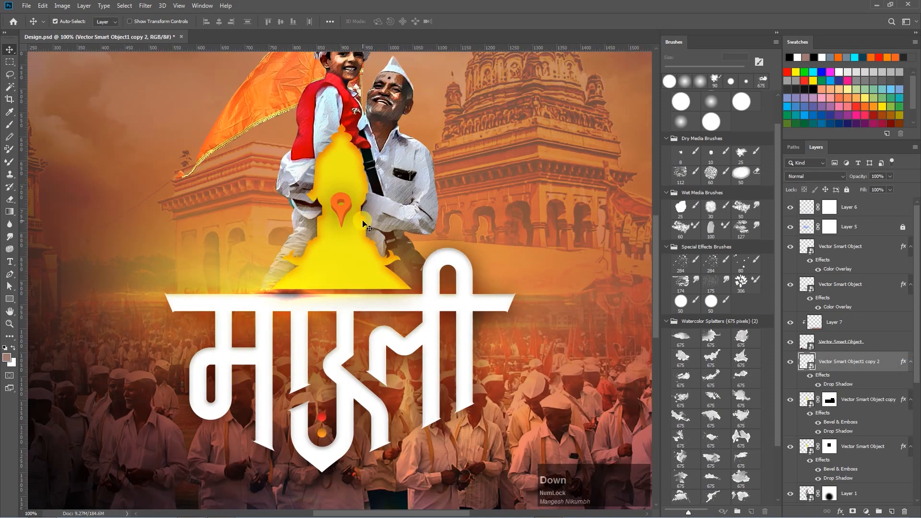
key("ctrl+minus")
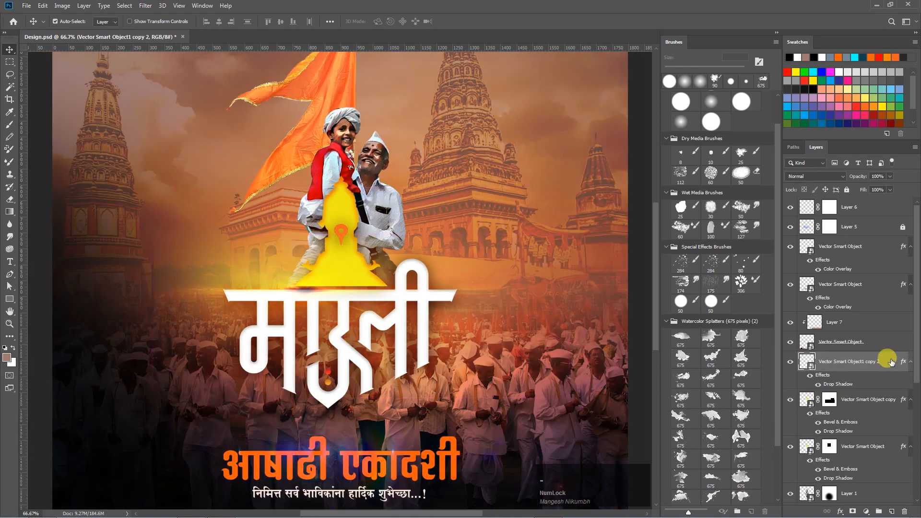
- Add a Color Overlay in orange-red ff3e00 to the pin layer
double_click(887, 366)
left_click(552, 312)
left_click(571, 312)
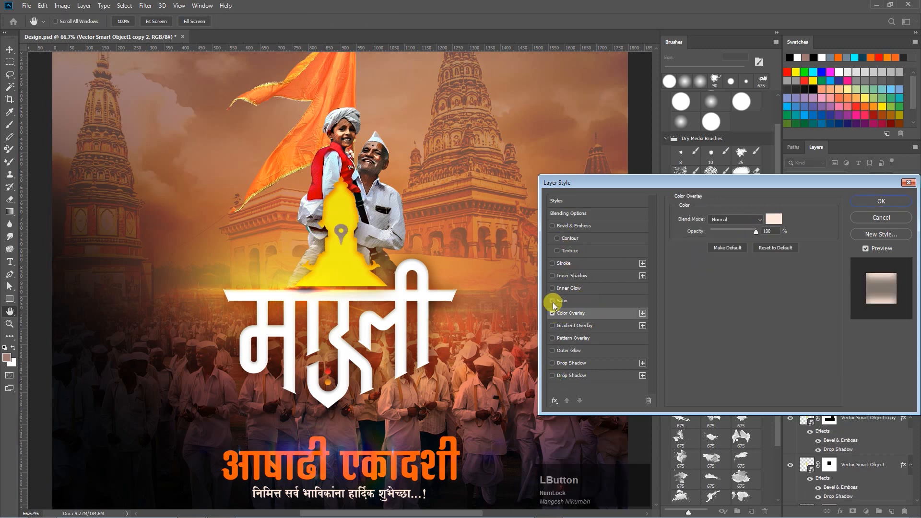
left_click(773, 219)
left_click(324, 87)
left_click(732, 200)
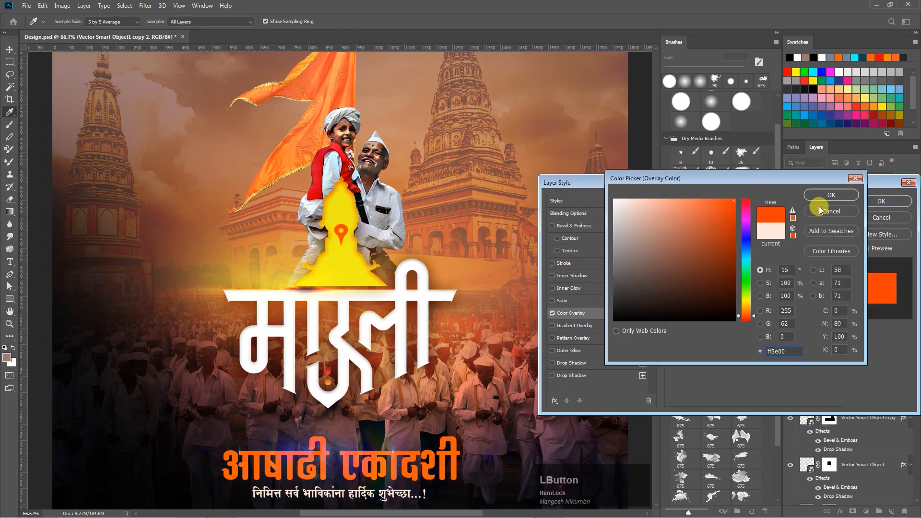
left_click(821, 196)
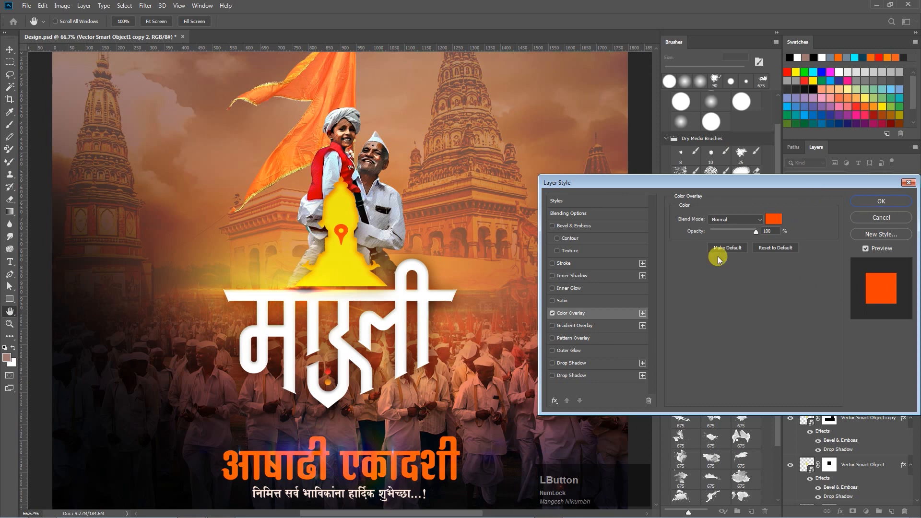
- Give the pin a white Outer Glow with Softer technique, 24% spread and 16 px size, and lower the glow's opacity
left_click(560, 350)
mouse_move(713, 302)
left_mouse_down()
mouse_move(732, 303)
mouse_move(721, 304)
left_mouse_up()
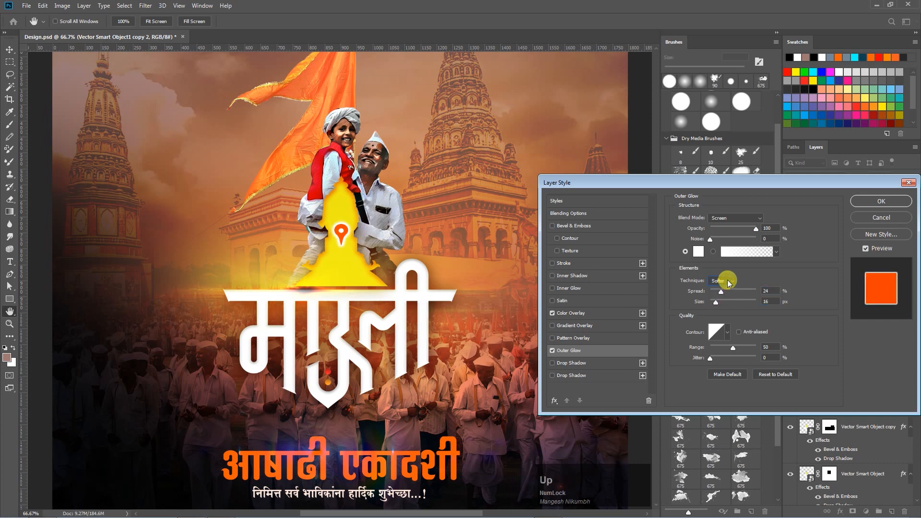
left_click_drag(756, 229, 746, 232)
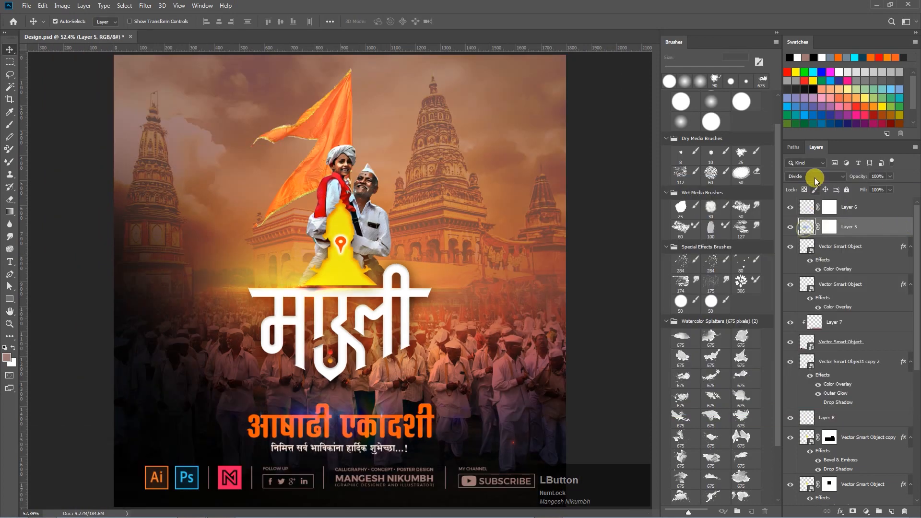
- Cycle the Layer 5 flare through other blend modes until it glows as a light streak across the logo
key("Down")
key("Down")
key("Down")
key("Down")
key("Down")
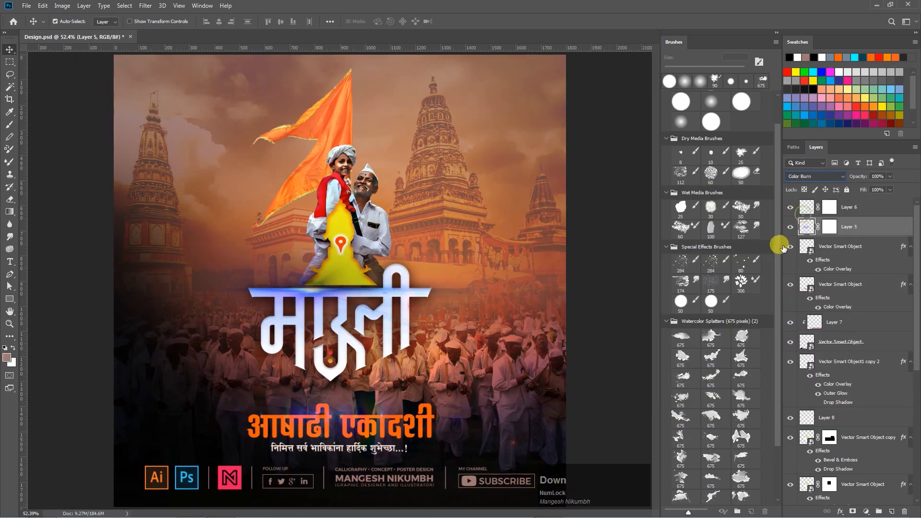
key("Return")
- Create a new top layer and paint two 25 px hard round dots over the logo's red and orange dots
left_click(344, 367)
left_click(788, 467)
left_click(789, 468)
key("ctrl+=")
key("ctrl+=")
left_click_drag(361, 465, 395, 300)
key("ctrl+=")
left_click_drag(917, 291, 916, 283)
left_click(104, 248)
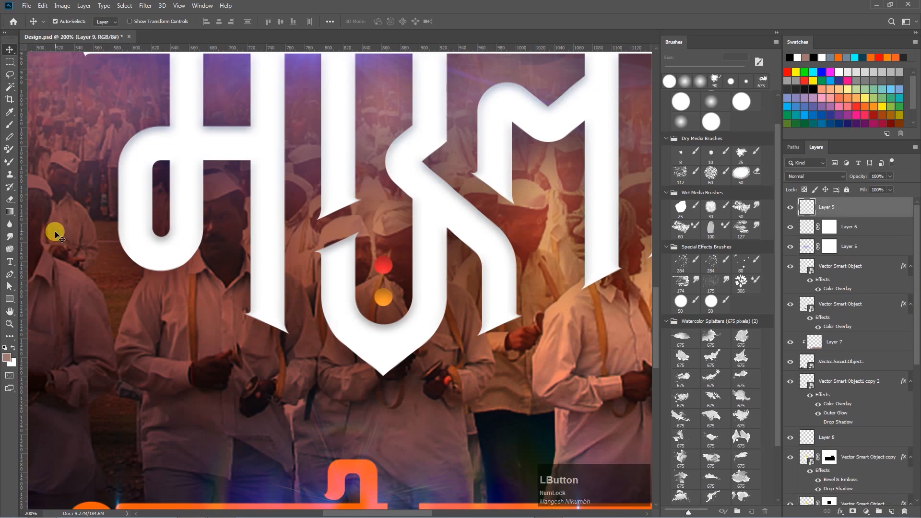
key("b")
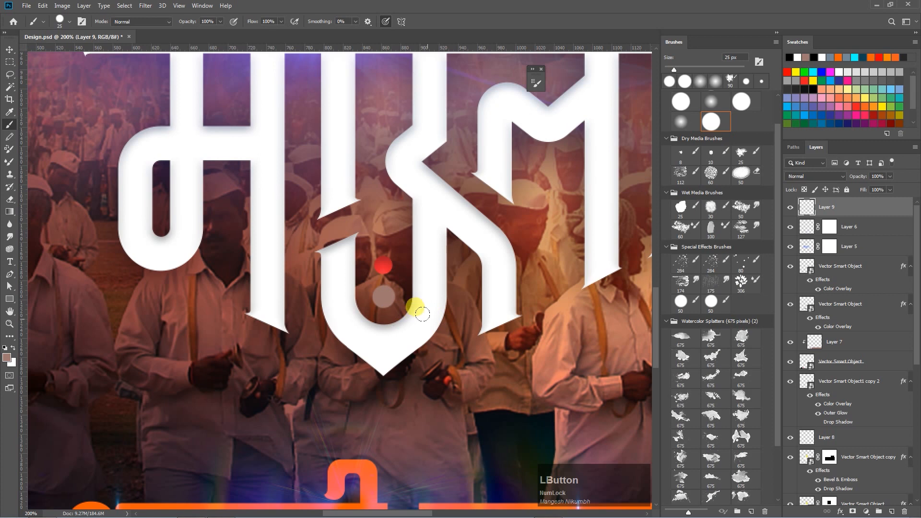
left_click_drag(391, 304, 385, 271)
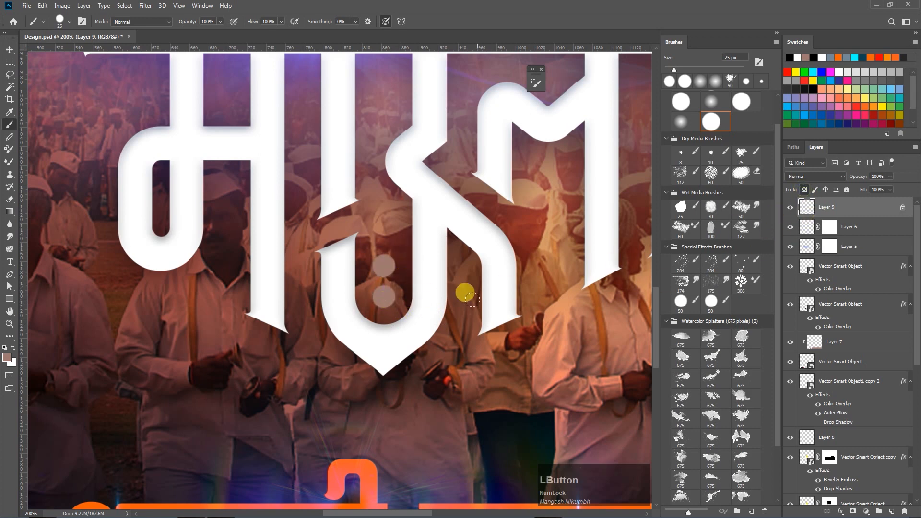
- Select the lower painted dot with a rectangular marquee and fill it with orange
key("m")
left_click_drag(417, 322, 366, 280)
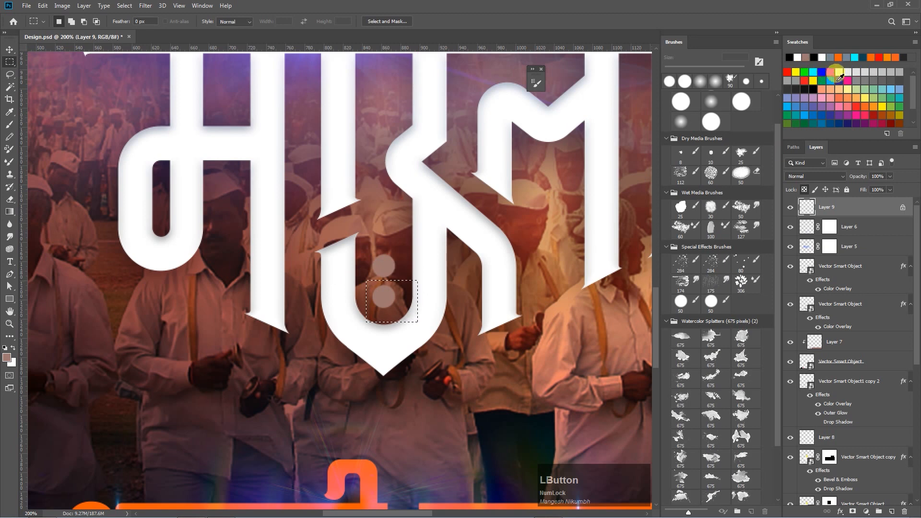
left_click(861, 104)
left_click(7, 358)
mouse_move(747, 316)
left_mouse_down()
mouse_move(750, 344)
mouse_move(746, 314)
left_mouse_up()
key("Return")
key("alt+BackSpace")
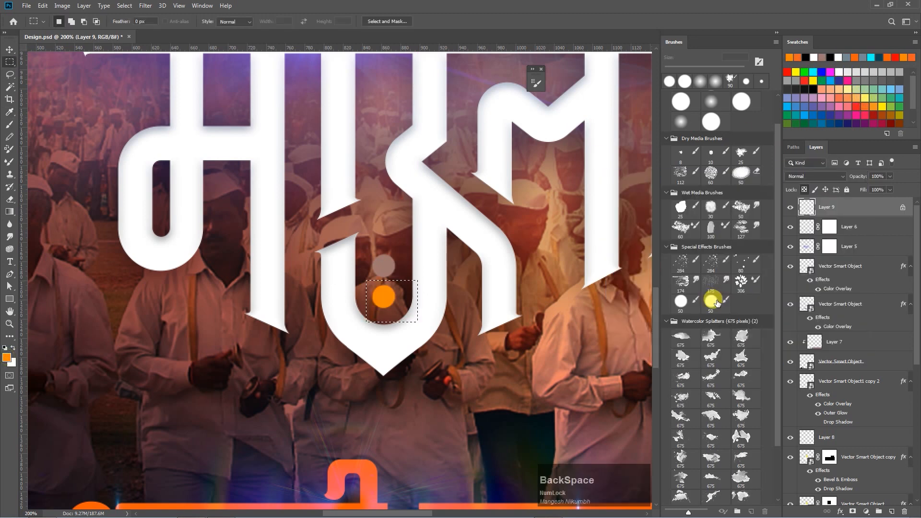
- Select the upper painted dot, fill it with red and clear the selection
left_click_drag(369, 249, 403, 280)
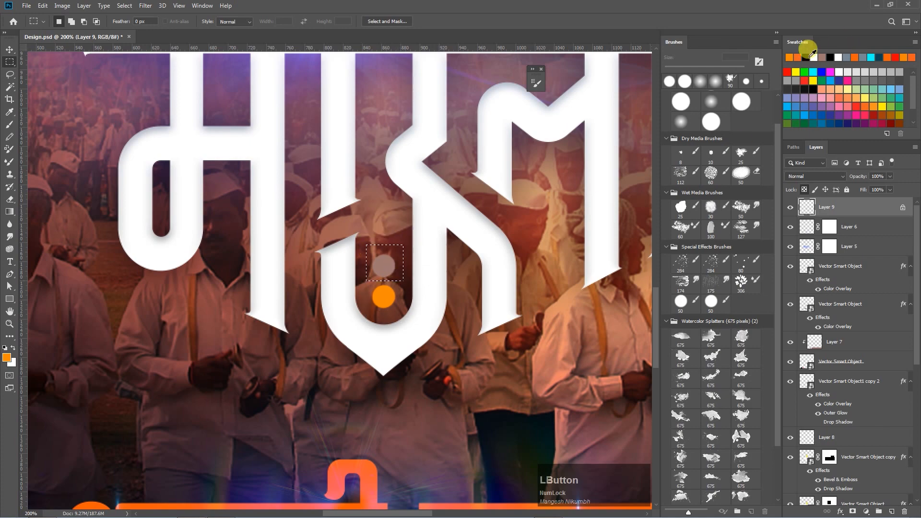
left_click(787, 72)
key("alt+BackSpace")
key("ctrl+d")
key("ctrl+0")
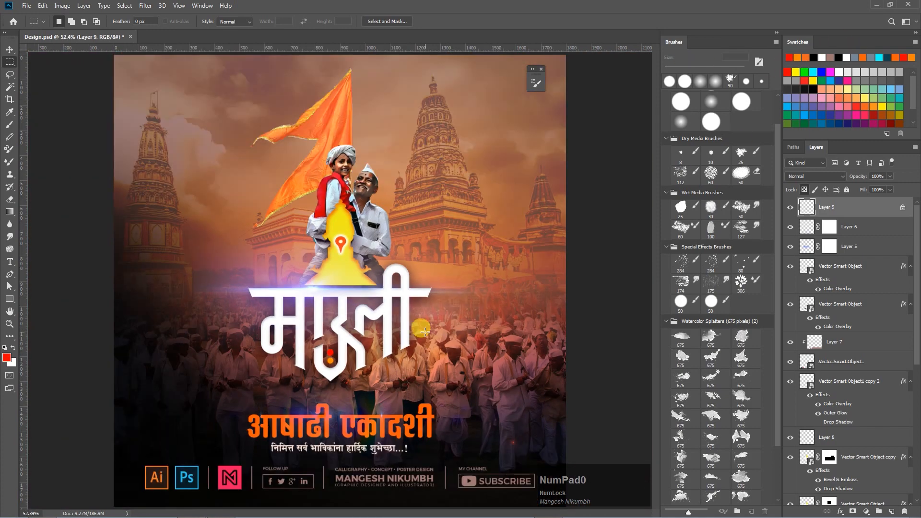
- Apply a Levels adjustment to the father-and-child figures layer
key("v")
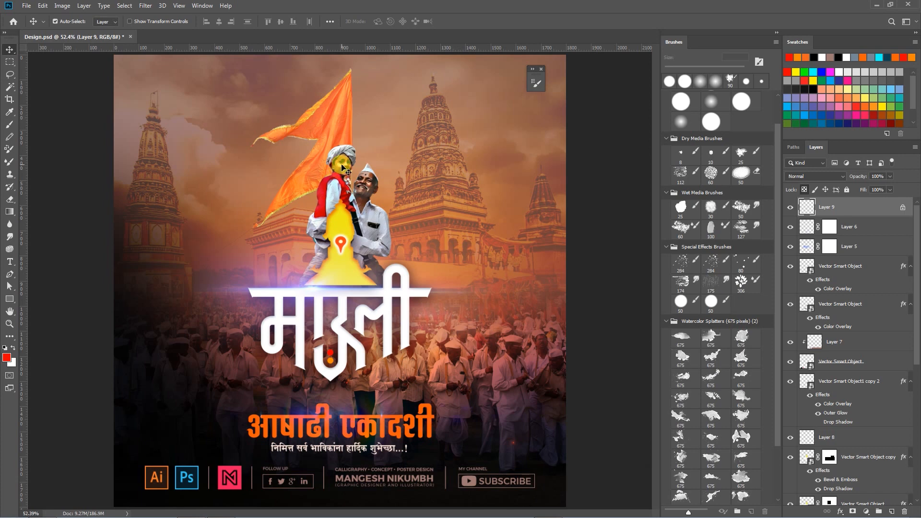
left_click(379, 185)
key("ctrl+l")
left_click_drag(616, 265, 559, 260)
key("Return")
key("ctrl+minus")
- Apply a slight Gaussian Blur to the temple photo layer in the background
left_click(445, 245)
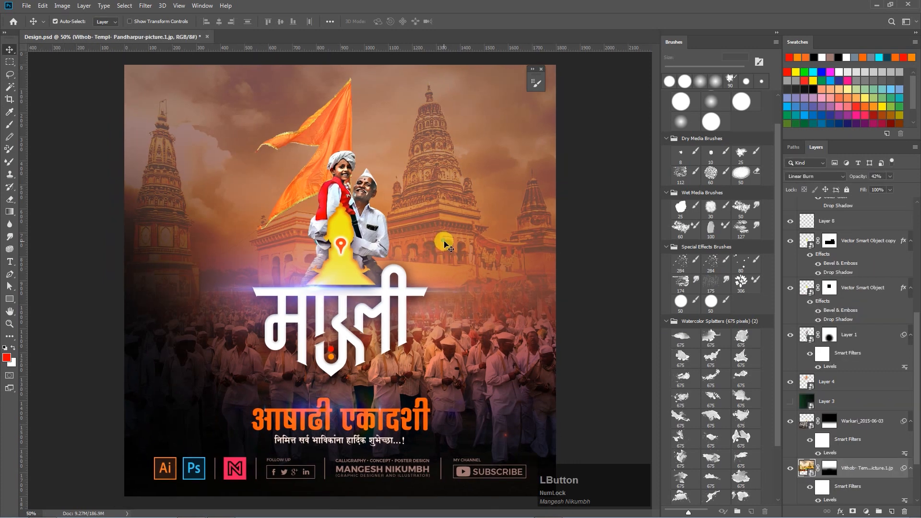
left_click(790, 468)
left_click(790, 468)
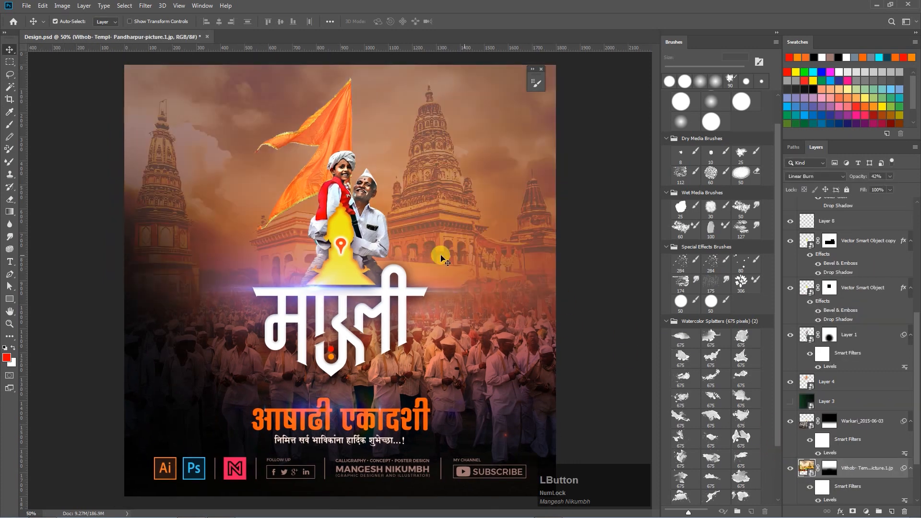
left_click(144, 9)
mouse_move(159, 115)
left_click(111, 149)
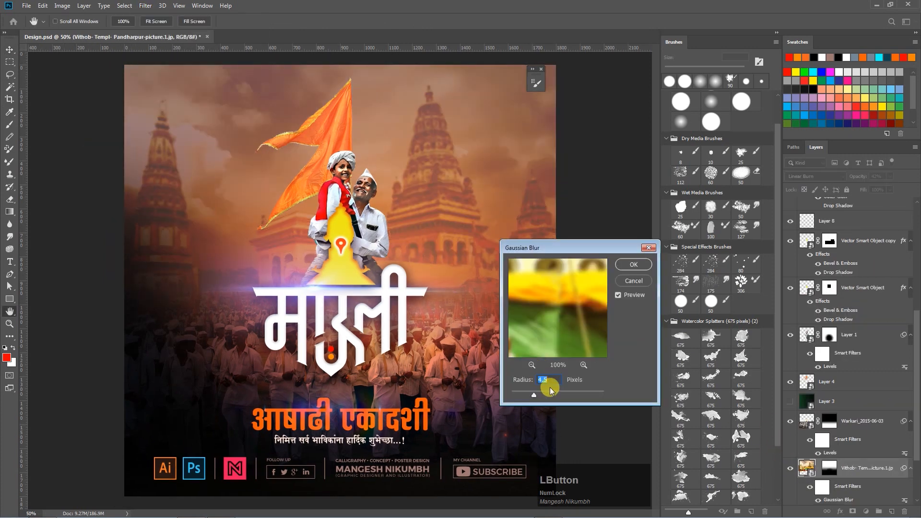
left_click(526, 392)
key("Return")
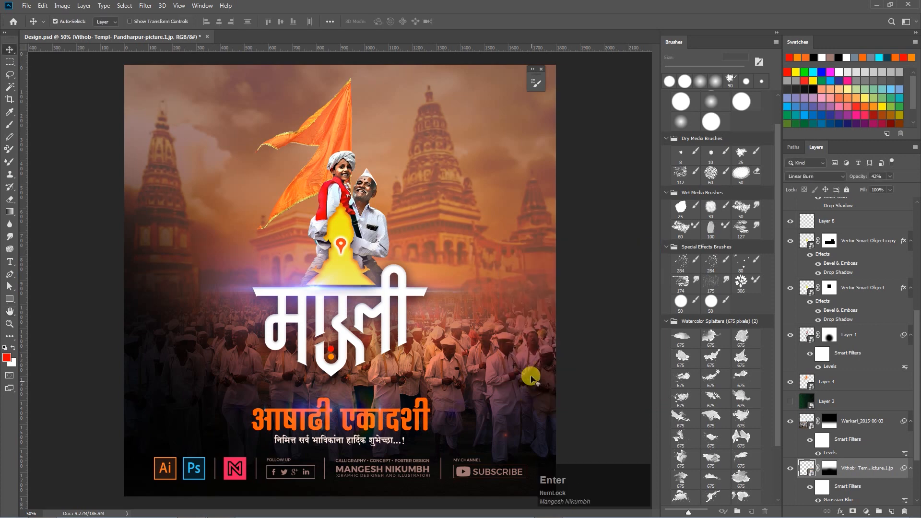
- Add a Gradient Map adjustment layer above the Warkari crowd layer using the black-to-white preset
key("ctrl+minus")
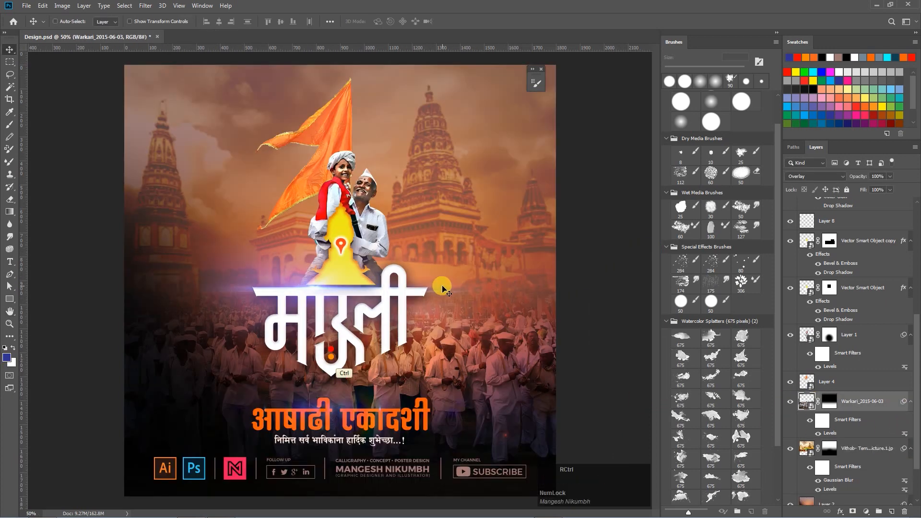
key("ctrl+minus")
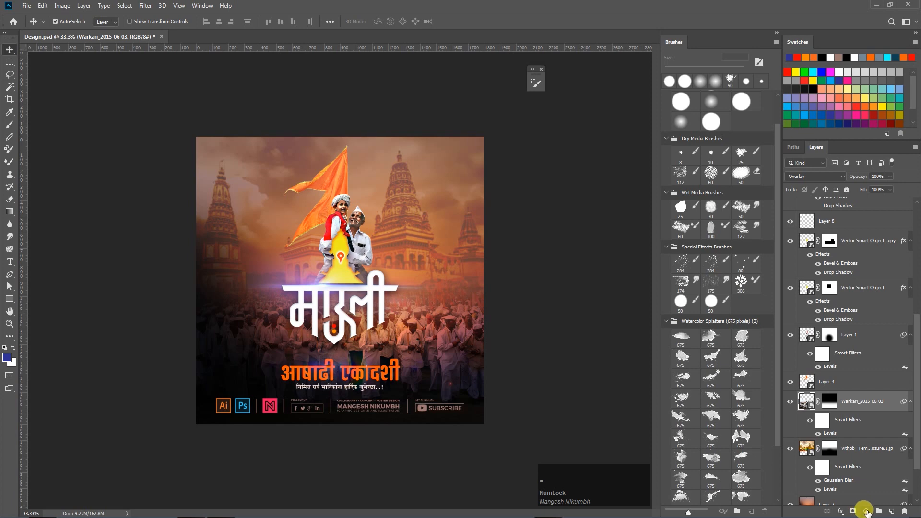
left_click(866, 513)
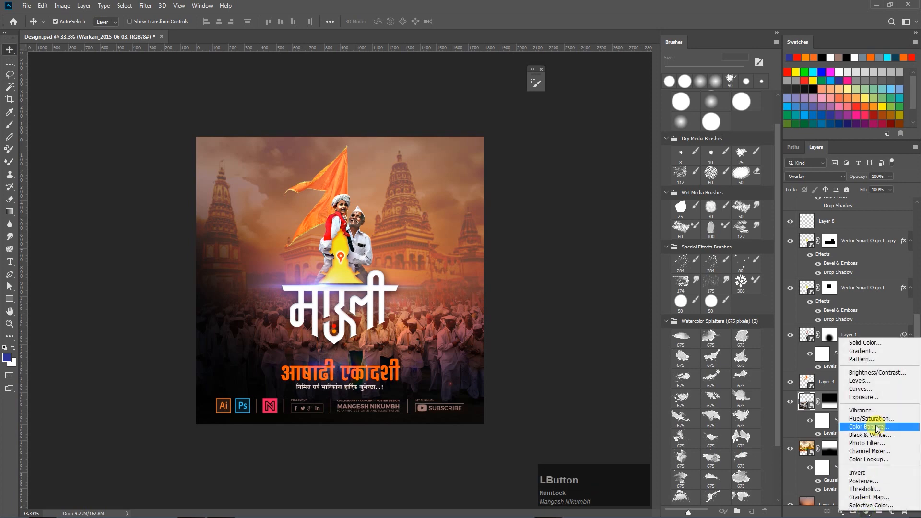
left_click(866, 498)
left_click(609, 202)
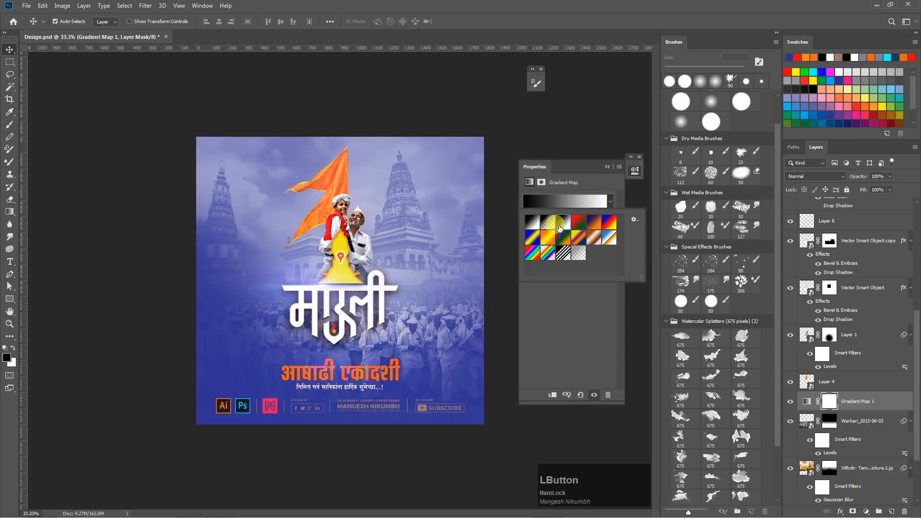
left_click(558, 220)
left_click(559, 221)
- Edit the gradient map's stops, using a light grey for the highlights and a dark navy blue for the shadows
left_click(571, 202)
double_click(891, 371)
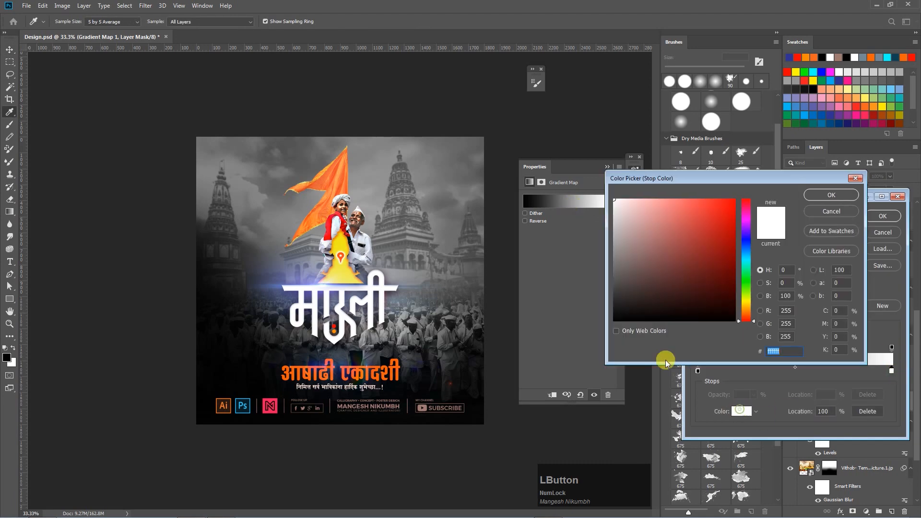
left_click(614, 227)
left_click(830, 195)
double_click(697, 371)
left_click_drag(709, 261, 718, 294)
left_click(831, 194)
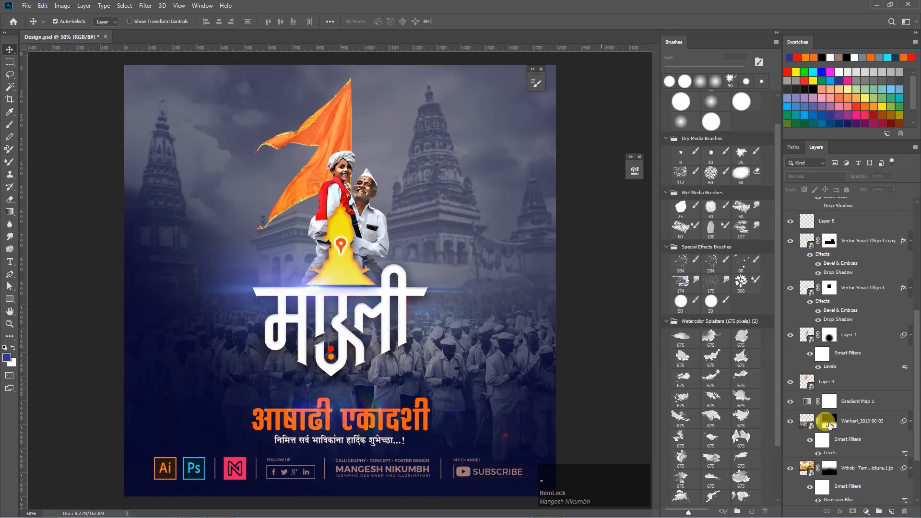
- Set the temple photo layer's Gaussian Blur smart filter to a radius of 4.7 pixels
left_click(806, 459)
double_click(838, 490)
left_click_drag(552, 393, 534, 391)
key("Return")
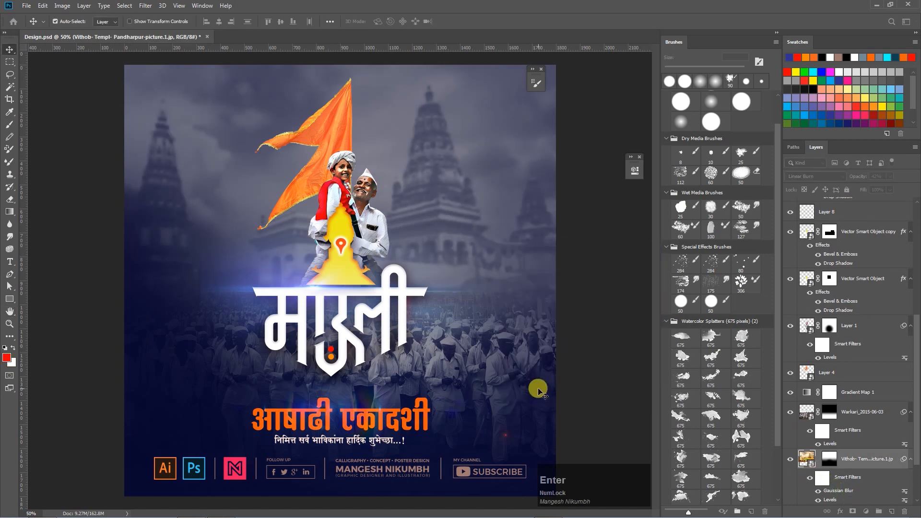
- Apply a Gaussian Blur with a 2.2-pixel radius to the Warkari crowd layer
left_click(808, 416)
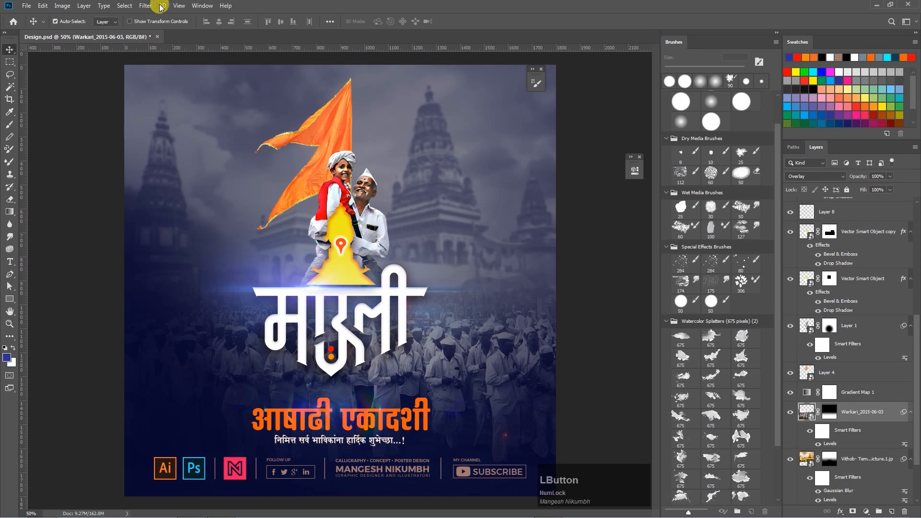
left_click(146, 6)
mouse_move(153, 119)
left_click(107, 149)
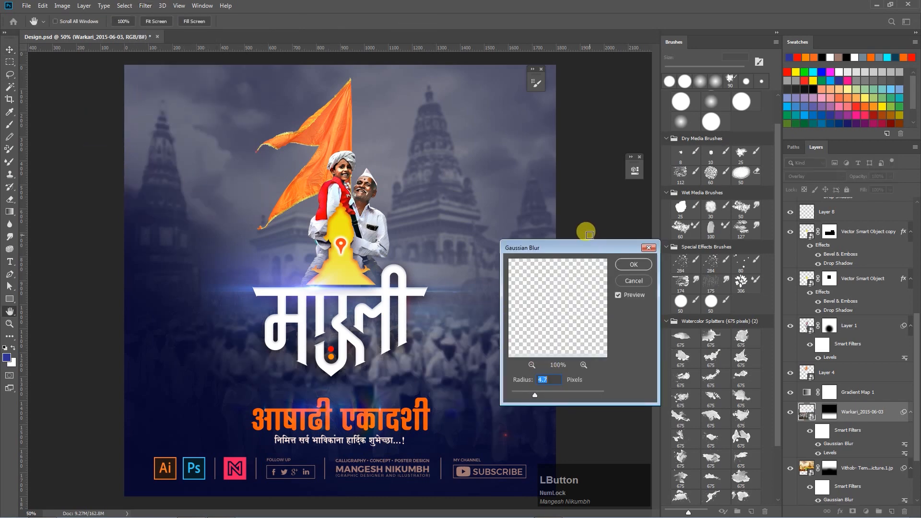
left_click_drag(577, 248, 675, 265)
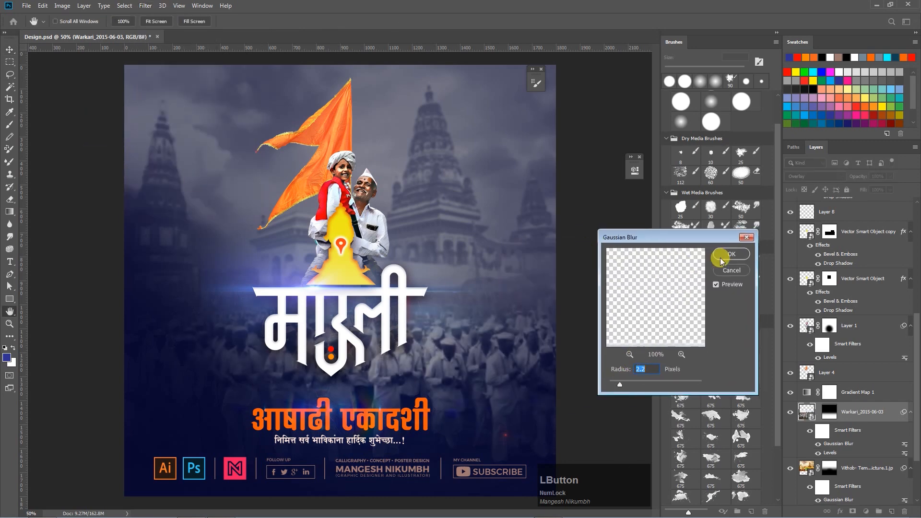
left_click(721, 255)
- Add a Levels adjustment layer above the gradient map with midtones at about 0.72 and white input at 230
key("ctrl")
key("ctrl+minus")
left_click(829, 392)
left_click(866, 511)
left_click(865, 380)
mouse_move(575, 267)
left_mouse_down()
mouse_move(605, 268)
mouse_move(578, 269)
left_mouse_up()
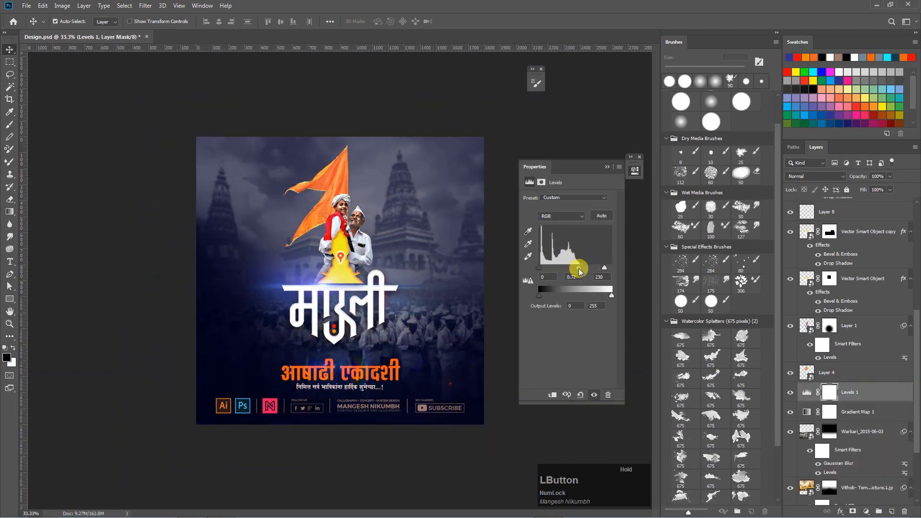
left_click(635, 170)
- Enlarge the sky image on Layer 2 and reposition it behind the whole poster
scroll(857, 495, "down", 3)
left_click(848, 448)
key("ctrl+t")
key("ctrl+minus")
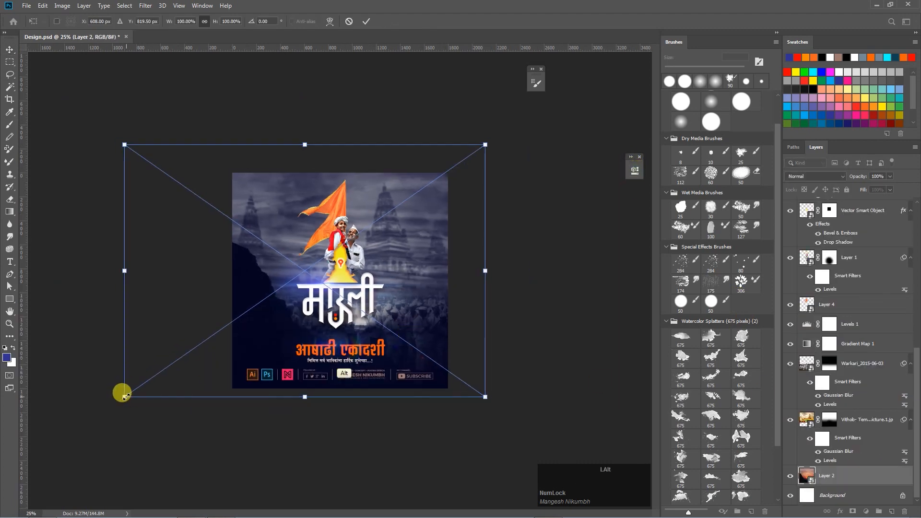
left_click_drag(123, 396, 65, 437)
left_click_drag(369, 340, 349, 314)
key("Return")
key("ctrl+0")
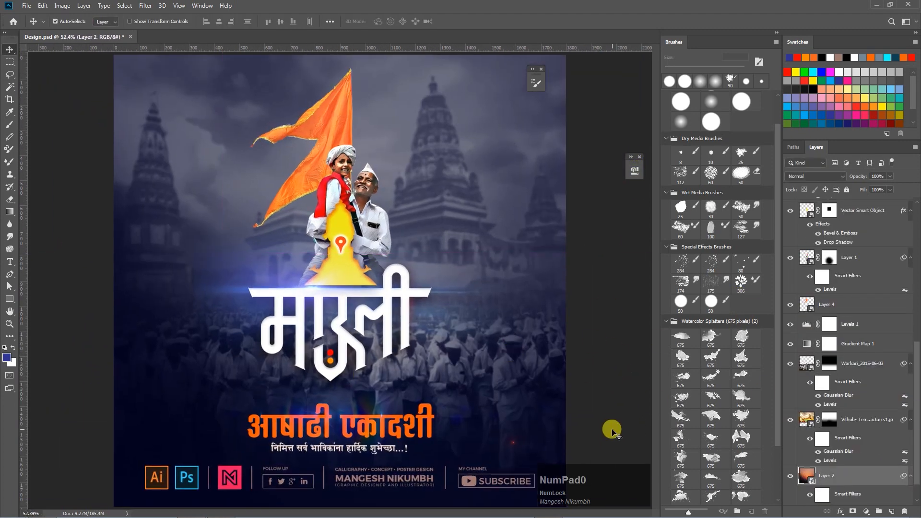
- Recolour the footer credits by filling Layer 7's locked transparent pixels with a blue sampled from the glow near the logo
key("ctrl+minus")
left_click(563, 464)
left_click(466, 472)
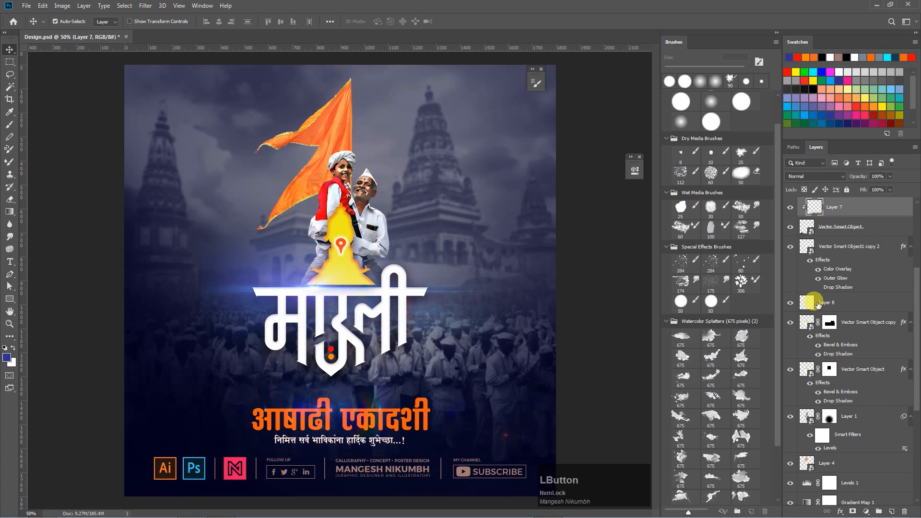
left_click(791, 208)
left_click(790, 208)
key("i")
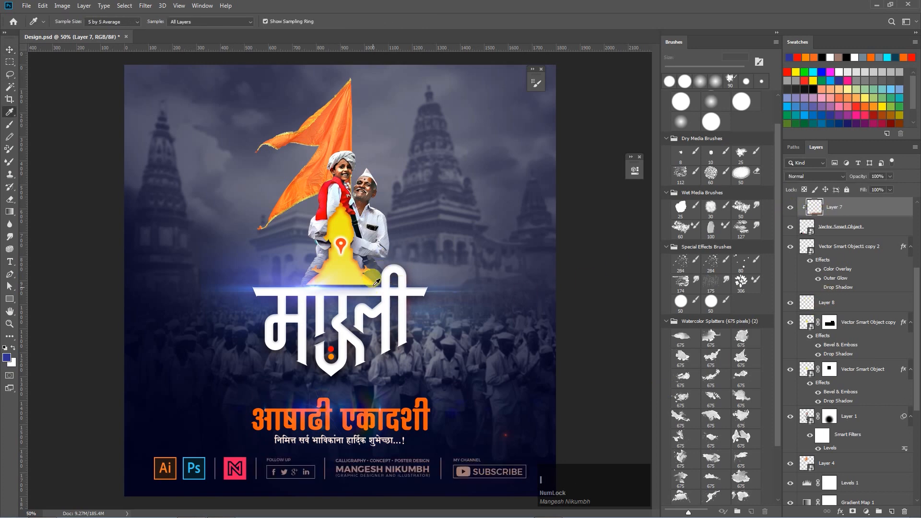
left_click(247, 285)
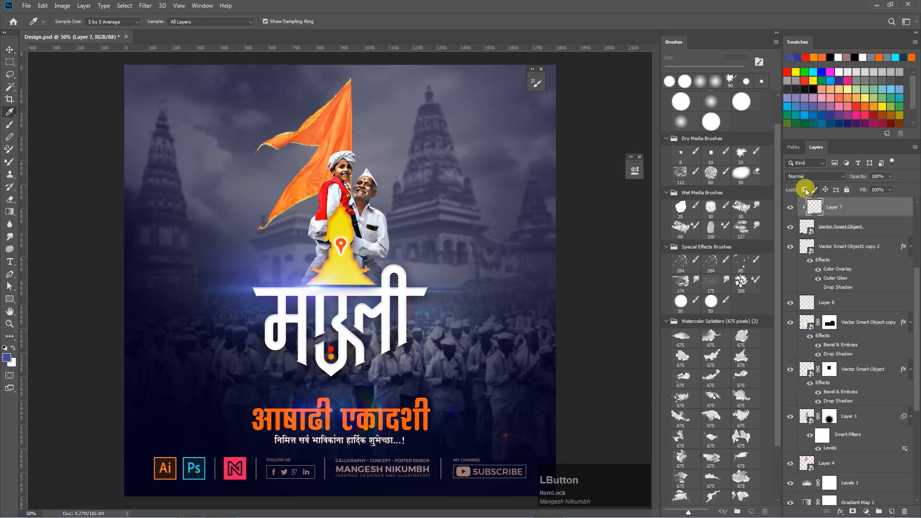
key("alt+BackSpace")
left_click(265, 265)
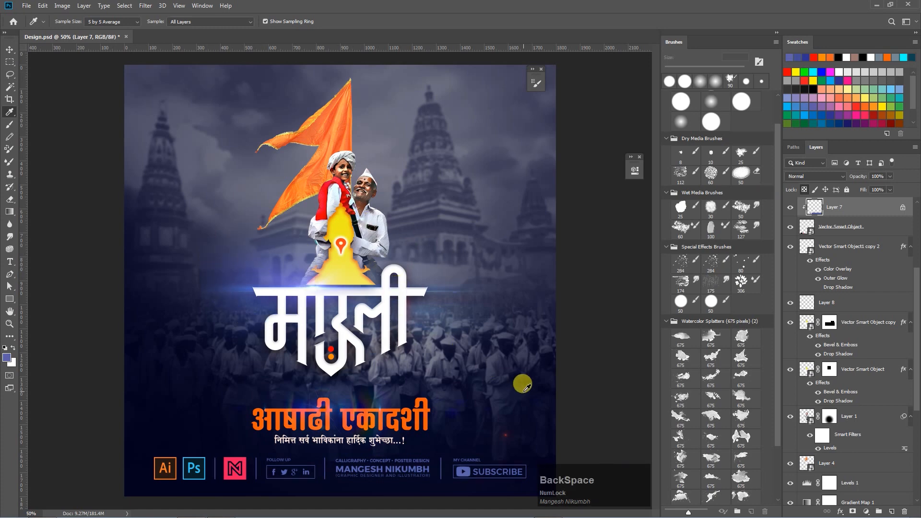
key("ctrl+Tab")
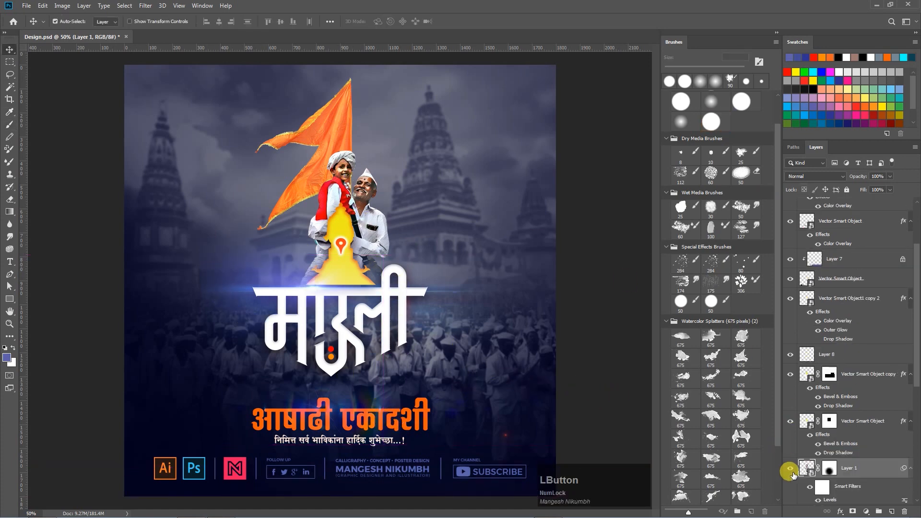
left_click(789, 467)
left_click(789, 467)
- Apply a Levels adjustment to the orange flag layer
left_click(326, 130)
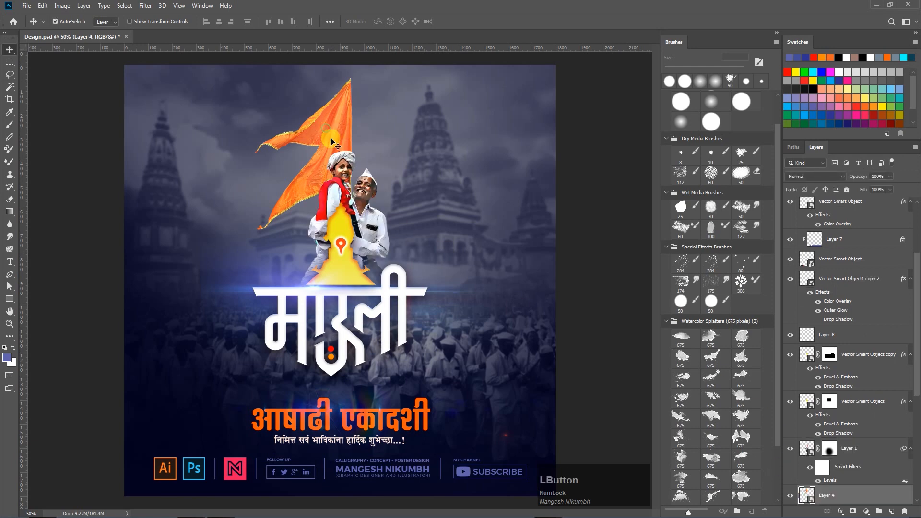
key("ctrl+l")
left_click_drag(567, 262, 614, 261)
left_click(660, 175)
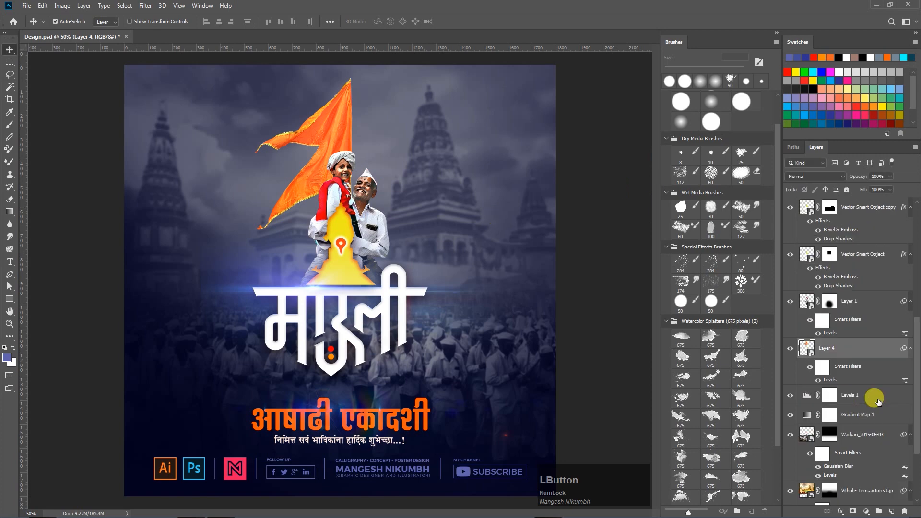
- On a new layer above the Levels adjustment, stamp a white watercolor splatter at 1600 px behind the figures
left_click(852, 399)
left_click(892, 510)
left_click(710, 346)
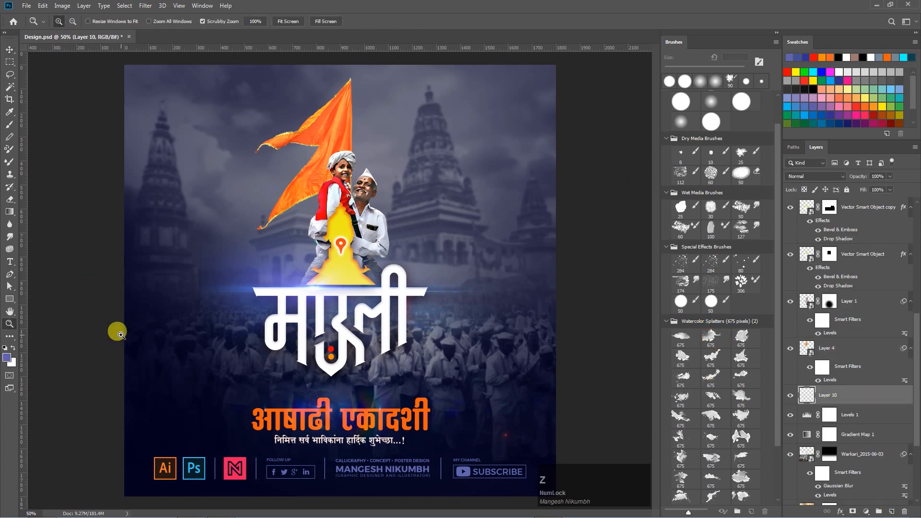
key("x")
key("b")
key("bracketright")
key("bracketright")
key("bracketright")
key("bracketright")
key("bracketright")
key("bracketright")
left_click(349, 254)
left_click(348, 203)
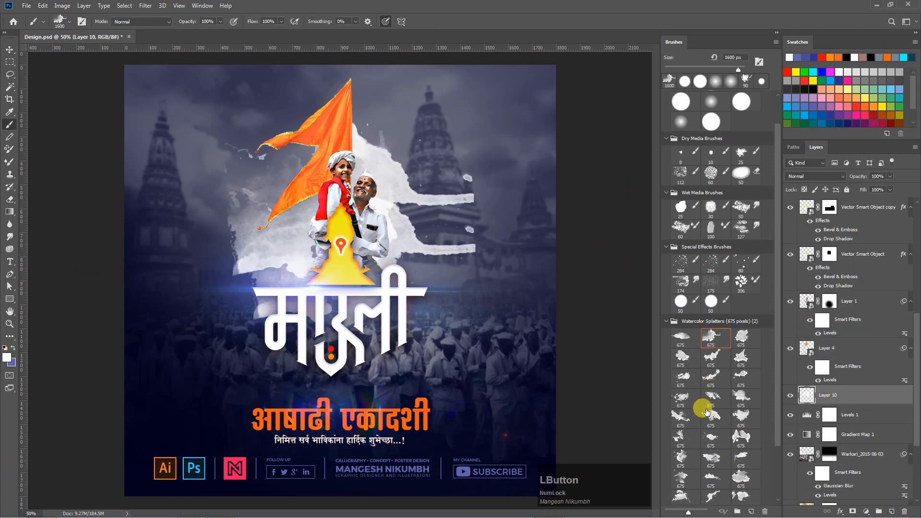
- Add white stamps around the logo with other 675 px watercolor splatter brushes
left_click(681, 398)
left_click(261, 269)
left_click(422, 307)
- Soften the white splatters into a glow using Gaussian Blur with a radius of about 55.3 pixels
left_click(145, 5)
mouse_move(150, 114)
left_click(115, 150)
left_click_drag(619, 384, 664, 386)
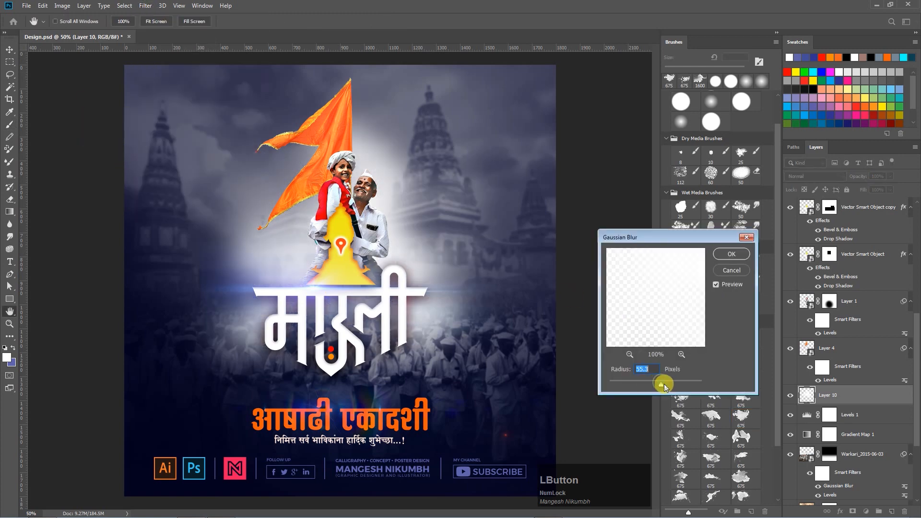
left_click(723, 254)
- Fill the glow on Layer 10 with bright blue, preserving transparency, and apply Gaussian Blur again at 55.3 pixels
left_click(823, 73)
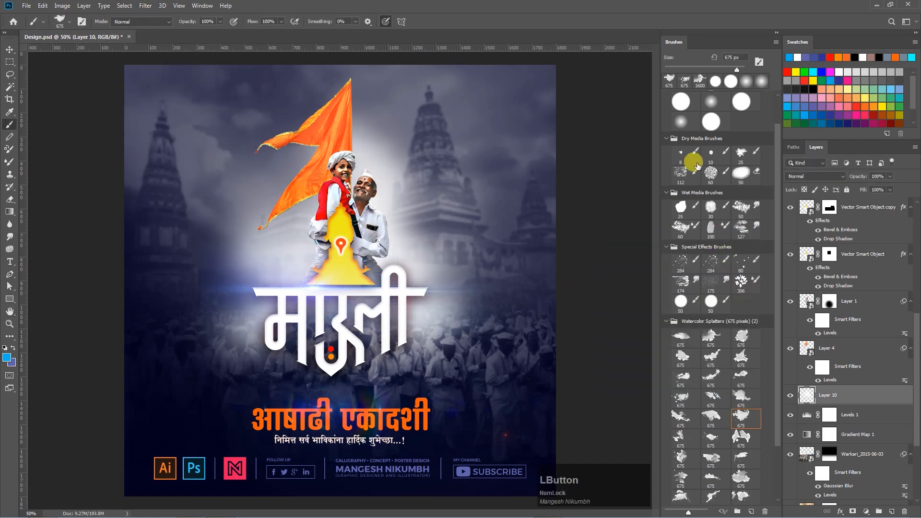
key("alt+BackSpace")
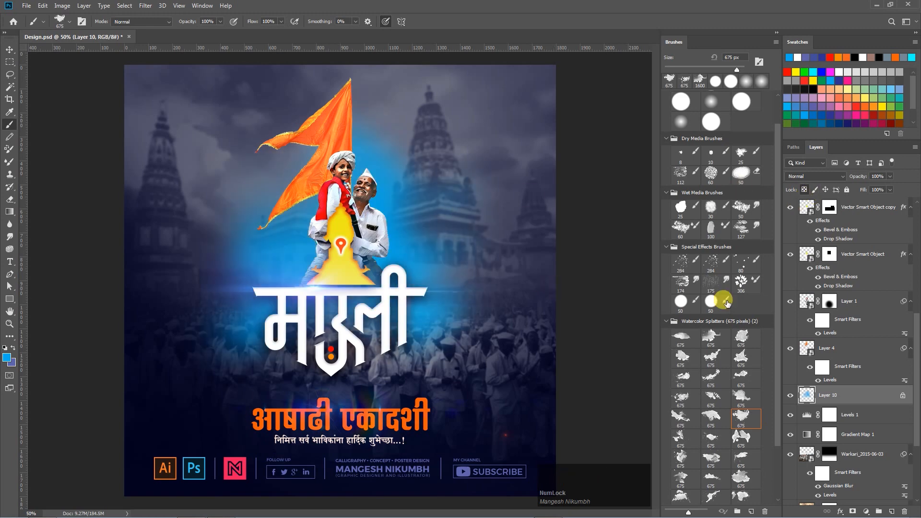
left_click(146, 8)
mouse_move(160, 119)
left_click(110, 153)
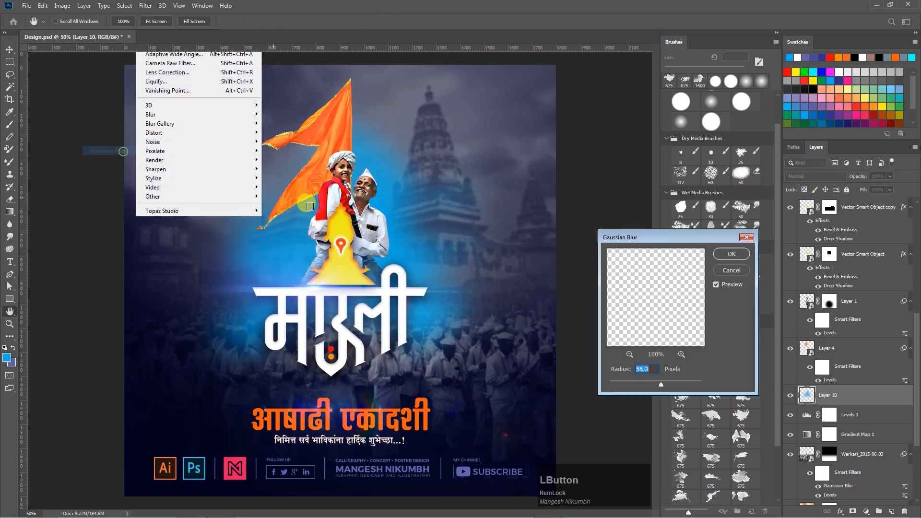
key("Return")
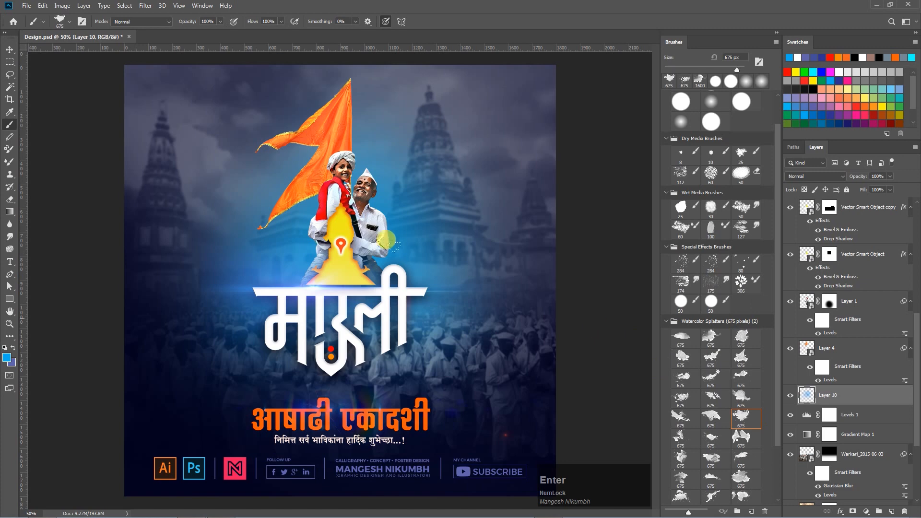
- Shift the blue glow's hue by about +35 with Hue/Saturation
key("ctrl+u")
left_click_drag(746, 343, 764, 354)
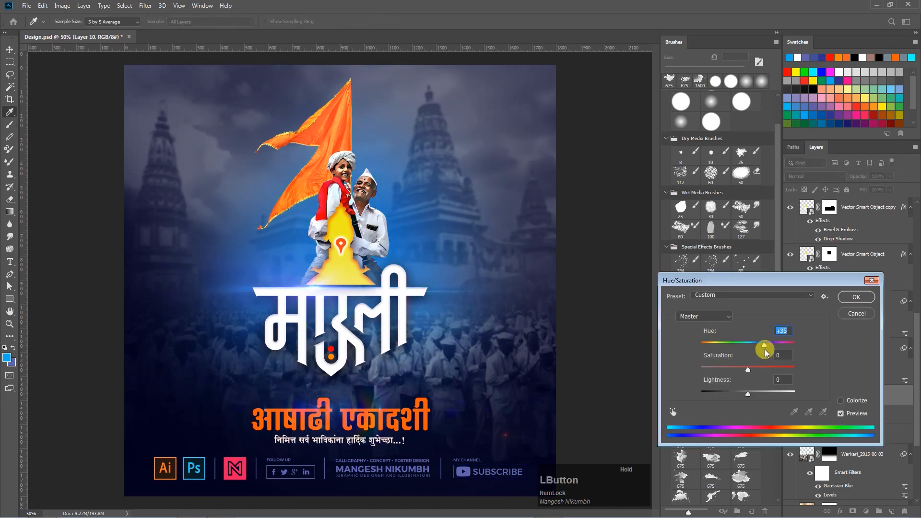
key("Return")
- On a new layer above the glow, stamp bright blue watercolor splatters around the figures and logo
key("ctrl+shift+alt+n")
key("b")
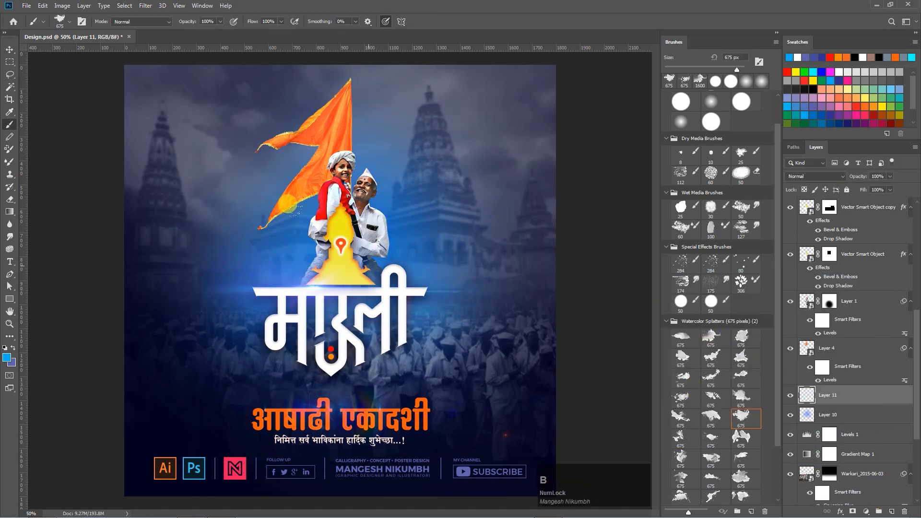
left_click(253, 198)
left_click(228, 282)
left_click(211, 278)
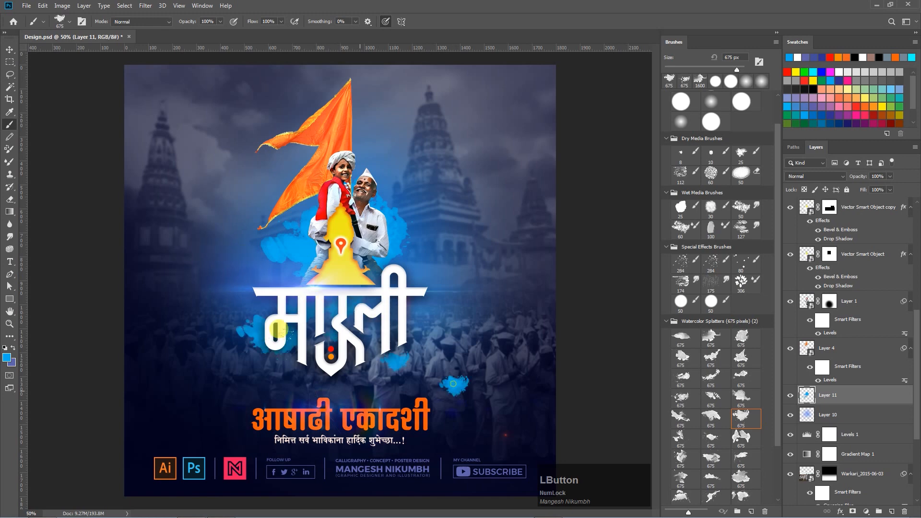
left_click(180, 269)
- Blur the bright blue splatters into a soft glow with a strong Gaussian Blur
left_click(146, 6)
mouse_move(162, 122)
left_click(103, 153)
left_click_drag(649, 382, 665, 383)
left_click(727, 256)
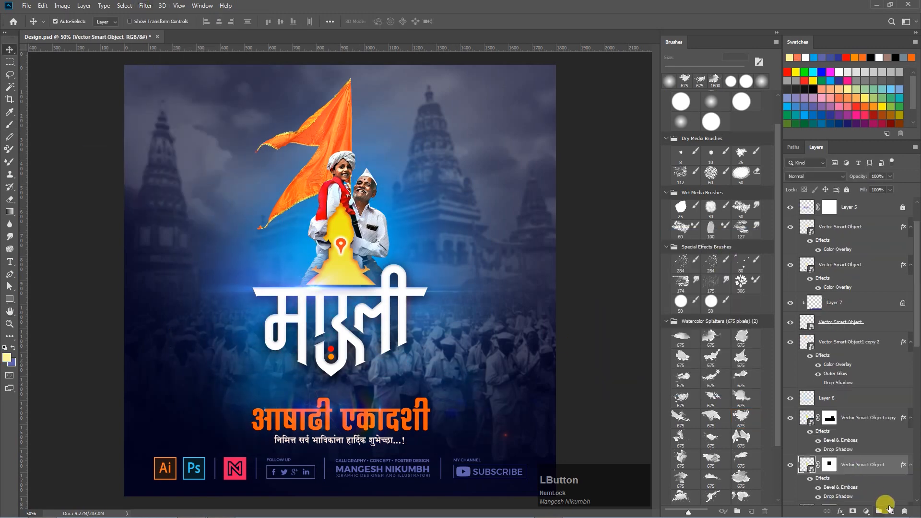
- On a new layer above the lower Vector Smart Object, dab pale yellow light at the figures' base with an 800 px soft brush
left_click(891, 511)
key("b")
mouse_move(777, 288)
left_mouse_down()
mouse_move(778, 305)
mouse_move(777, 252)
left_mouse_up()
left_click(710, 134)
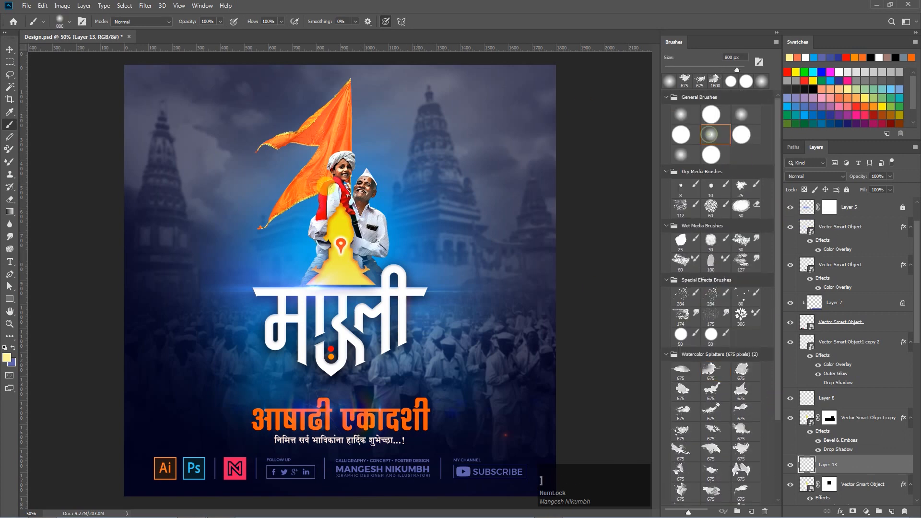
left_click(358, 280)
left_click(321, 282)
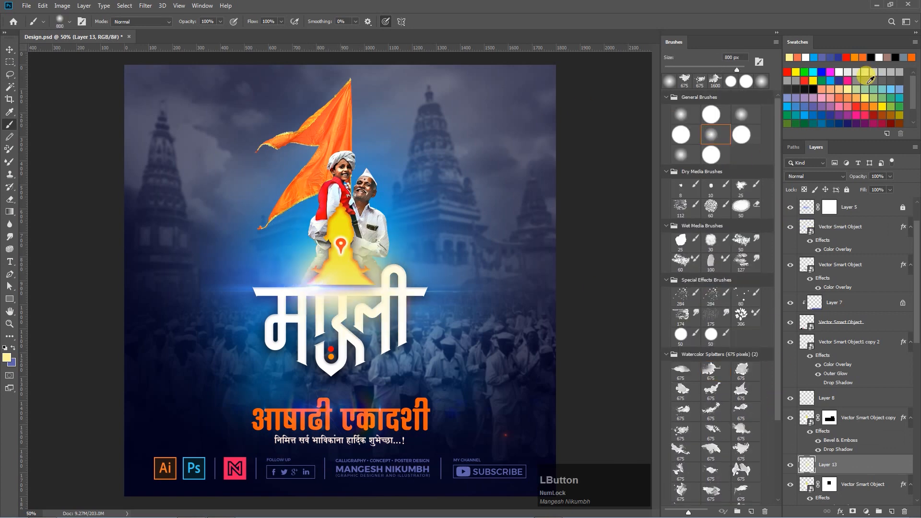
- Dab orange light with the same soft brush across the figures' base and the top of the माऊली logo
left_click(865, 105)
left_click(362, 274)
left_click(317, 281)
left_click(405, 286)
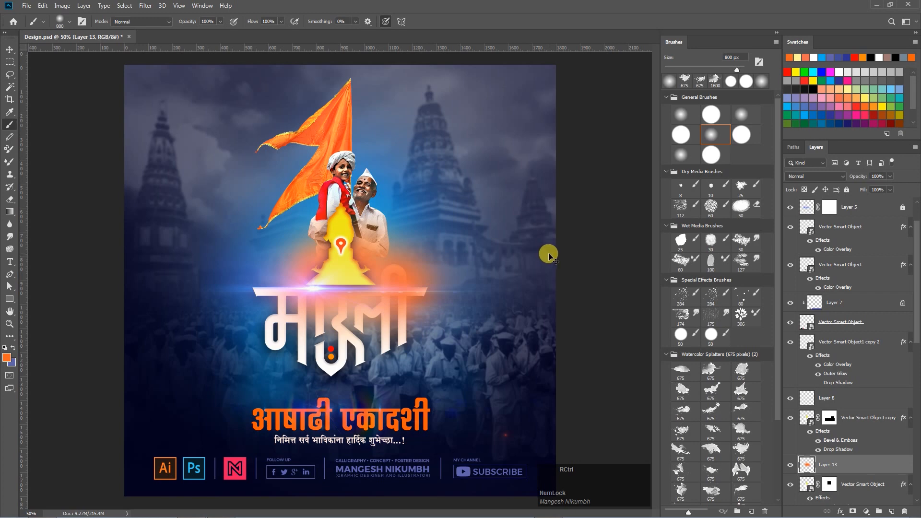
key("ctrl+u")
left_click_drag(746, 343, 724, 345)
left_click(855, 312)
- Set the blend mode of the orange light layer, Layer 13, to Color Dodge
left_click(814, 177)
left_click(817, 178)
key("Down")
key("Down")
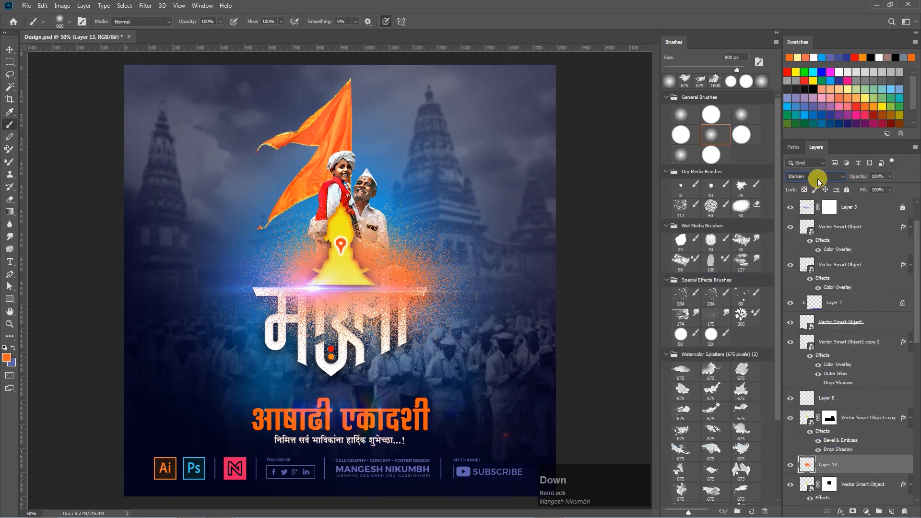
key("Down")
key("Down")
key("Down")
key("Down")
key("Down")
key("Down")
key("Down")
key("Down")
key("Up")
- Lower Layer 13's opacity to 55% and compare the poster with the layer hidden and shown
left_click(890, 176)
left_click_drag(891, 187, 870, 187)
left_click(789, 466)
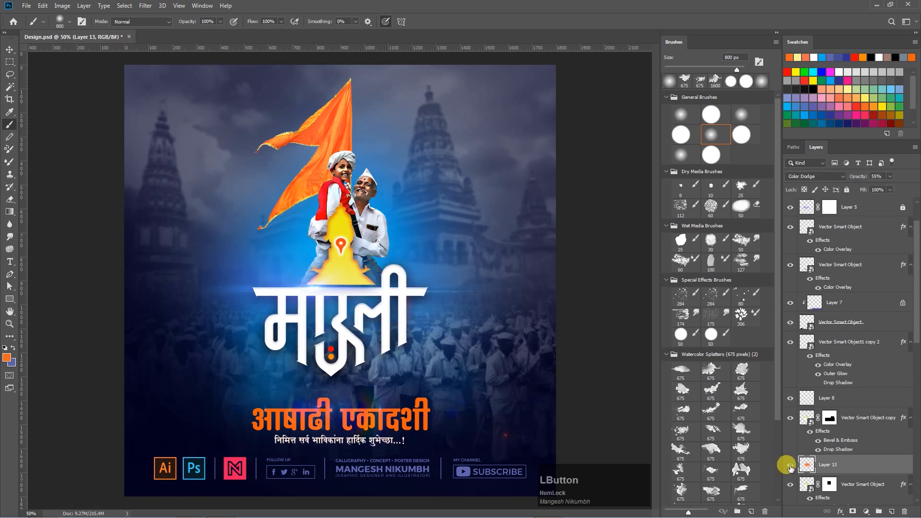
left_click(790, 466)
- Adjust the Bevel & Emboss settings on the masked Vector Smart Object copy above Layer 13
key("v")
left_click(796, 418)
double_click(867, 439)
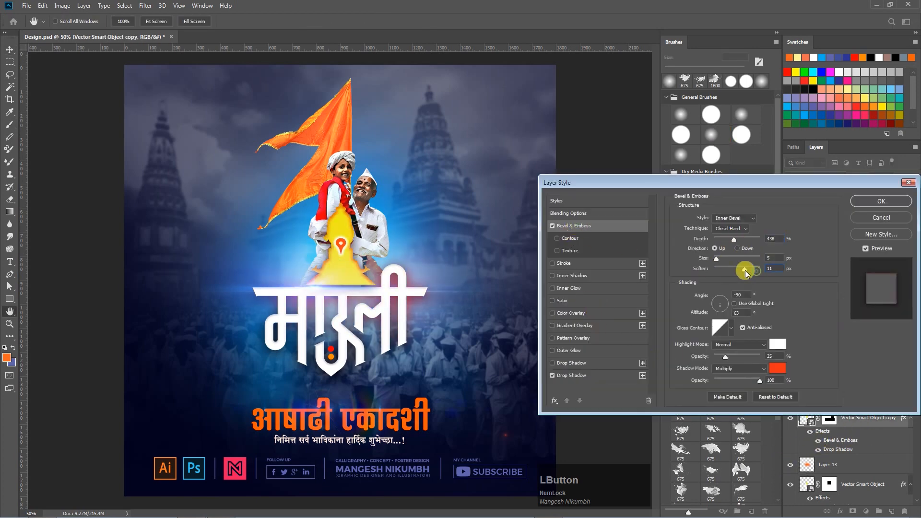
left_click_drag(723, 265, 717, 263)
- Add a brownish-orange Outer Glow to the Vector Smart Object copy, with Screen blending, 100% opacity and a size of about 120 px
left_click(566, 352)
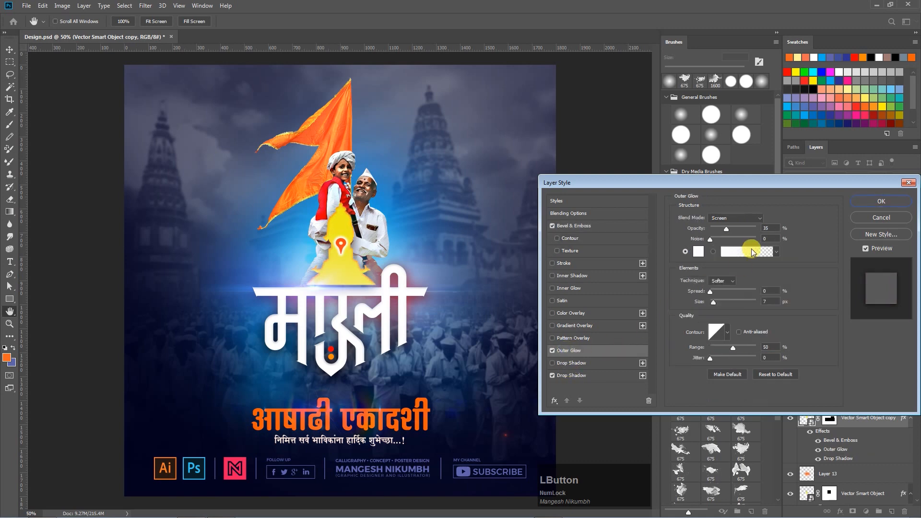
left_click_drag(746, 232, 756, 229)
left_click_drag(713, 301, 736, 302)
type("ff0000")
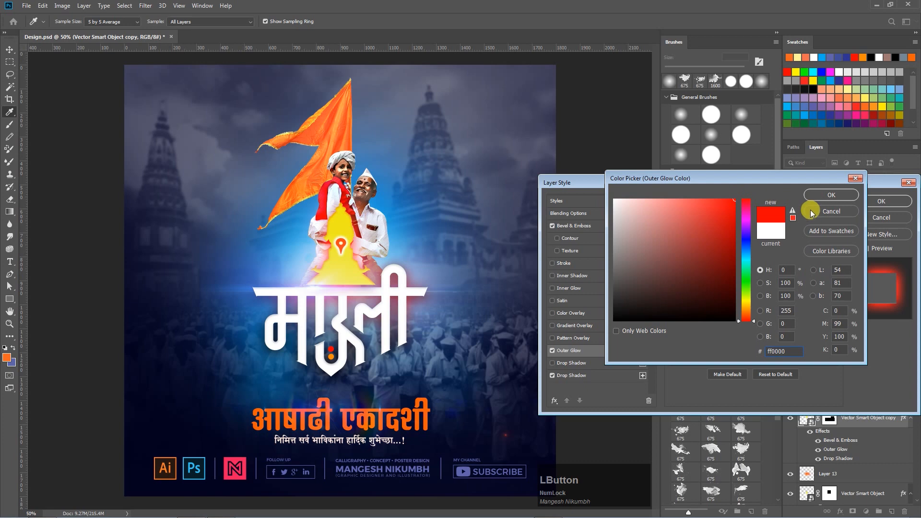
left_click(746, 312)
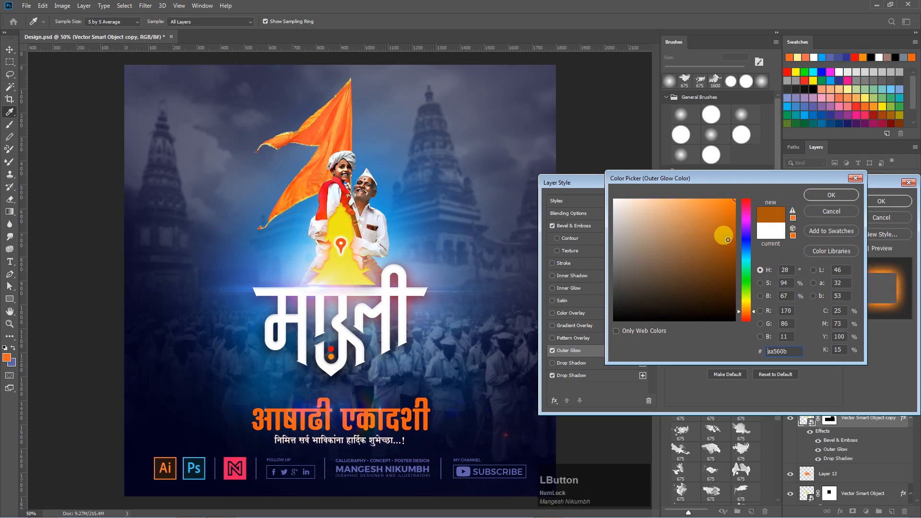
left_click(820, 197)
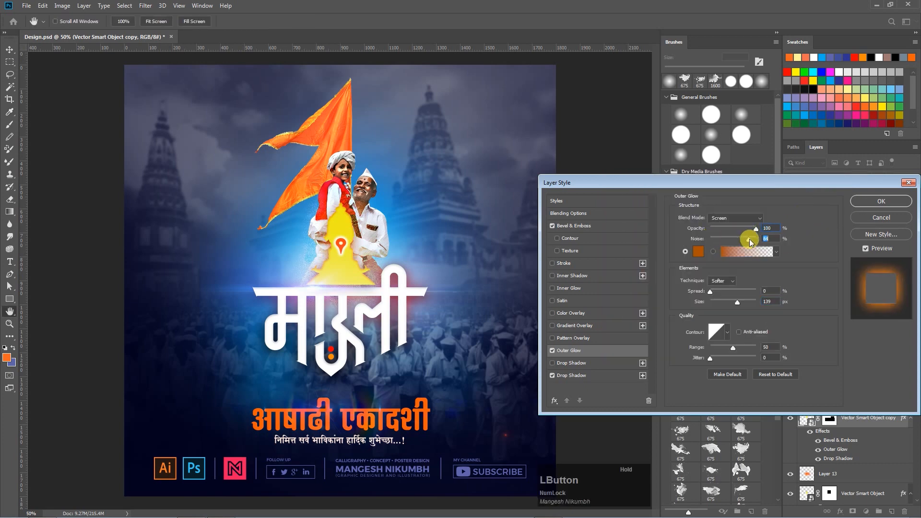
mouse_move(727, 292)
left_mouse_down()
mouse_move(707, 294)
mouse_move(737, 306)
left_mouse_up()
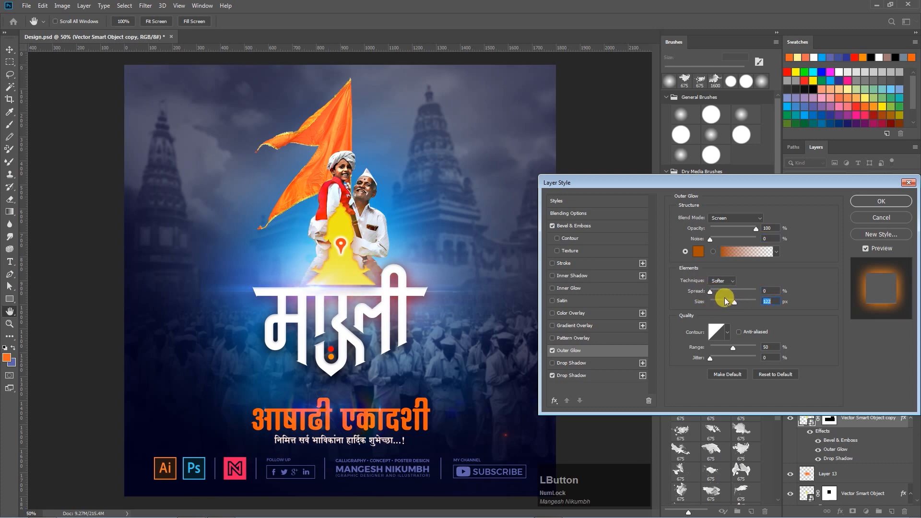
key("Return")
- Soften the orange light on Layer 13 with a Gaussian Blur
left_click(806, 473)
left_click(145, 5)
mouse_move(154, 118)
left_click(106, 148)
left_click_drag(664, 384, 641, 378)
key("Return")
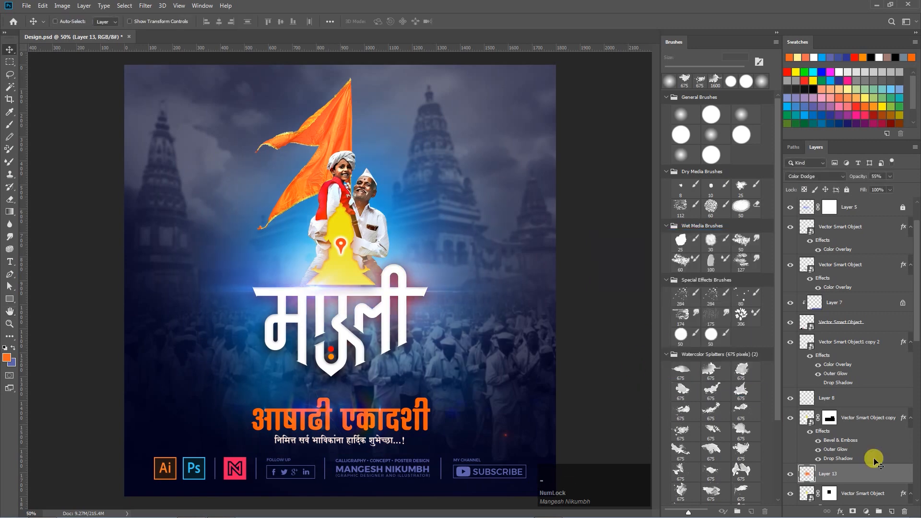
key("ctrl+minus")
scroll(892, 422, "down", 5)
left_click(812, 488)
left_click(789, 489)
left_click(790, 489)
- Add a Stroke effect to the masked Vector Smart Object below Layer 13, sampling its colour from the poster's dark lower edge
left_click_drag(457, 322, 337, 349)
double_click(876, 312)
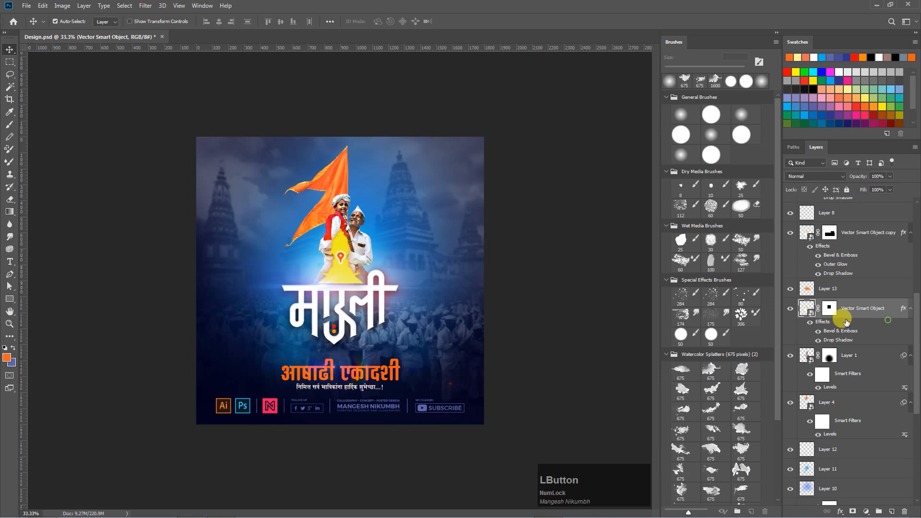
left_click(560, 263)
left_click(695, 287)
left_click_drag(672, 297, 586, 331)
key("Return")
left_click(697, 287)
left_click(477, 382)
key("Return")
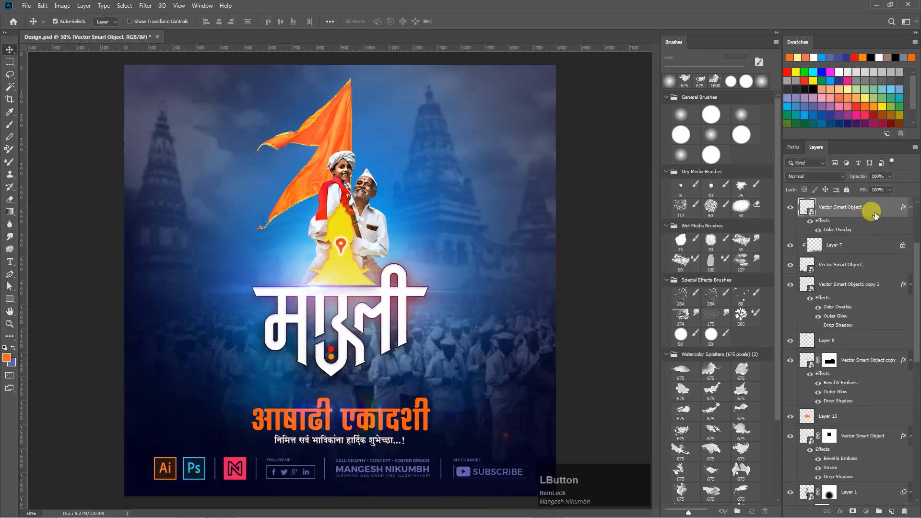
- Give the आषाढी एकादशी title an orange-yellow-orange Gradient Overlay with the middle stop recoloured to ffae00
double_click(873, 208)
left_click(574, 325)
left_click(734, 242)
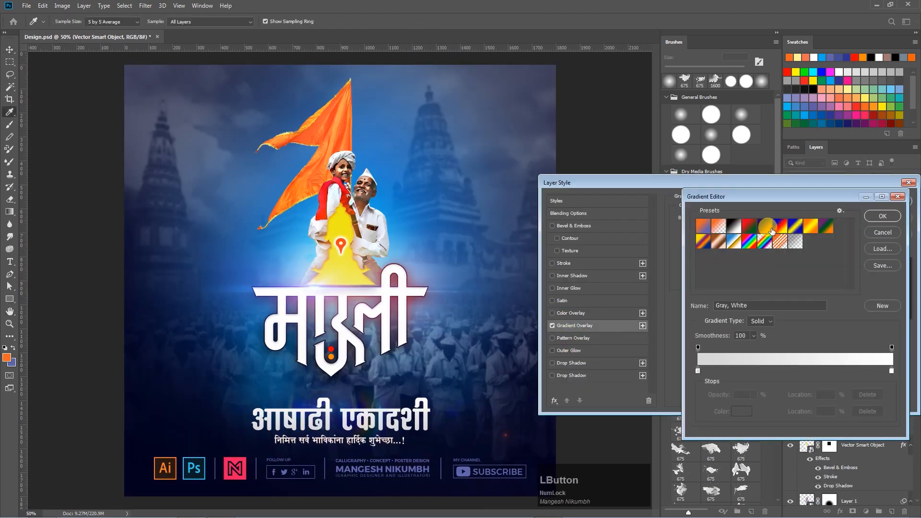
left_click(809, 227)
left_click(741, 413)
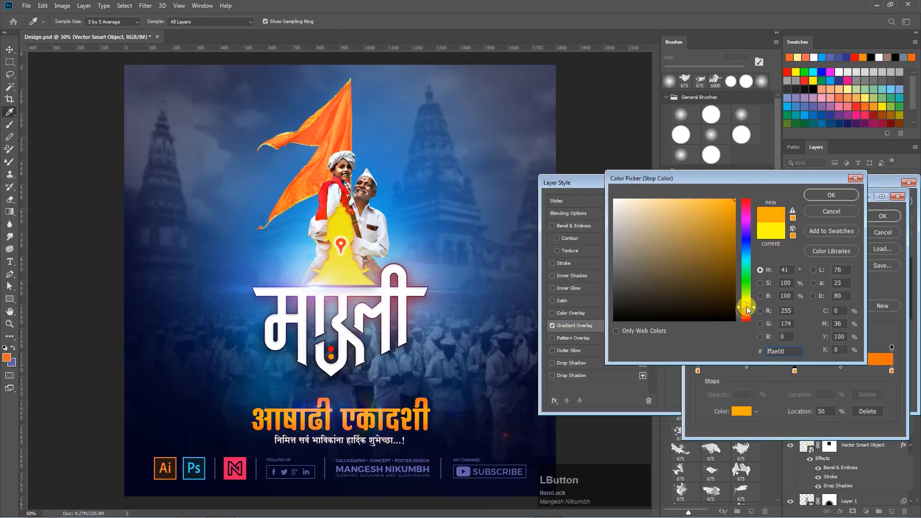
left_click(833, 194)
left_click(882, 217)
left_click(880, 202)
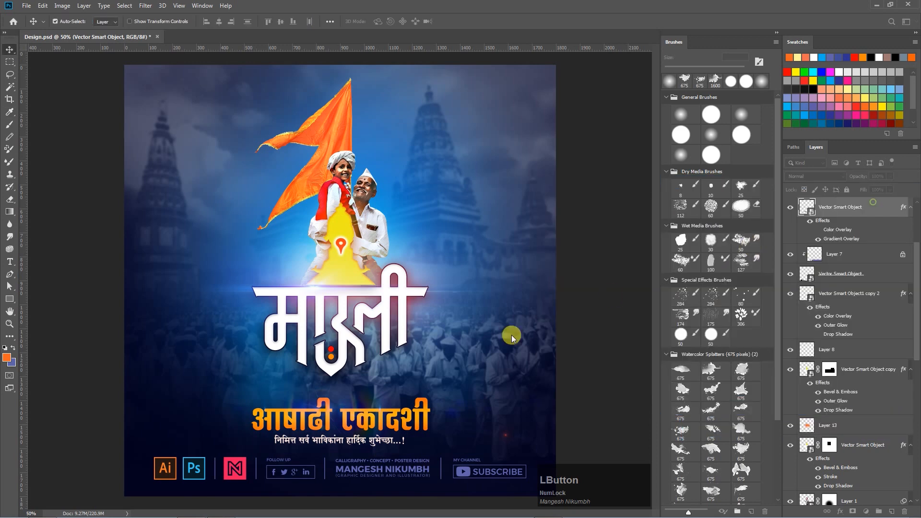
- Recolour the greeting line under the title with a Color Overlay sampled from the light blue glow beside the figures
key("ctrl+j")
double_click(862, 218)
left_click(571, 312)
left_click(766, 220)
left_click(408, 243)
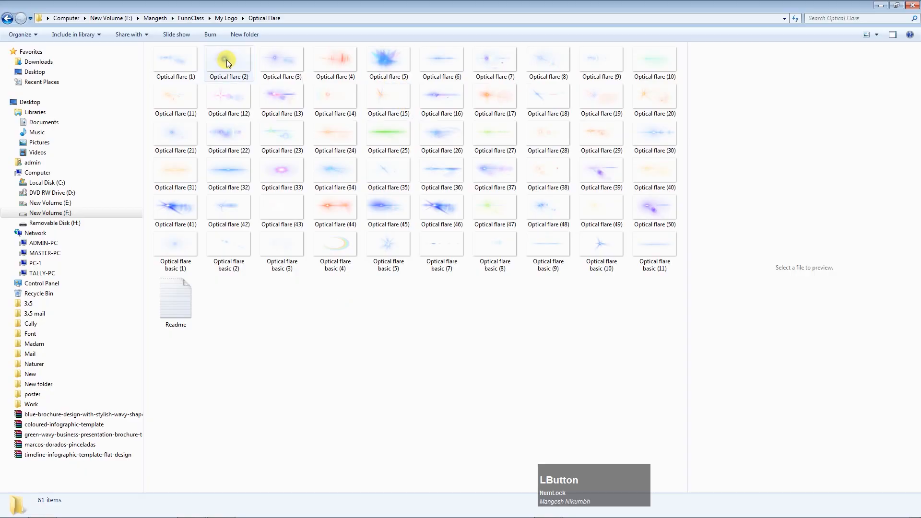
- Place the Optical flare (33) image from the Optical Flare folder above Layer 4, centred behind the boy's head
left_click(646, 204)
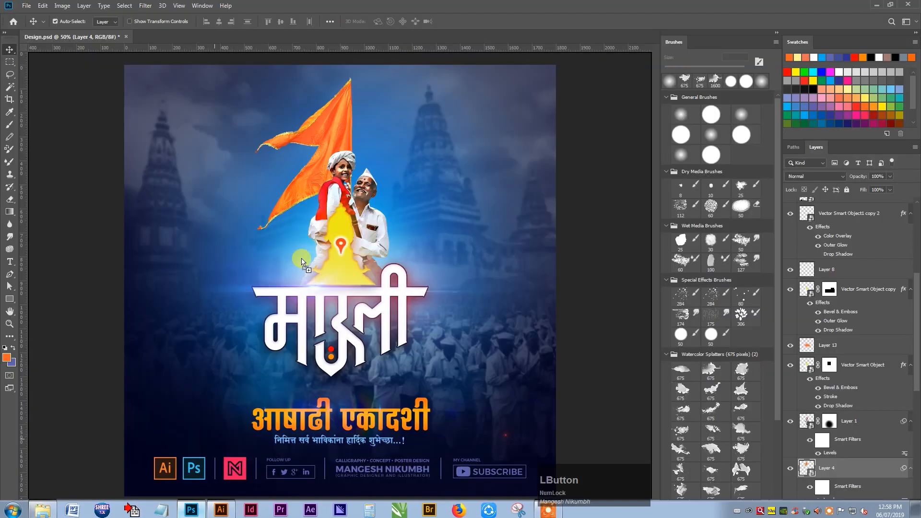
left_click_drag(302, 262, 304, 263)
left_click_drag(324, 277, 307, 145)
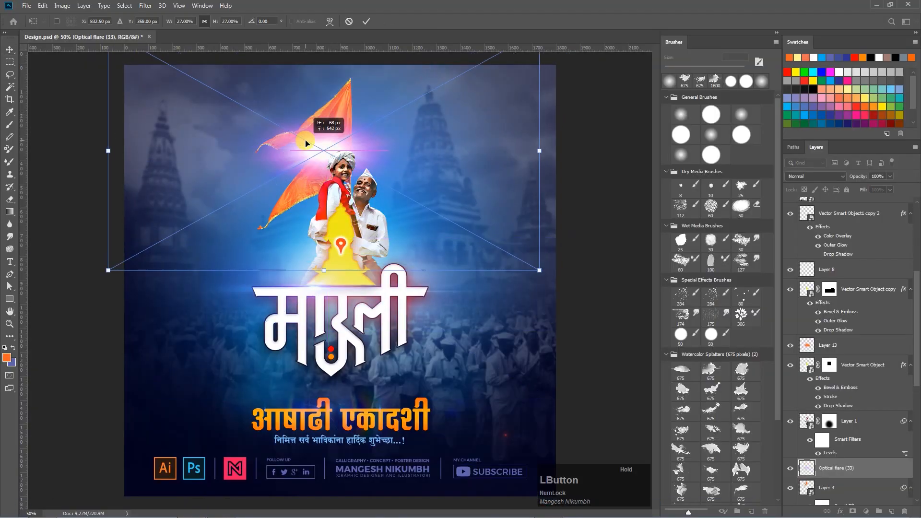
key("Return")
- Try out different blend modes on the optical flare layer
left_click(807, 177)
left_click(799, 185)
key("Down")
key("Down")
key("Down")
key("Down")
key("Down")
key("Down")
key("Down")
key("Down")
key("Down")
key("Up")
left_click_drag(369, 159, 381, 177)
left_click(806, 177)
left_click(805, 178)
key("Down")
key("Down")
key("Down")
key("Down")
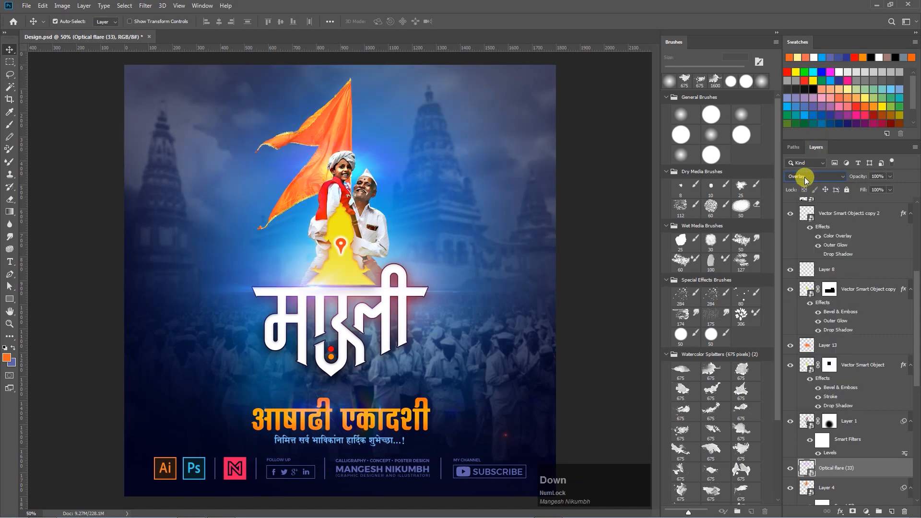
key("Down")
key("Down")
key("Down")
key("Down")
key("Down")
key("Up")
key("Up")
key("Up")
key("Up")
key("Up")
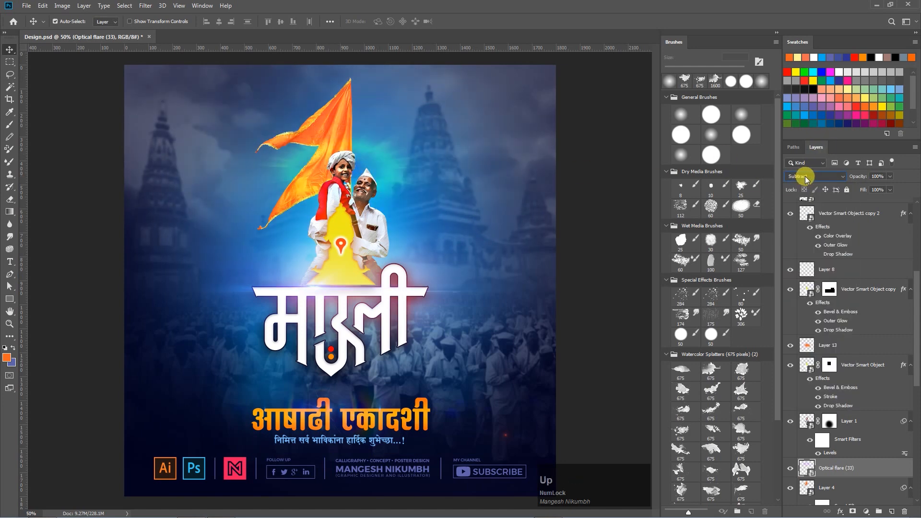
- Set the optical flare's blend mode to Screen and shift its hue with a Hue/Saturation adjustment
left_click(821, 175)
left_click(796, 255)
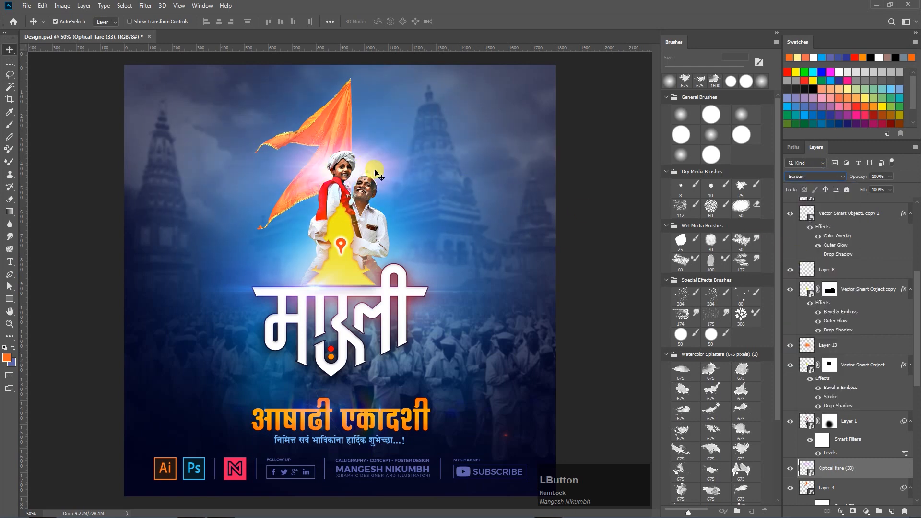
key("ctrl+u")
left_click_drag(644, 250, 696, 257)
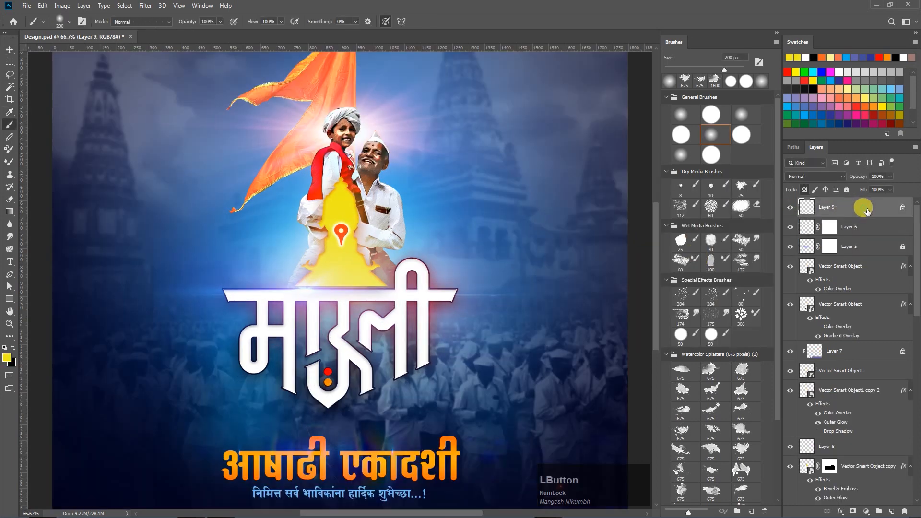
- Add a golden-yellow Outer Glow at 100% opacity to Layer 9, the top layer
double_click(865, 205)
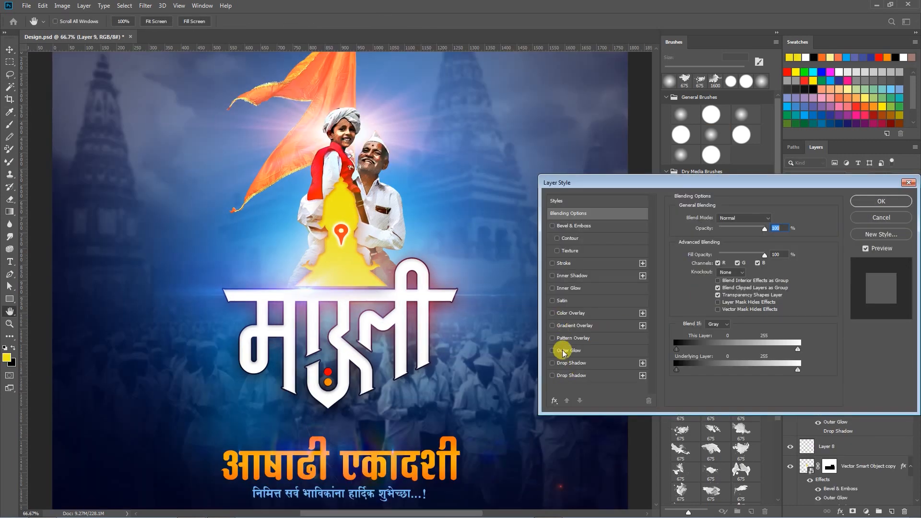
left_click(563, 351)
left_click_drag(713, 302, 722, 301)
left_click(698, 251)
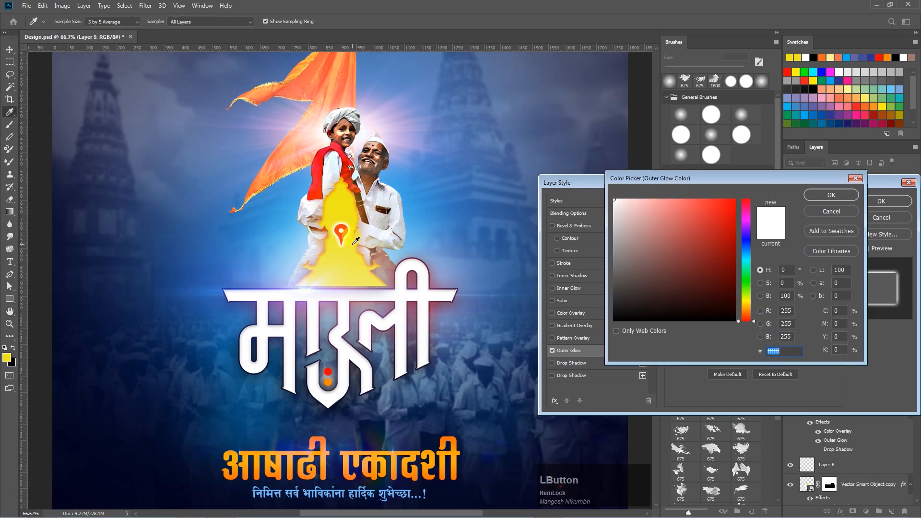
left_click(341, 206)
left_click(735, 199)
left_click(748, 304)
key("Return")
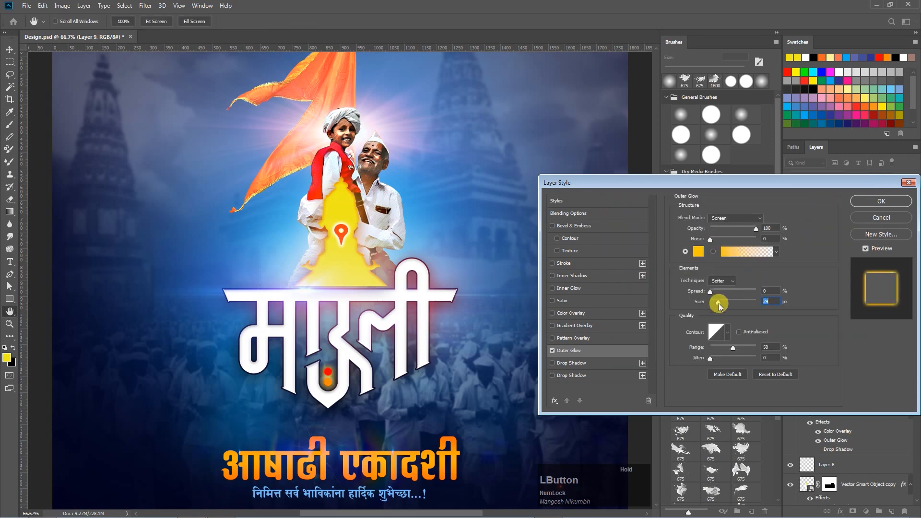
- Add Bevel & Emboss and a Drop Shadow to Layer 9, choosing the shadow colour
left_click(579, 230)
left_click(569, 375)
left_click(763, 224)
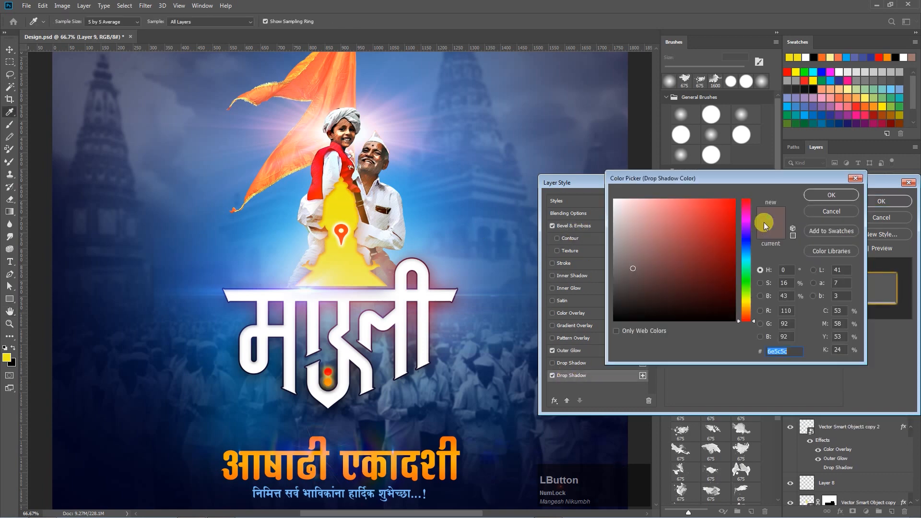
left_click(826, 193)
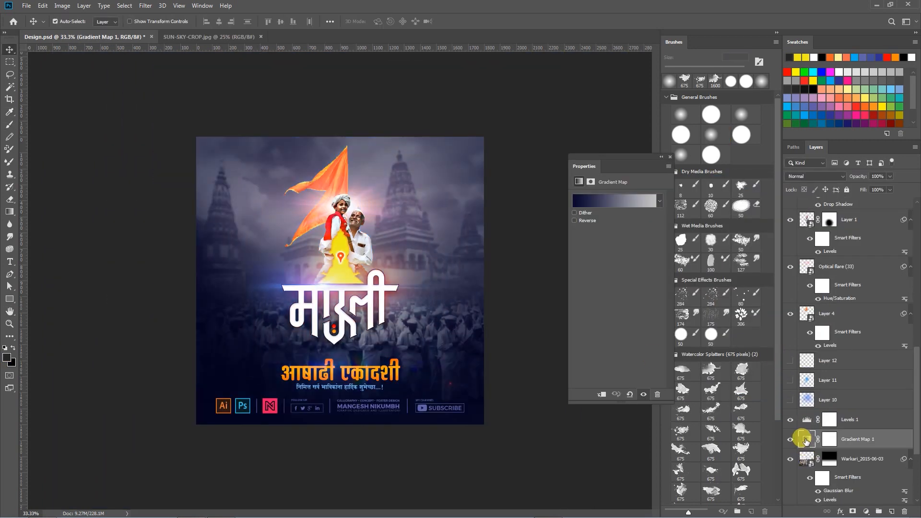
- Open the gradient of Gradient Map 1 for editing and apply the violet-to-orange preset
double_click(805, 440)
left_click(697, 371)
left_click(740, 411)
left_click(854, 177)
left_click(761, 229)
left_click(740, 411)
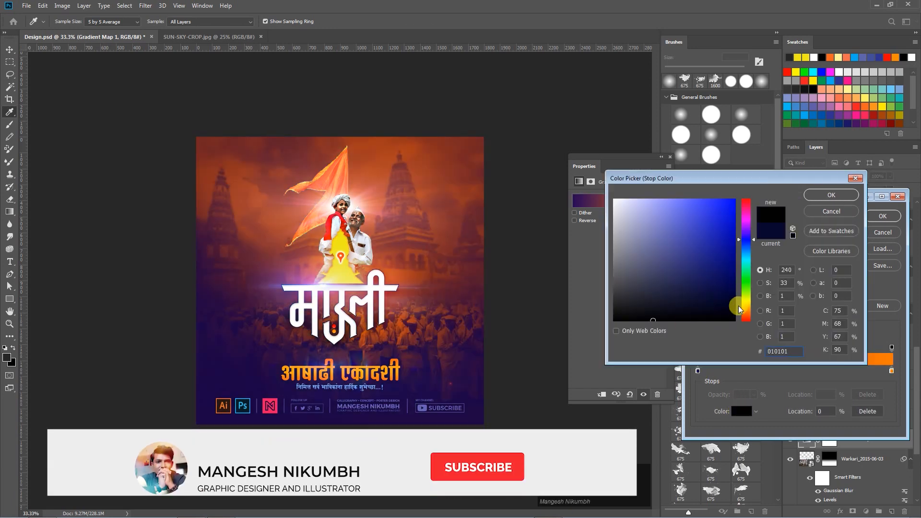
key("Escape")
- Recolour the gradient map's start stop to near-black and its end stop to neutral grey
double_click(698, 371)
left_click(674, 311)
left_click(632, 306)
key("Return")
double_click(891, 370)
left_click(622, 276)
left_click(624, 252)
key("Return")
- Set the gradient map's start stop to a dark navy of about 0c131e
left_click(697, 371)
left_click(743, 411)
left_click(683, 321)
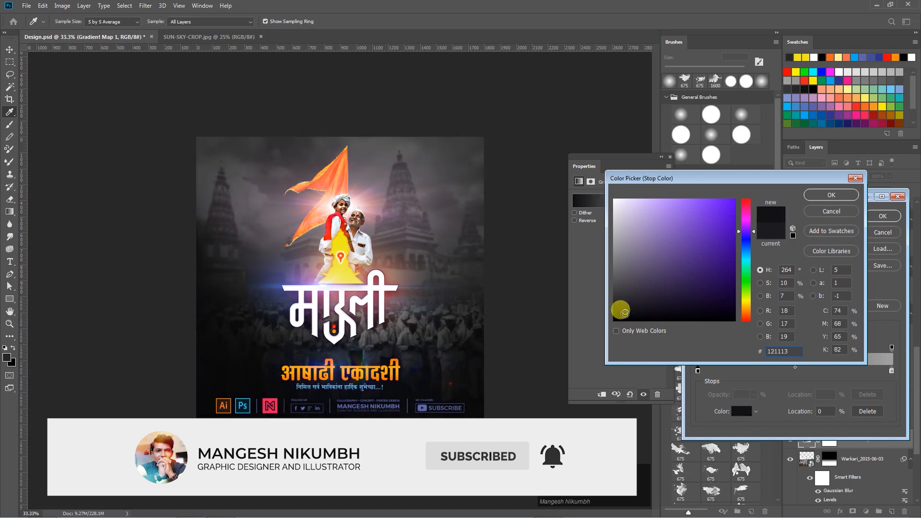
left_click(746, 247)
left_click(668, 308)
left_click(687, 297)
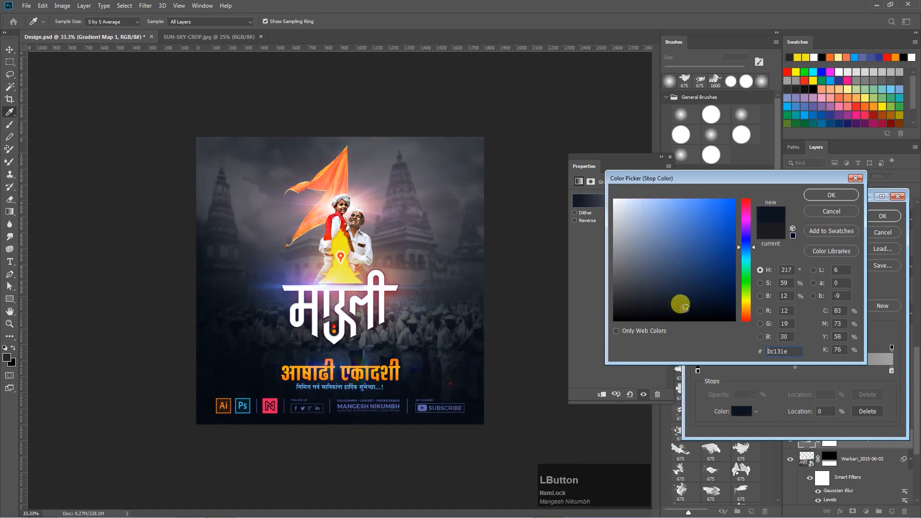
key("Return")
- Set the gradient map's end stop to a light bluish grey and accept the edited gradient
double_click(891, 371)
left_click(746, 249)
left_click_drag(628, 249, 644, 233)
key("Return")
key("Return")
key("v")
left_click(661, 156)
- Set the blend mode of Gradient Map 1 to Color
left_click(816, 176)
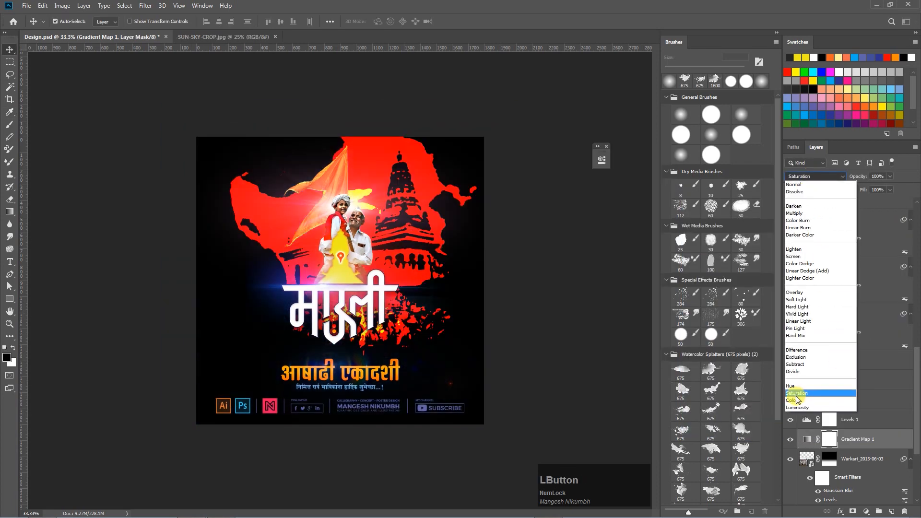
left_click(788, 402)
left_click(796, 399)
- Turn the Layer 10 glow reddish with Hue/Saturation, setting Hue to +145 and Saturation to +33
key("ctrl+u")
left_click_drag(744, 345, 789, 347)
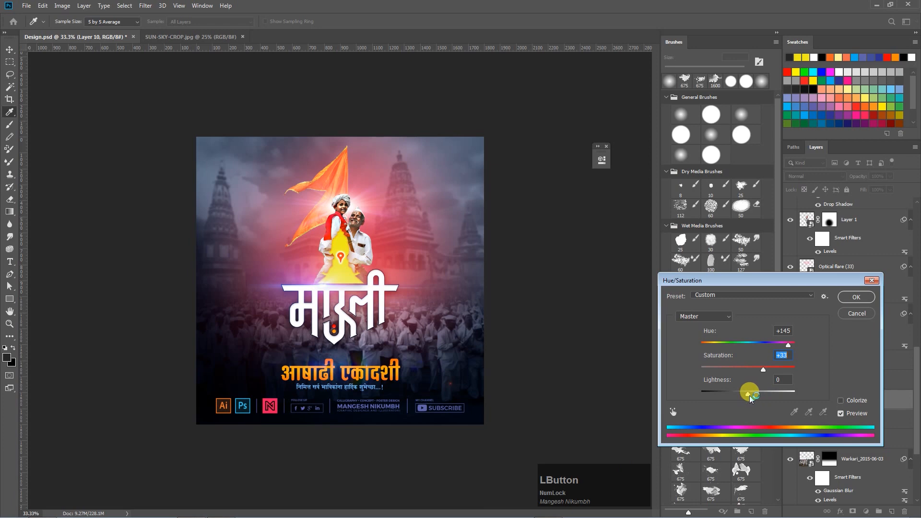
key("Return")
- Turn the Layer 11 glow warm yellow with Hue/Saturation, adjusting its hue, saturation and lightness
left_click(818, 380)
key("ctrl+u")
left_click_drag(747, 346, 779, 368)
left_click_drag(748, 393, 777, 392)
left_click_drag(714, 344, 711, 344)
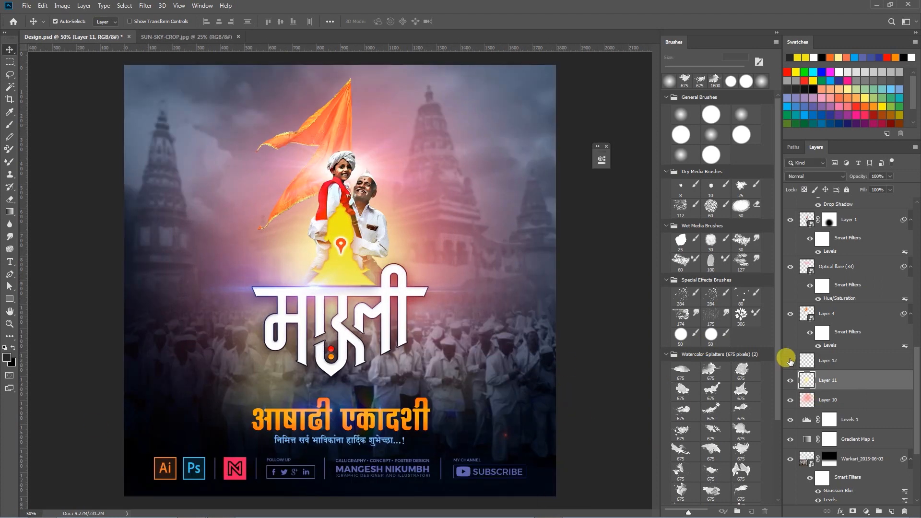
left_click(789, 360)
left_click(796, 421)
left_click(709, 304)
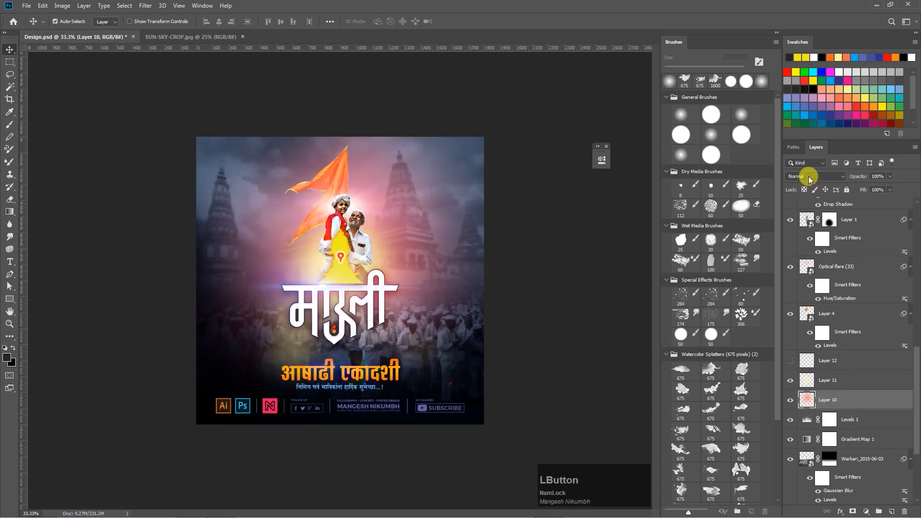
- Set the blend mode of the Layer 10 glow to Color
left_click(808, 176)
key("Down")
key("Down")
key("Down")
key("Down")
key("Down")
key("Down")
key("Down")
key("Down")
key("Down")
key("Down")
key("Down")
key("Down")
key("Down")
key("Down")
key("Down")
key("Down")
key("Down")
key("Down")
key("Up")
key("Down")
key("Down")
key("Down")
key("Down")
key("Down")
key("Down")
key("Down")
key("Up")
key("Up")
key("Down")
key("Down")
key("Down")
key("space")
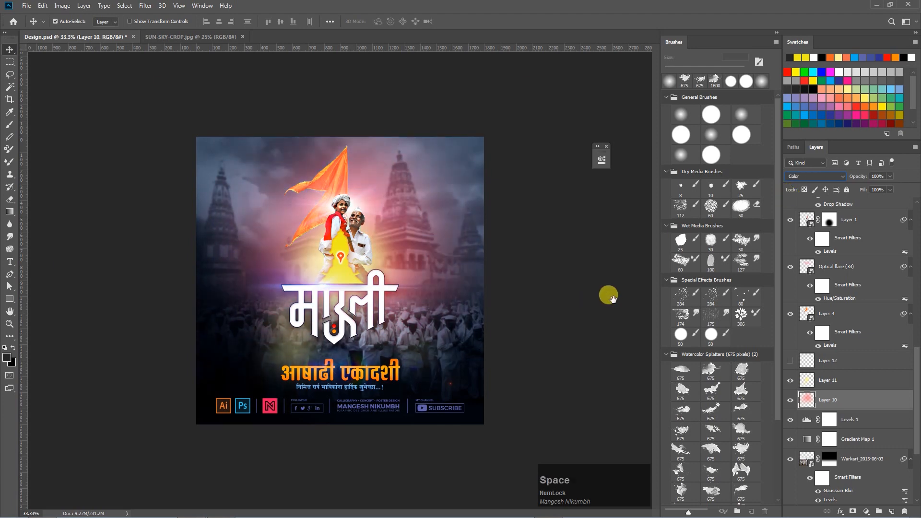
- Recolor the temple silhouette above the logo dark navy blue through its Color Overlay
left_click(391, 288)
double_click(863, 233)
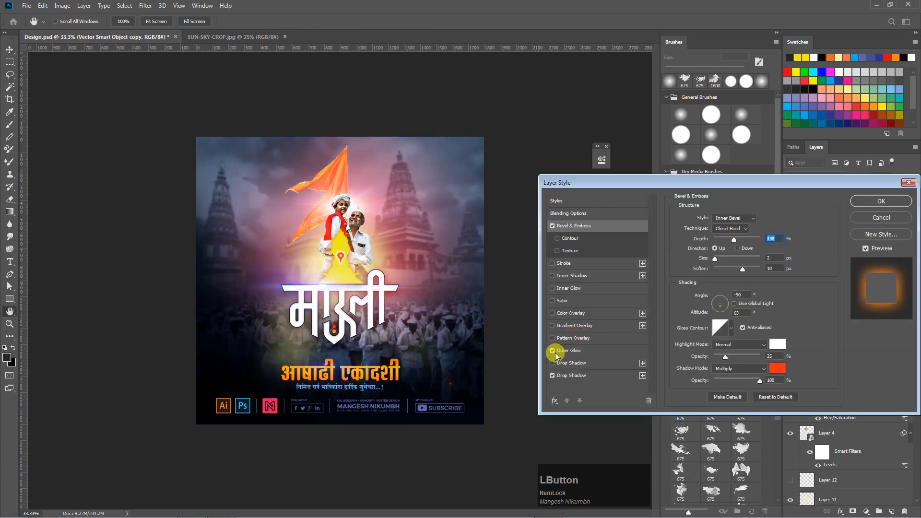
left_click(568, 313)
left_click(777, 218)
mouse_move(731, 254)
left_mouse_down()
mouse_move(728, 304)
mouse_move(736, 296)
left_mouse_up()
left_click_drag(746, 251, 747, 245)
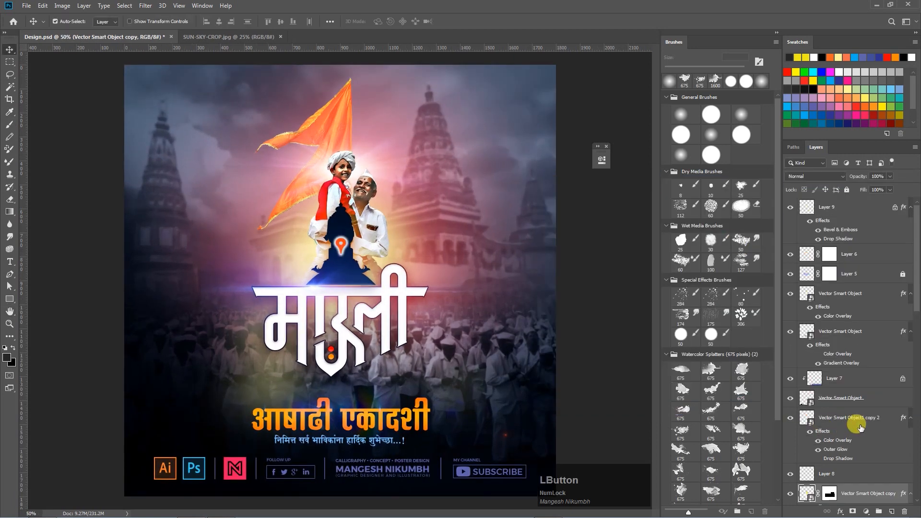
- Change the tilak symbol on the temple silhouette to an orange Color Overlay and turn off its Outer Glow
left_click(571, 312)
left_click(760, 222)
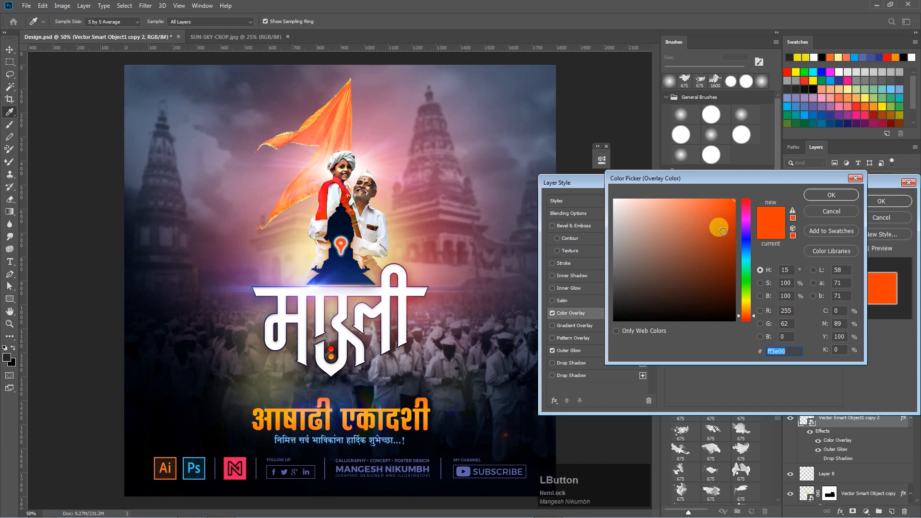
left_click(814, 200)
left_click(769, 220)
left_click(746, 312)
left_click(819, 199)
left_click(881, 201)
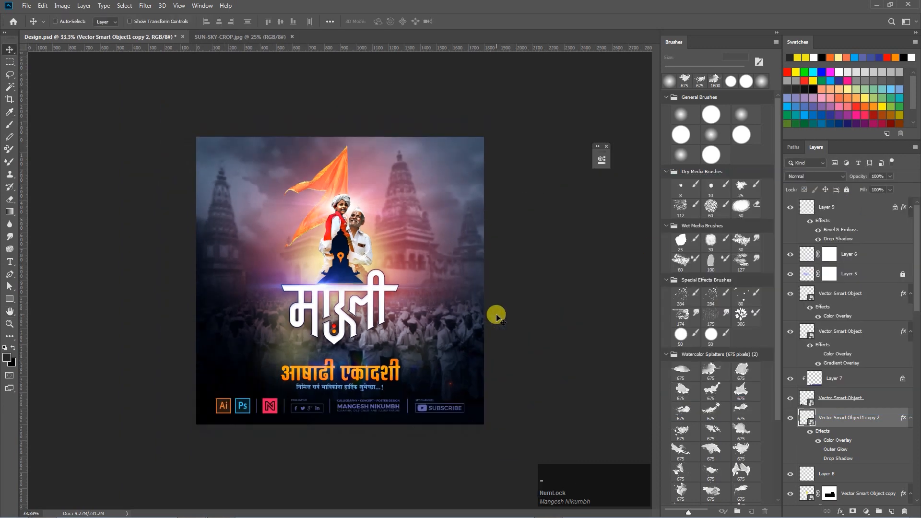
- Try muted tones sampled from the poster as fills for the Layer 7 footer text
key("ctrl+KP_0")
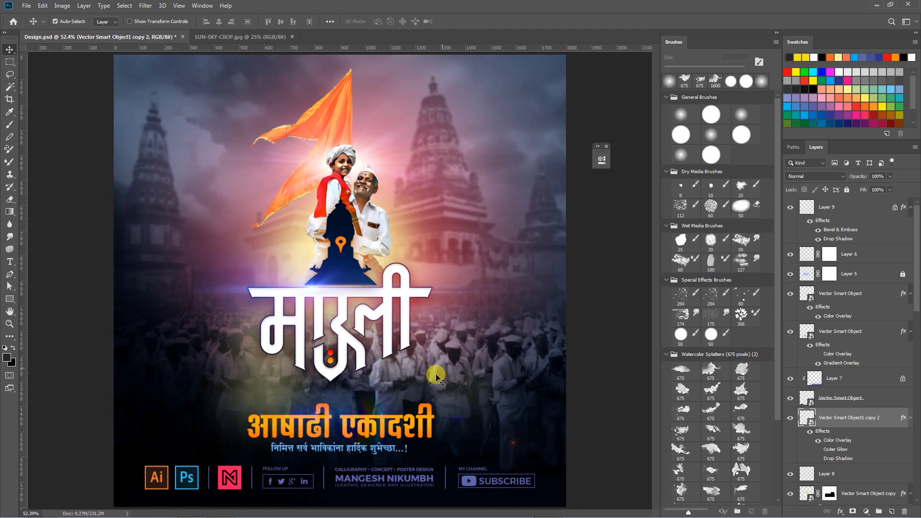
left_click(399, 480)
key("i")
left_click(401, 236)
key("alt+BackSpace")
key("alt+BackSpace")
left_click(512, 360)
key("alt+BackSpace")
key("f")
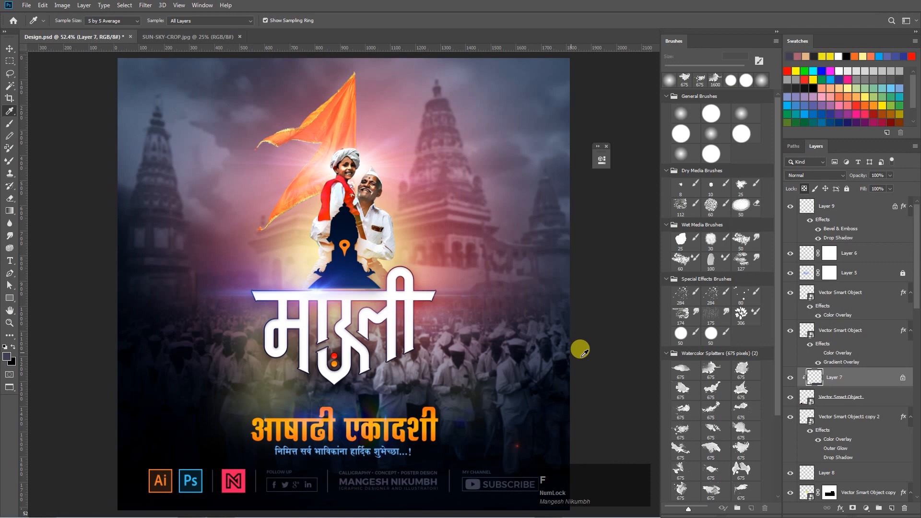
left_click_drag(481, 358, 404, 362)
left_click(365, 152)
key("alt+BackSpace")
left_click(471, 257)
key("alt+BackSpace")
key("v")
- Turn off the temple silhouette's Drop Shadow and make its Outer Glow light orange with 27% spread and a larger size
scroll(830, 335, "down", 3)
double_click(835, 342)
left_click(555, 375)
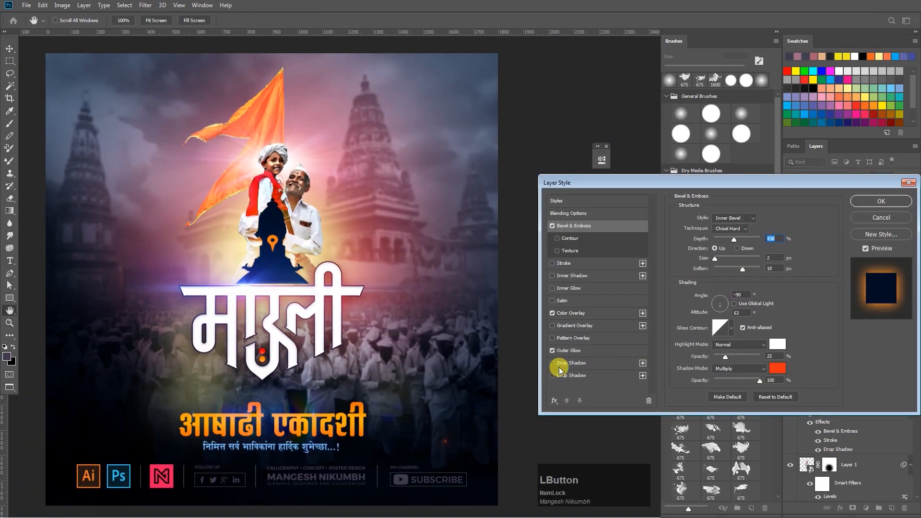
left_click(570, 350)
left_click_drag(713, 293, 738, 293)
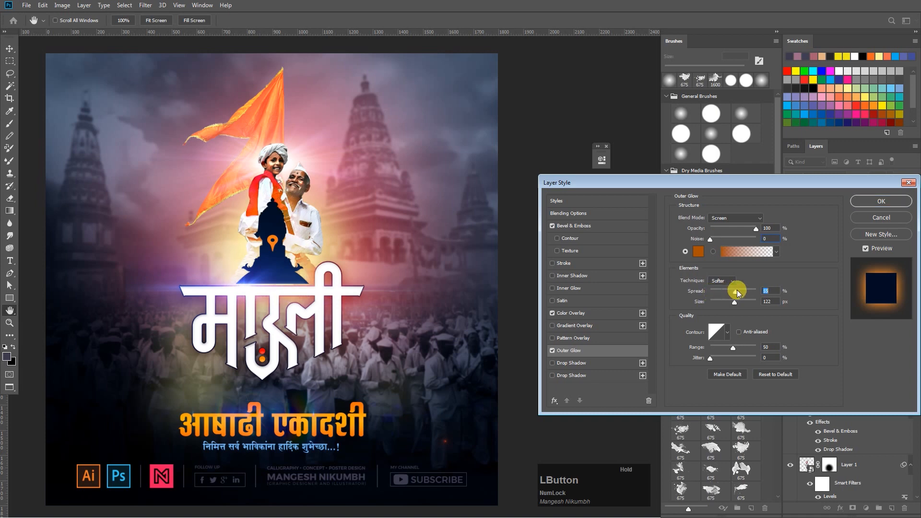
left_click(698, 252)
mouse_move(748, 303)
left_mouse_down()
mouse_move(723, 301)
mouse_move(751, 303)
left_mouse_up()
left_click(817, 197)
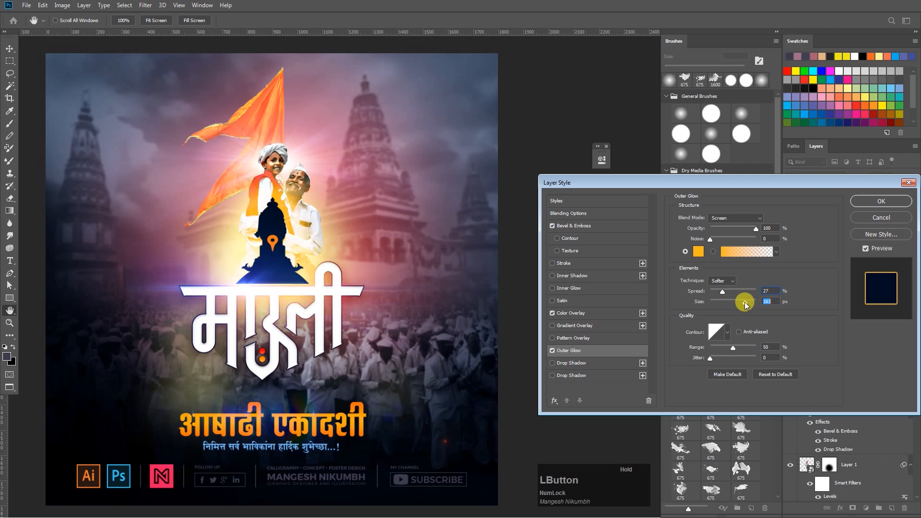
left_click(863, 201)
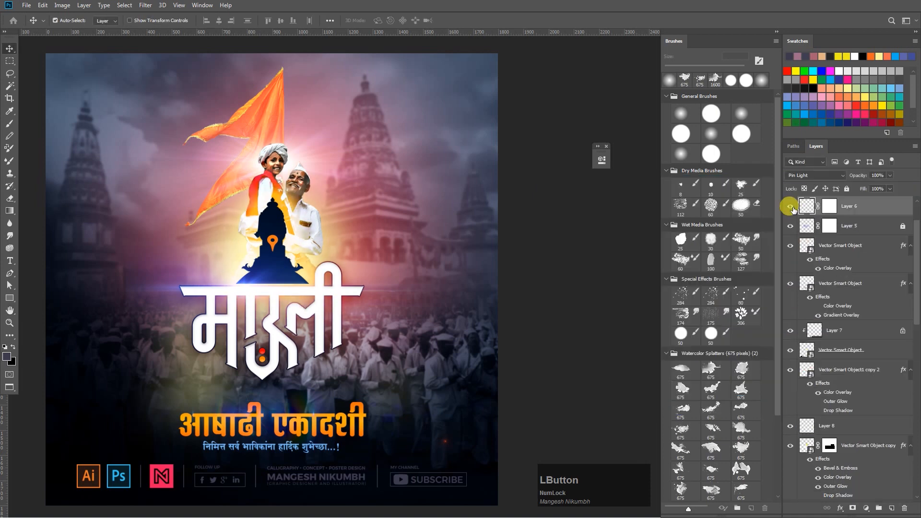
- Set the blend mode of Layer 6 to Divide
left_click(810, 175)
left_click(804, 245)
key("Down")
key("Down")
key("Down")
key("Down")
key("Down")
key("Down")
key("Down")
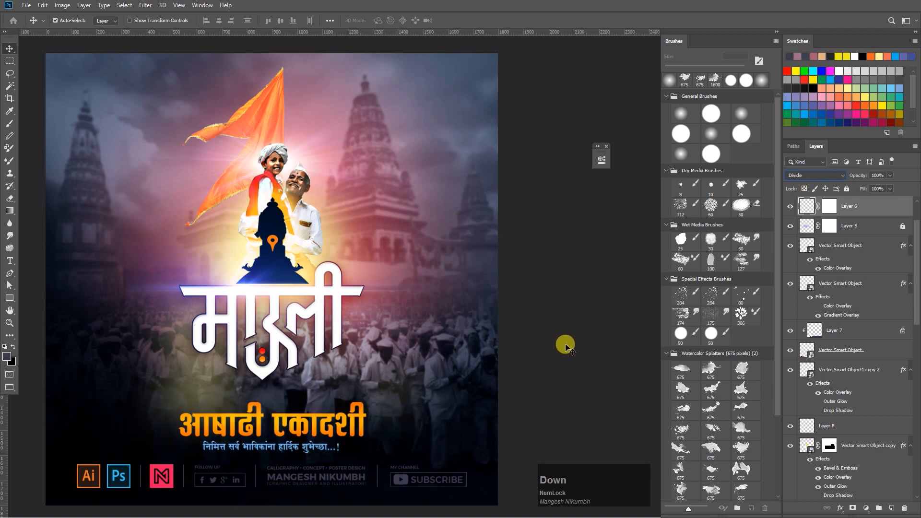
- Shift the Layer 10 glow to orange with Hue/Saturation, using Hue +32, Saturation +80 and a reduced lightness
key("ctrl+u")
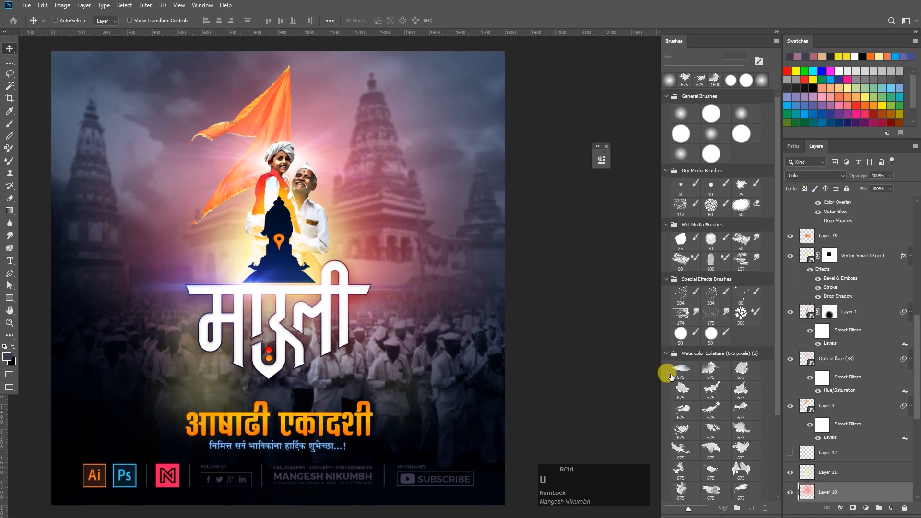
mouse_move(747, 343)
left_mouse_down()
mouse_move(706, 344)
mouse_move(765, 346)
left_mouse_up()
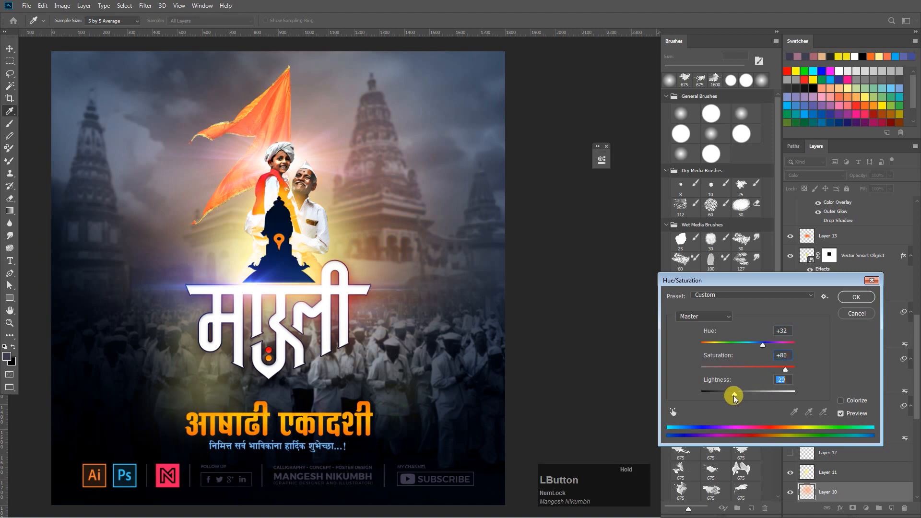
left_click_drag(710, 398, 738, 397)
key("Return")
- Set the माऊली lettering's Drop Shadow to distance 4 px, spread 20% and size 57 px, with a dark violet color
double_click(863, 280)
left_click(573, 377)
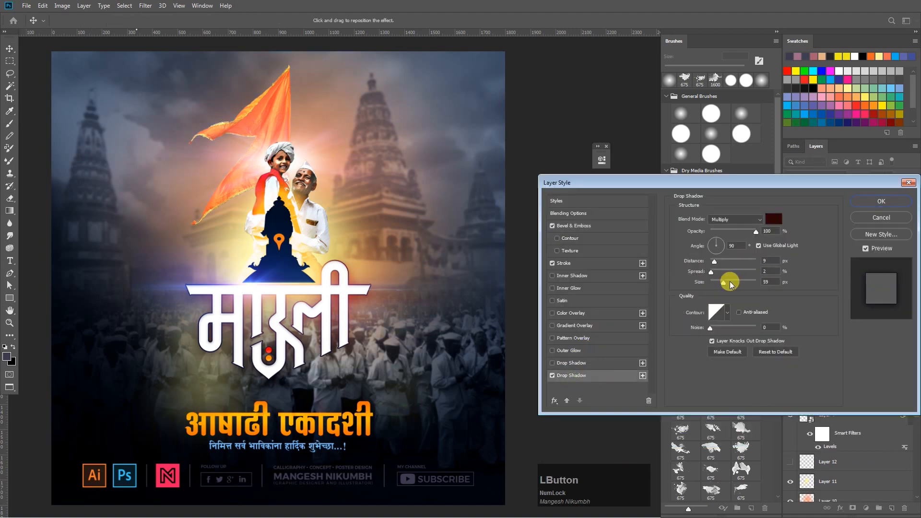
left_click_drag(718, 264, 724, 284)
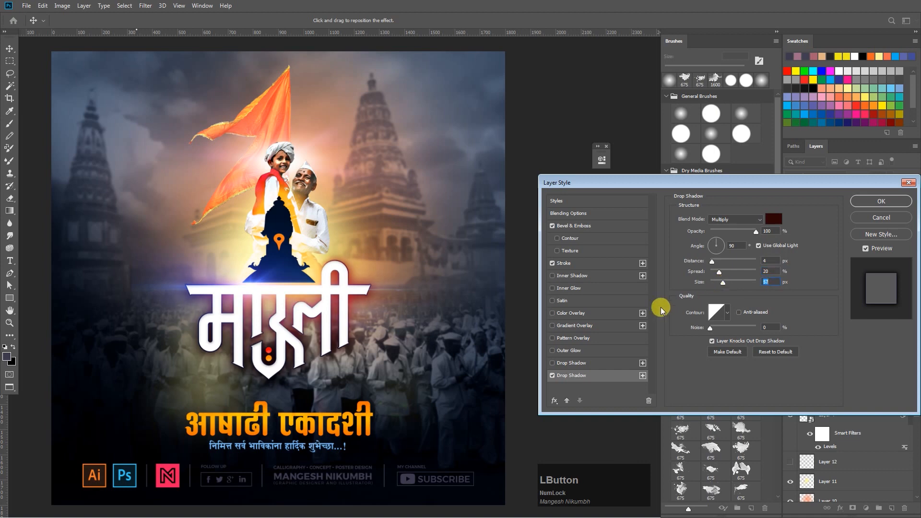
left_click(773, 219)
left_click(730, 324)
left_click_drag(752, 283, 746, 230)
left_click(736, 298)
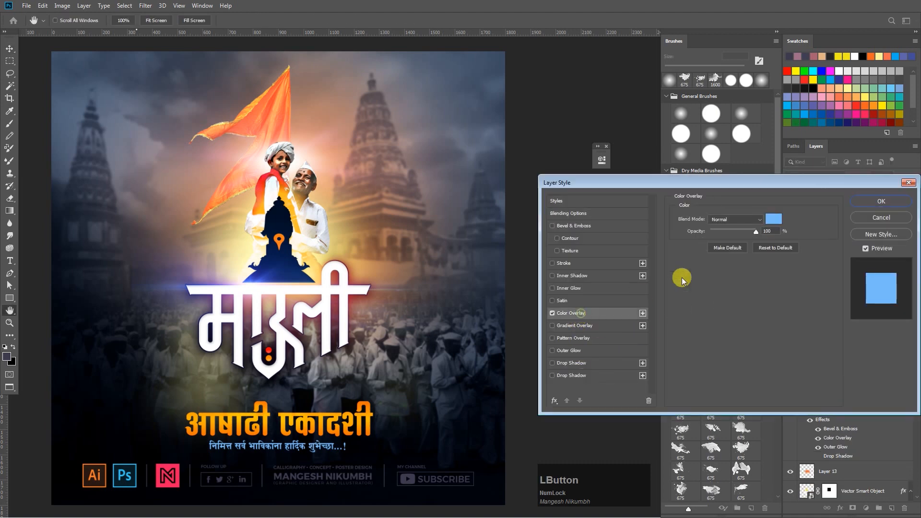
- Change the tagline's Color Overlay under the आषाढी एकादशी title to a muted grey sampled from the poster
left_click(771, 216)
left_click_drag(291, 199, 454, 334)
key("Return")
key("Return")
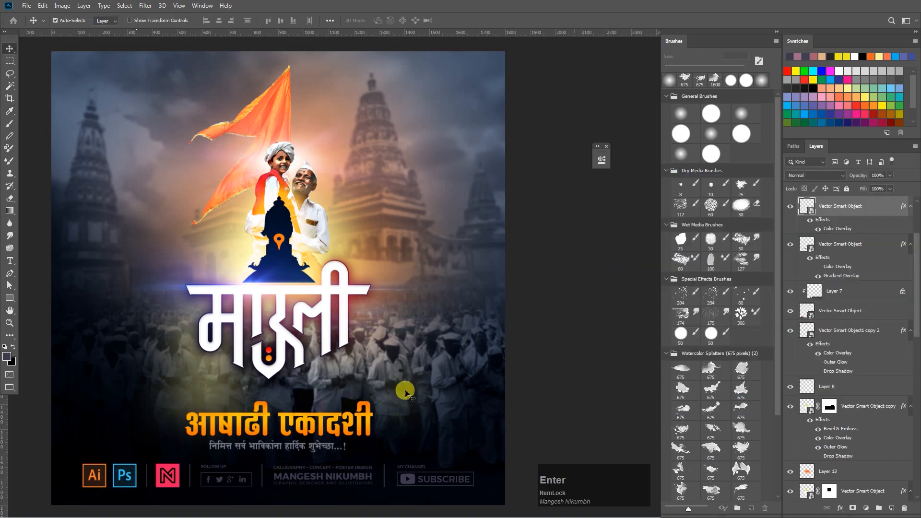
- Refill the Layer 7 footer text with a muted bluish grey and save the document
left_click(811, 280)
key("i")
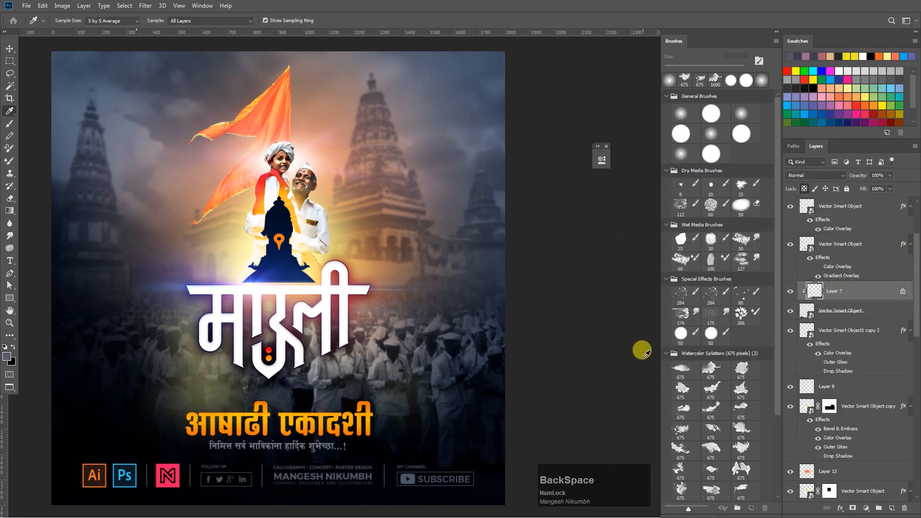
key("ctrl+s")
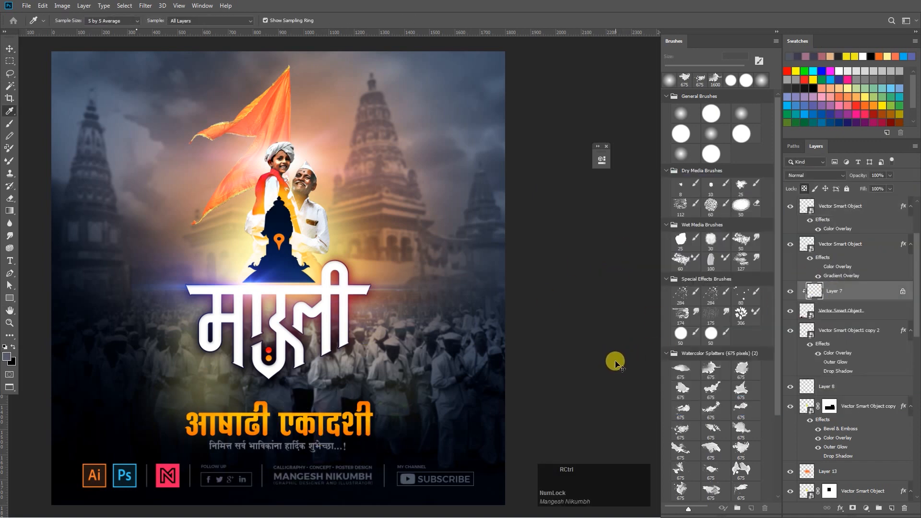
- Load the माऊली logo outline as a selection, add a new layer above it, and sample the title's orange as foreground color
left_click(806, 455, "ctrl")
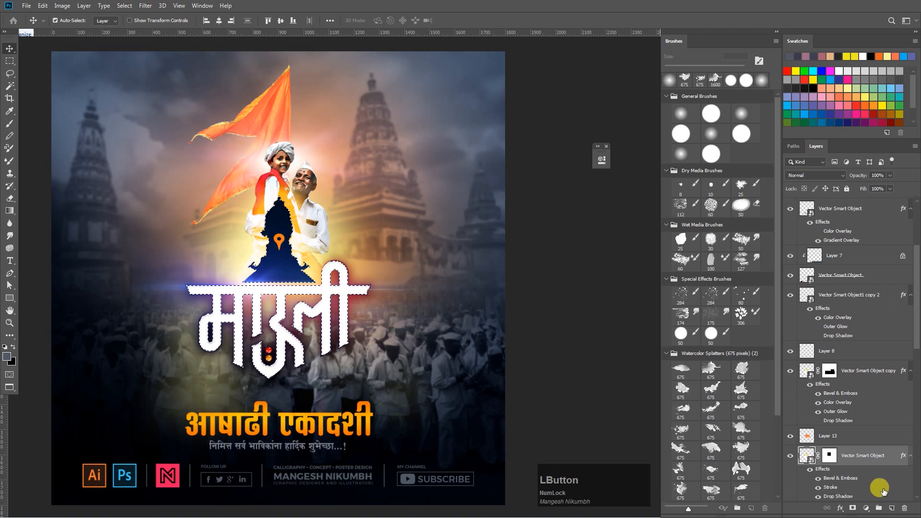
left_click(890, 507)
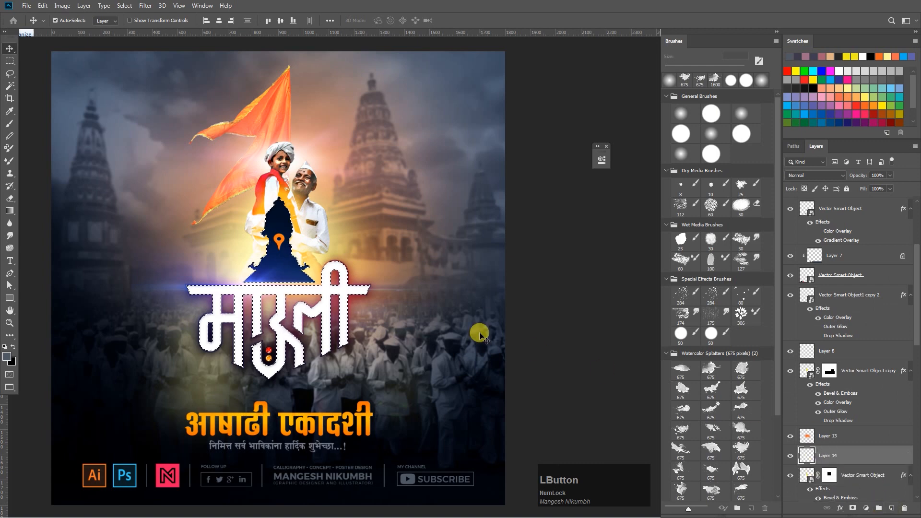
key("i")
left_click(320, 421)
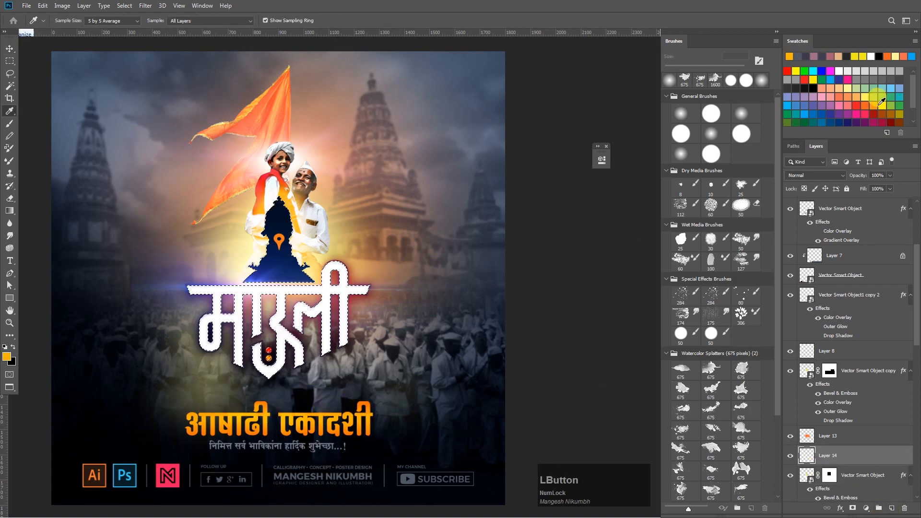
left_click(7, 355)
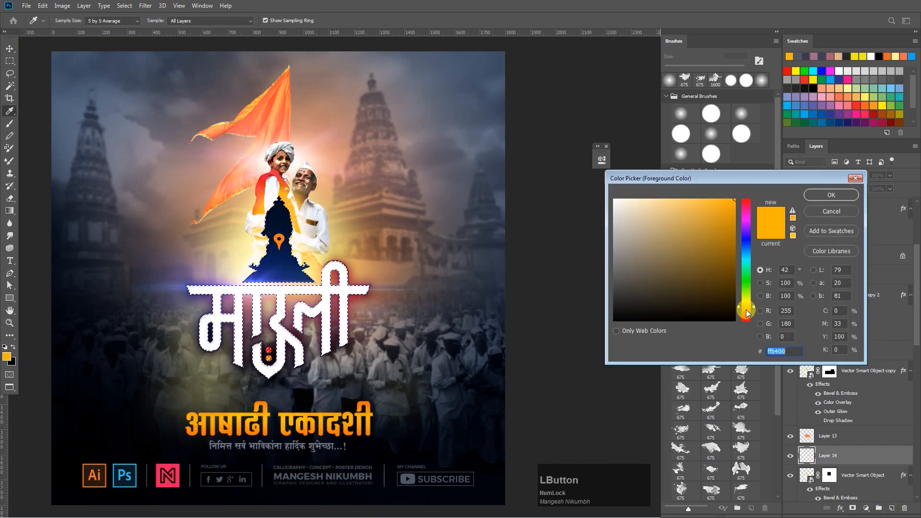
key("Return")
- Fade an orange-to-transparent gradient upward from the base of the माऊली lettering on the new layer, and deselect
key("g")
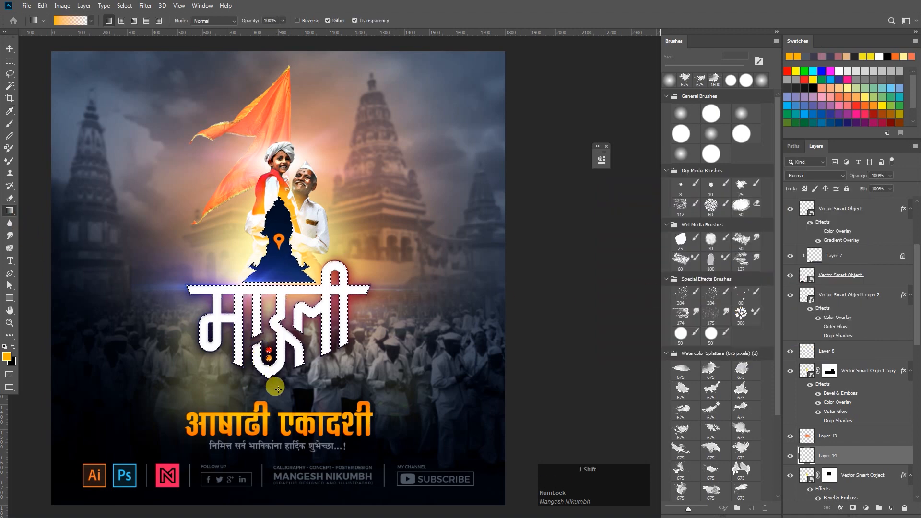
left_click_drag(277, 305, 277, 307)
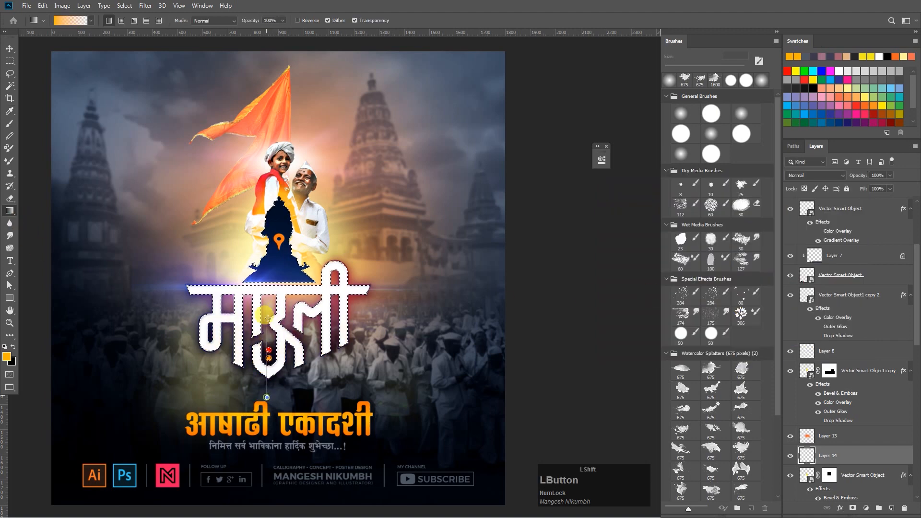
key("ctrl+d")
key("Escape")
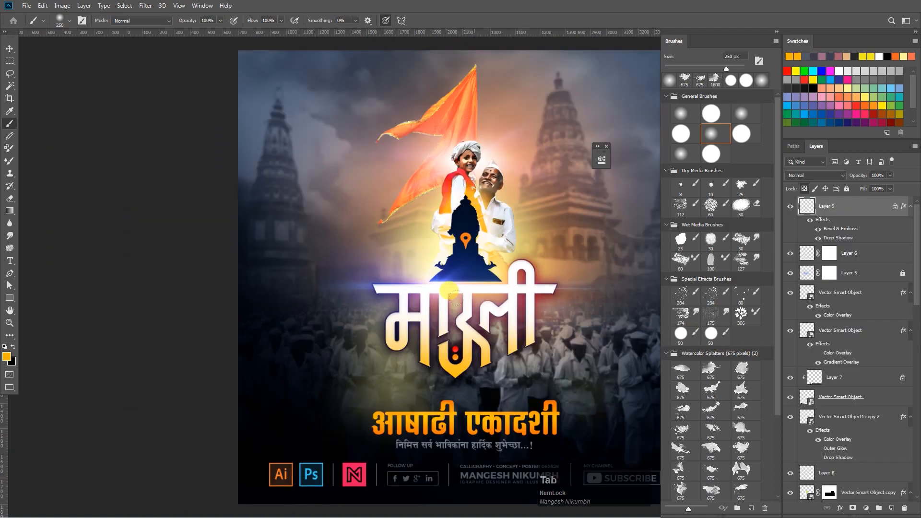
- Paste the sparks image, scale it to 57.76% over the poster's lower-left area, and set its blend mode to Lighter Color
left_click_drag(579, 320, 419, 320)
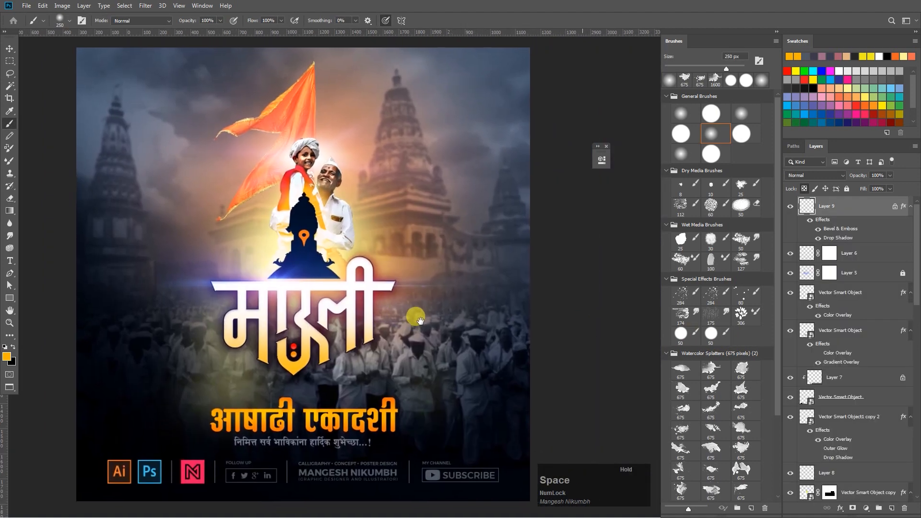
key("ctrl+v")
key("ctrl+t")
left_click_drag(76, 84, 359, 243)
left_click_drag(585, 327, 242, 375)
left_click(815, 175)
left_click(794, 291)
left_click(815, 175)
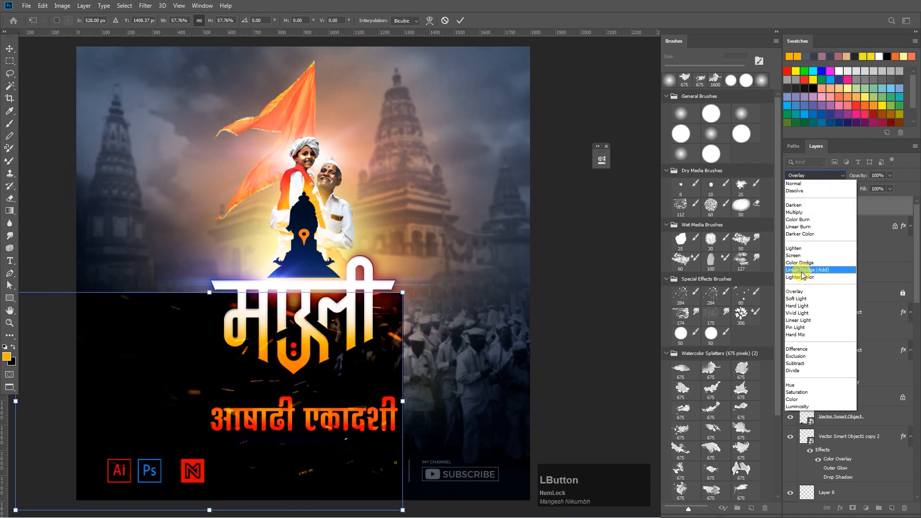
left_click(801, 277)
key("Return")
- Rotate the sparks layer about 23 degrees and shift it toward the poster's lower-left corner
key("ctrl+t")
left_click_drag(408, 312, 426, 398)
left_click_drag(344, 390, 297, 401)
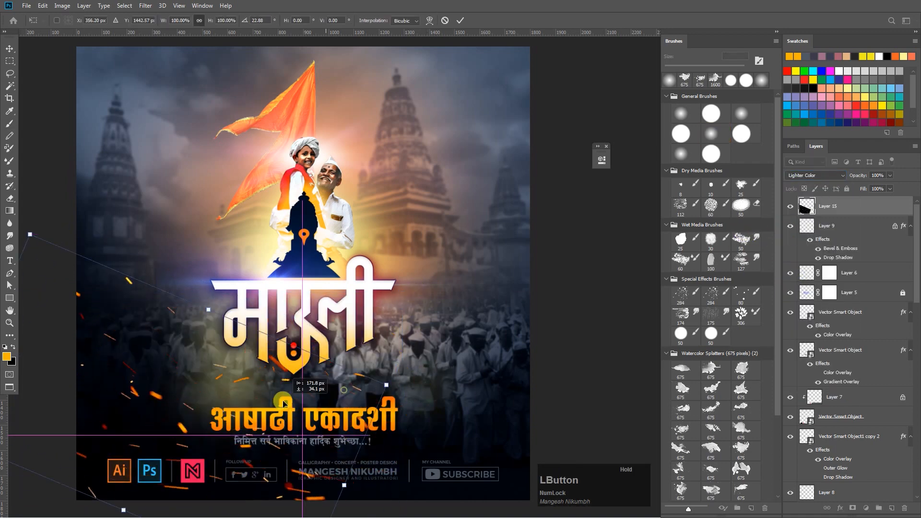
key("Return")
- Duplicate the sparks layer, flip the copy horizontally, and move it to the poster's lower-right side
key("ctrl+j")
key("ctrl+t")
right_click(277, 341)
left_click(306, 434)
mouse_move(305, 434)
left_mouse_down()
mouse_move(526, 401)
mouse_move(485, 425)
mouse_move(440, 422)
left_mouse_up()
key("Return")
- Add layer masks to Layer 15 and Layer 15 copy and paint out sparks around the logo and title
key("b")
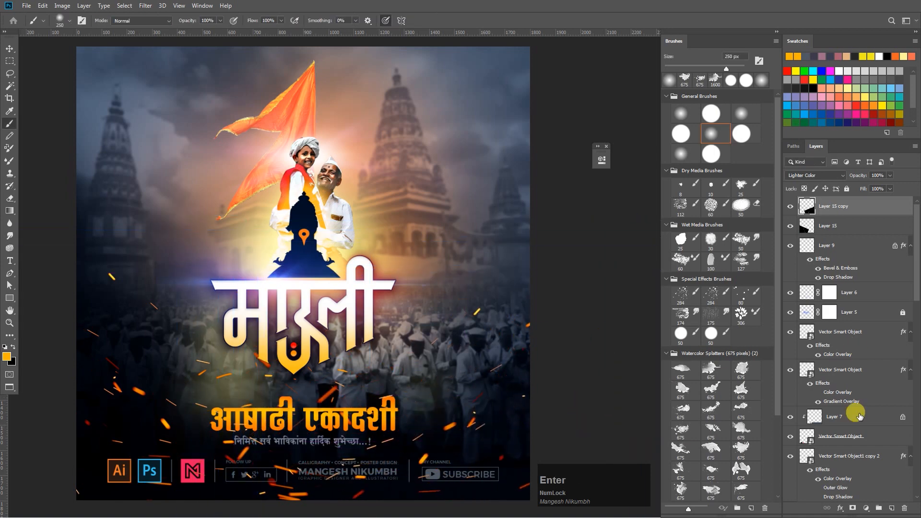
left_click(827, 226)
left_click(852, 507)
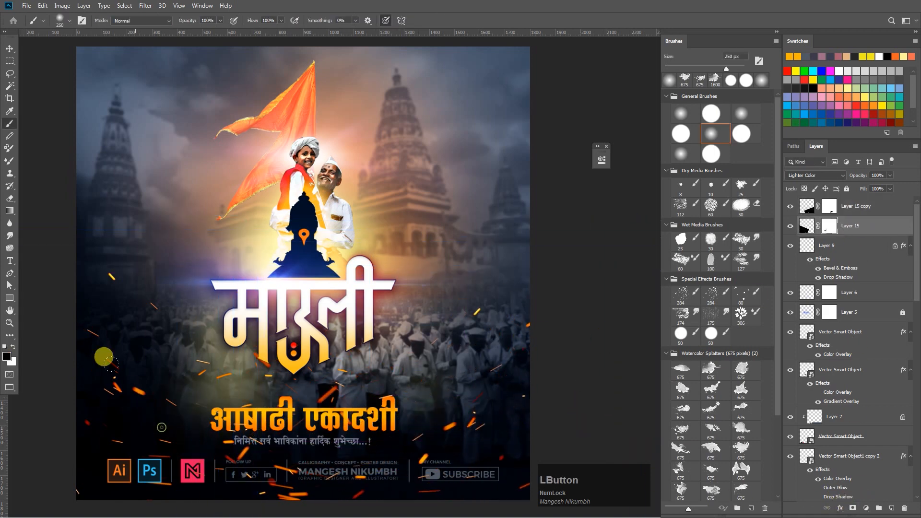
key("alt+bracketright")
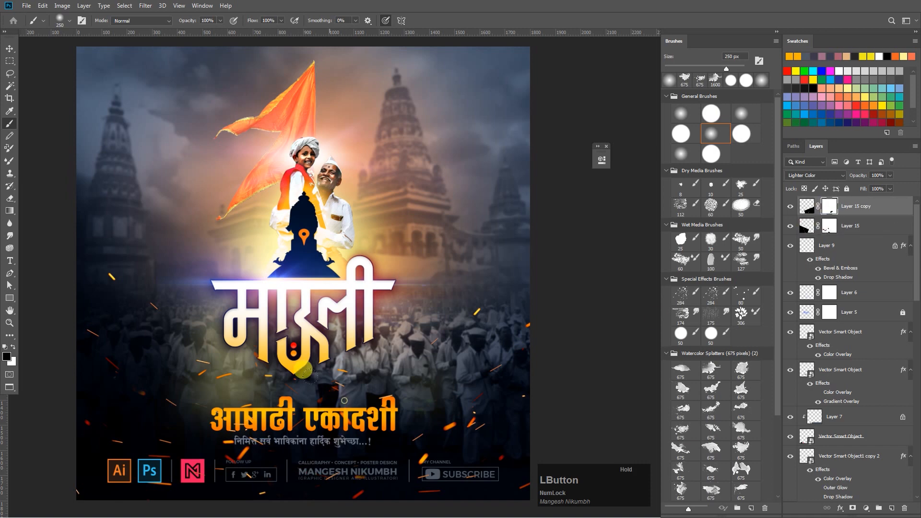
left_click(867, 225)
key("ctrl+z")
- Scale Layer 15 copy to about 72% and move its sparks to the poster's lower-right corner
key("ctrl+t")
key("ctrl+minus")
left_click_drag(231, 267, 349, 361)
left_click_drag(507, 435, 557, 390)
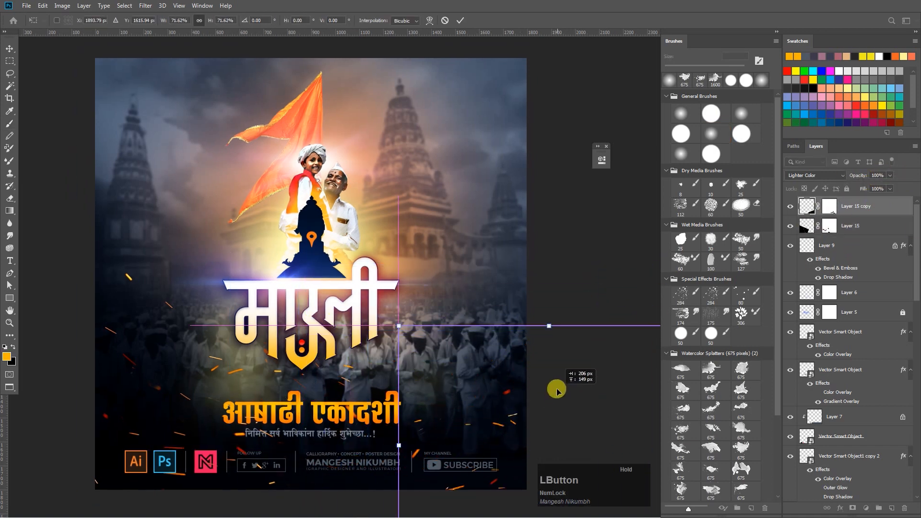
key("Return")
- Scale down Layer 15's sparks and reposition them in the poster's lower-left corner
key("alt+bracketleft")
key("ctrl+t")
left_click_drag(304, 383, 233, 278)
left_click_drag(297, 462, 182, 370)
mouse_move(116, 197)
left_mouse_down()
mouse_move(166, 410)
mouse_move(181, 338)
mouse_move(210, 369)
left_mouse_up()
- Paint out stray sparks beside the title on the masks of Layer 15 and Layer 15 copy
left_click(830, 225)
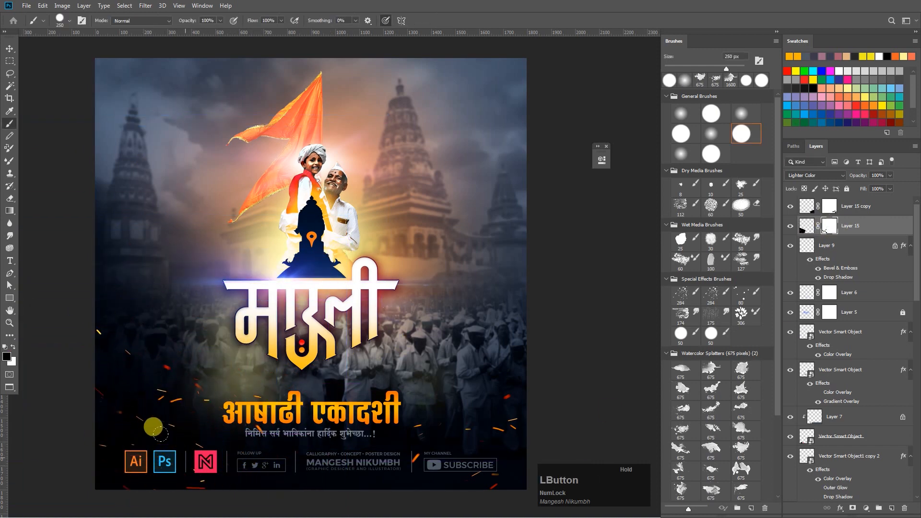
key("alt+bracketright")
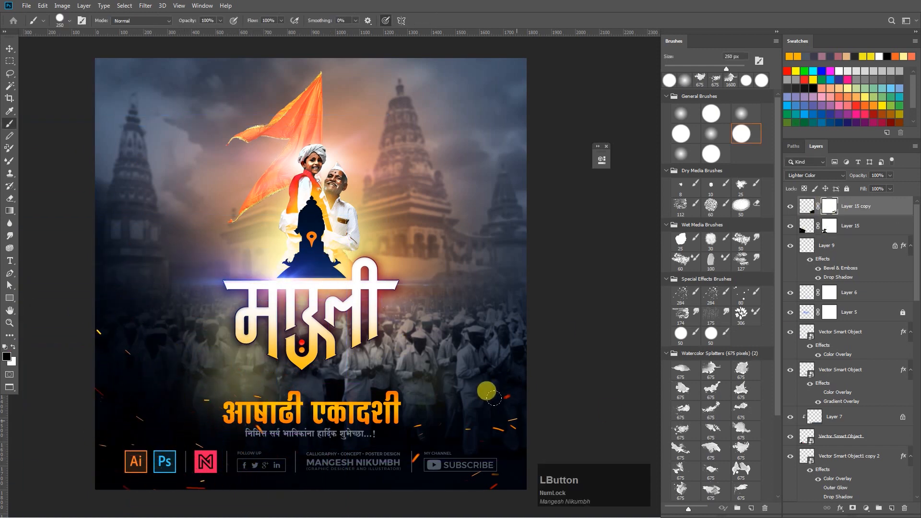
key("ctrl+minus")
key("ctrl+0")
left_click_drag(564, 363, 401, 368)
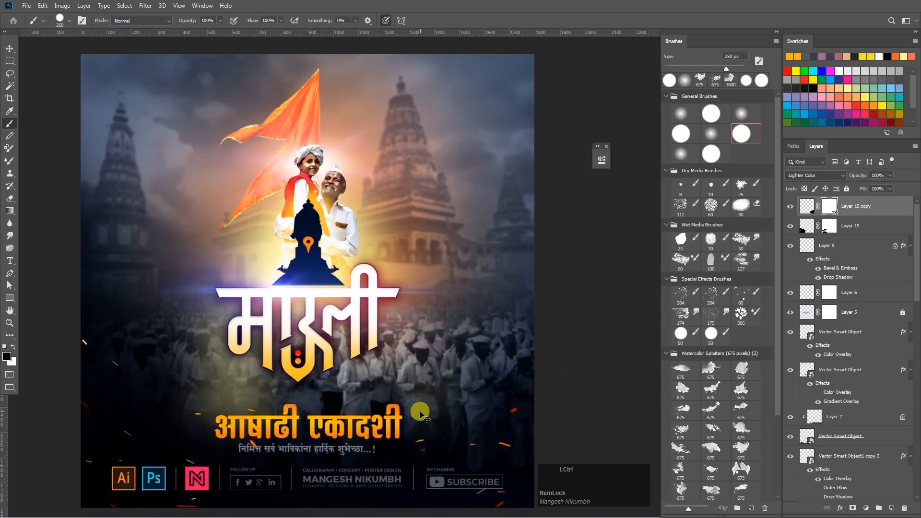
- Lock Layer 15 copy and Layer 15
key("v")
left_click(826, 189)
left_click(849, 225)
left_click(826, 189)
- Fill Layer 7 with a lighter greyish blue to brighten the footer text and icons
left_click(837, 416)
key("i")
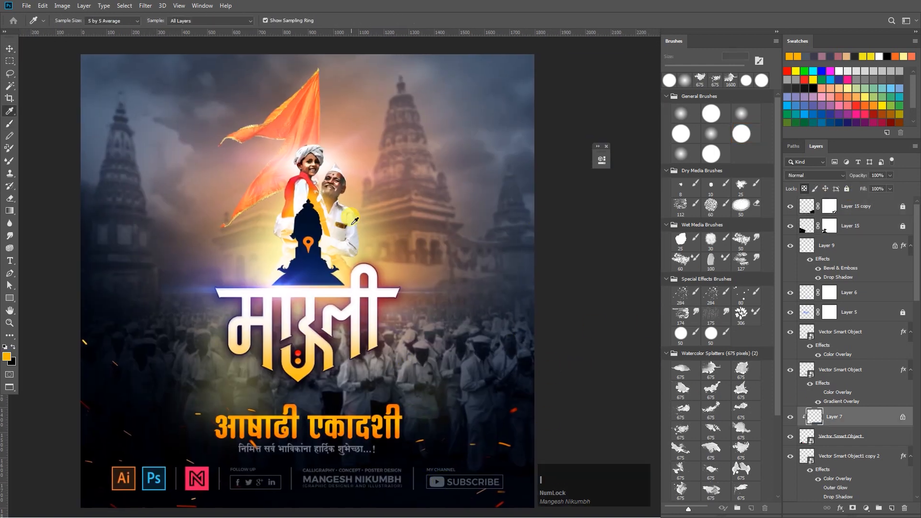
left_click(320, 213)
key("alt+BackSpace")
left_click(7, 356)
key("Return")
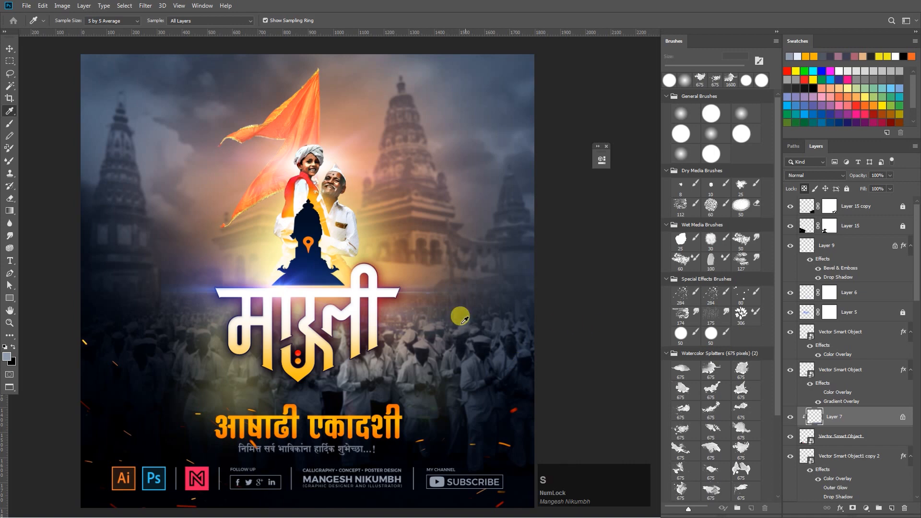
- Unlock Layer 15 and paint out its sparks over the आषाढी एकादशी title on the mask
key("v")
left_click(261, 433)
left_click_drag(915, 260, 917, 198)
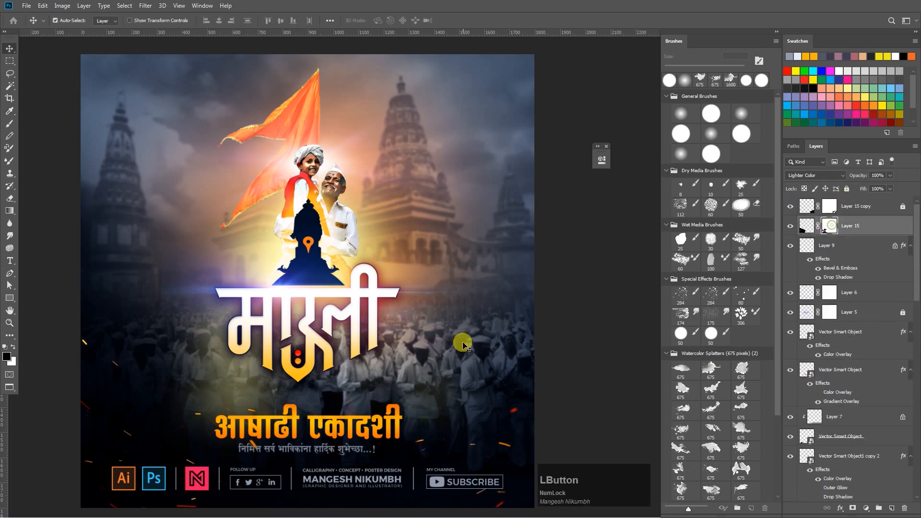
left_click(901, 211)
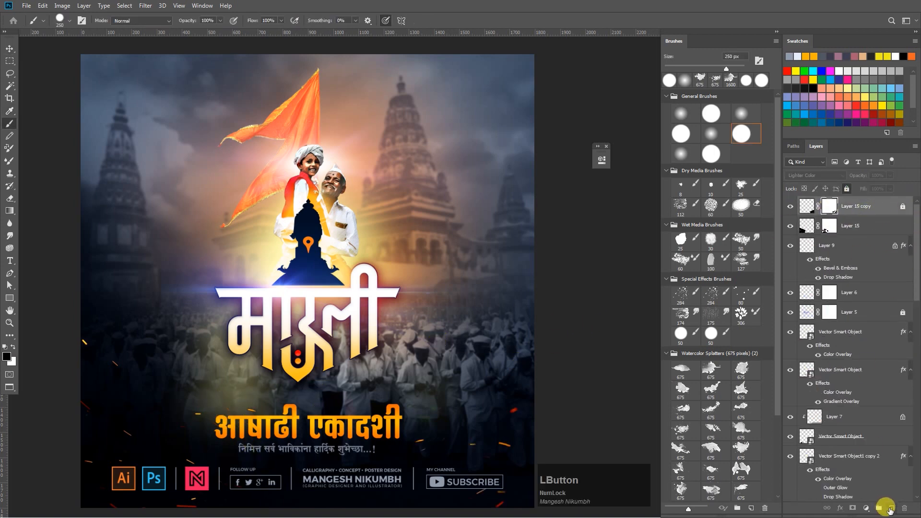
- Create a new layer above Layer 15 copy and paint a soft orange glow spot beside the माऊली logo
left_click(890, 507)
right_click(292, 232)
left_click(329, 355)
left_click(799, 56)
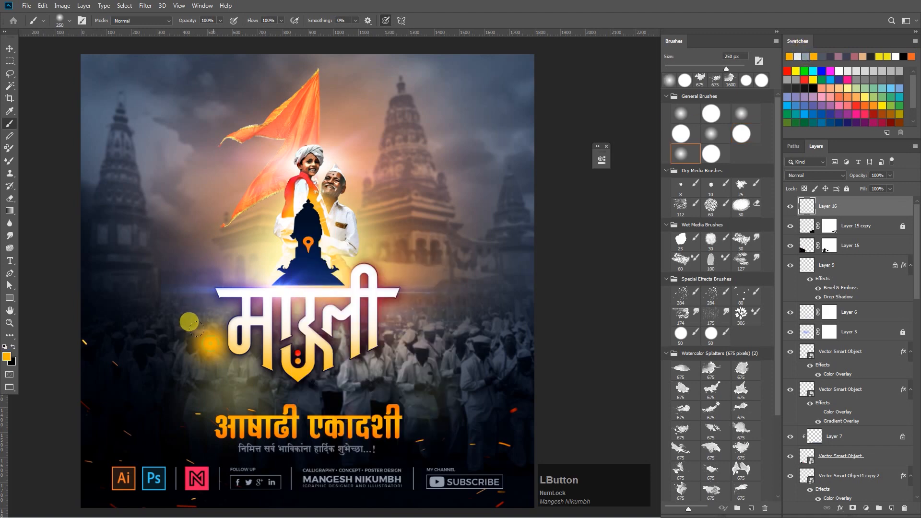
- Squash the orange glow into a thin horizontal streak and place it along the top bar of the माऊली logo
key("ctrl+t")
mouse_move(240, 347)
left_mouse_down()
mouse_move(268, 331)
mouse_move(245, 336)
mouse_move(361, 331)
left_mouse_up()
left_click_drag(208, 306, 201, 372)
key("Return")
key("ctrl+t")
left_click_drag(312, 377, 312, 288)
key("Return")
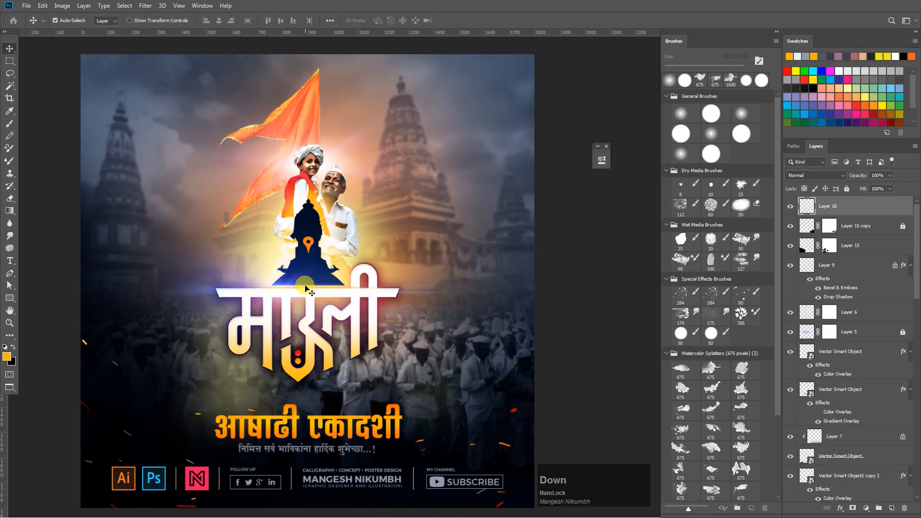
left_click_drag(326, 299, 326, 300)
key("ctrl+d")
key("ctrl+alt+z")
key("ctrl+alt+z")
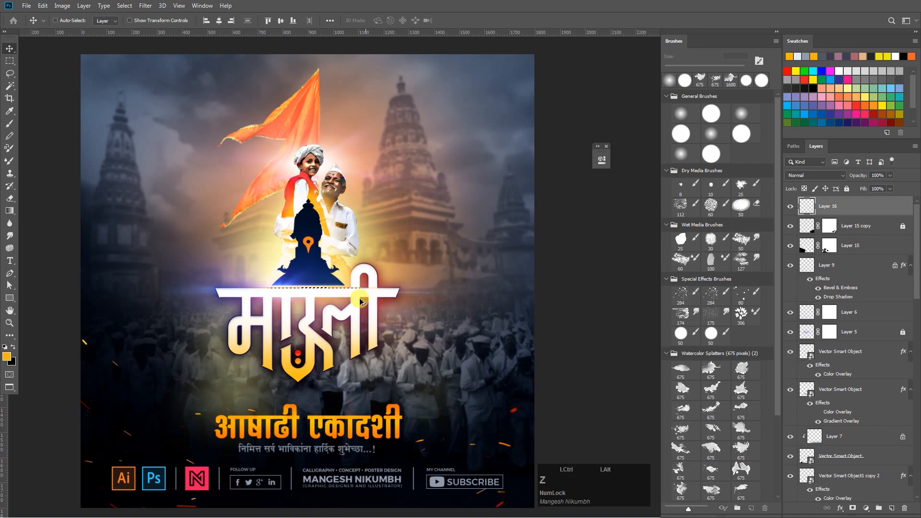
key("Return")
- Duplicate the Layer 16 streak and fit the copy along the upper edge of the आषाढी एकादशी title
mouse_move(316, 430)
left_mouse_down()
mouse_move(319, 417)
mouse_move(281, 444)
left_mouse_up()
key("ctrl+d")
key("ctrl+t")
left_click(320, 410, "ctrl")
key("ctrl+plus")
key("Return")
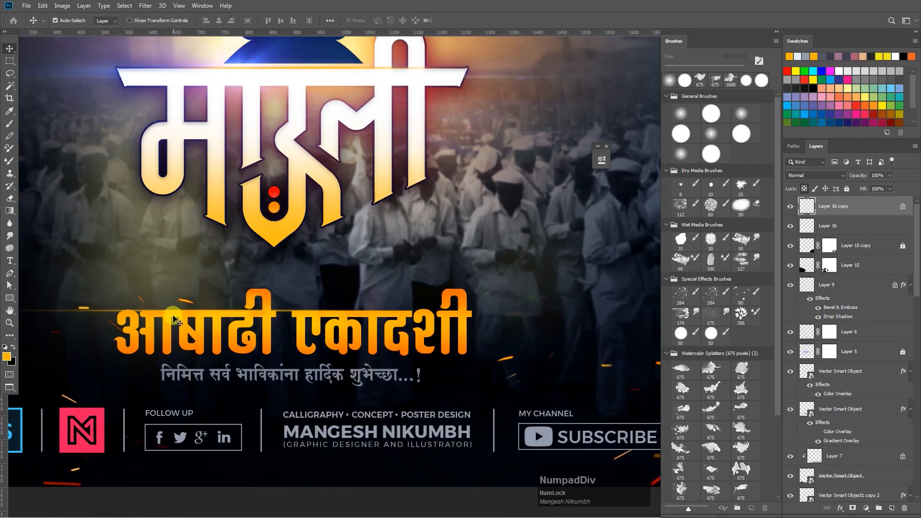
- Recolor the title's light streak on Layer 16 copy to white with transparent pixels locked
left_click(813, 176)
left_click(796, 55)
key("alt+BackSpace")
left_click(7, 355)
mouse_move(624, 208)
left_mouse_down()
mouse_move(518, 158)
mouse_move(505, 164)
left_mouse_up()
key("Return")
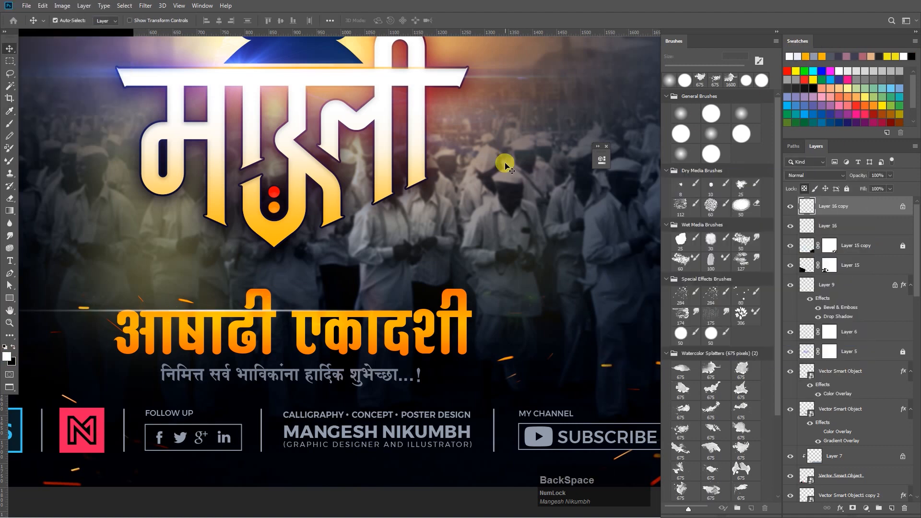
- Soften the white streak over the title with the Eraser and try different blending modes on it
key("e")
mouse_move(368, 309)
left_mouse_down()
mouse_move(259, 309)
mouse_move(350, 304)
left_mouse_up()
left_click(806, 175)
left_click(805, 184)
key("Down")
key("Down")
key("Down")
key("Down")
key("Down")
key("Down")
key("Down")
key("Down")
key("Down")
key("Down")
key("Down")
key("Down")
key("Down")
key("Return")
- Duplicate the white streak toward the title's right end, flip the copy horizontally, and preview the poster full screen
left_click_drag(304, 308, 384, 321)
key("ctrl+z")
left_click(330, 301, "ctrl")
left_click_drag(308, 305, 501, 304)
key("ctrl+t")
right_click(510, 292)
left_click(535, 415)
key("f")
key("Return")
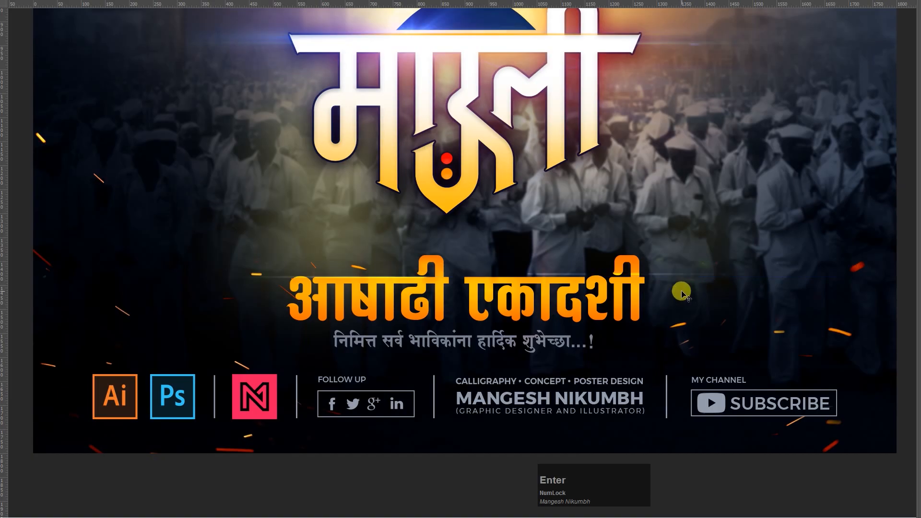
left_click_drag(653, 275, 427, 319)
key("f")
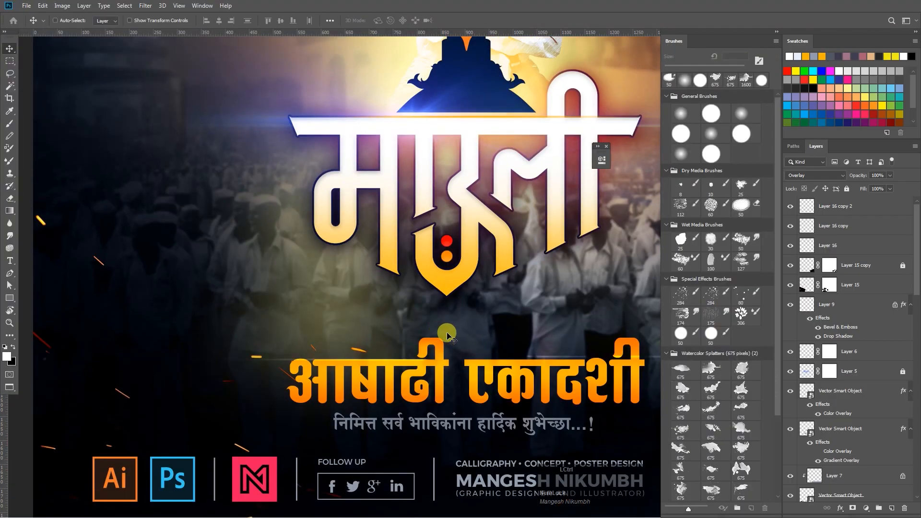
- Select Layer 16 copy 2 and adjust its streak's size and position on the title's upper edge
left_click_drag(599, 362, 376, 358)
left_click_drag(914, 388, 913, 200)
left_click(851, 206)
key("ctrl+t")
mouse_move(429, 356)
left_mouse_down()
mouse_move(412, 356)
mouse_move(421, 366)
left_mouse_up()
key("Return")
key("ctrl+minus")
- Find Layer 16 and toggle its visibility to check its glow on the logo's top bar
left_click(376, 202)
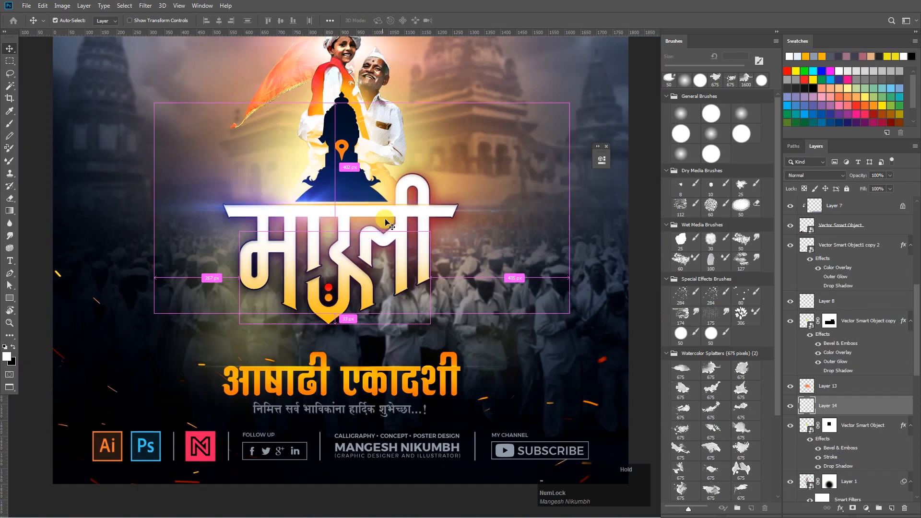
left_click(826, 385)
left_click(387, 207)
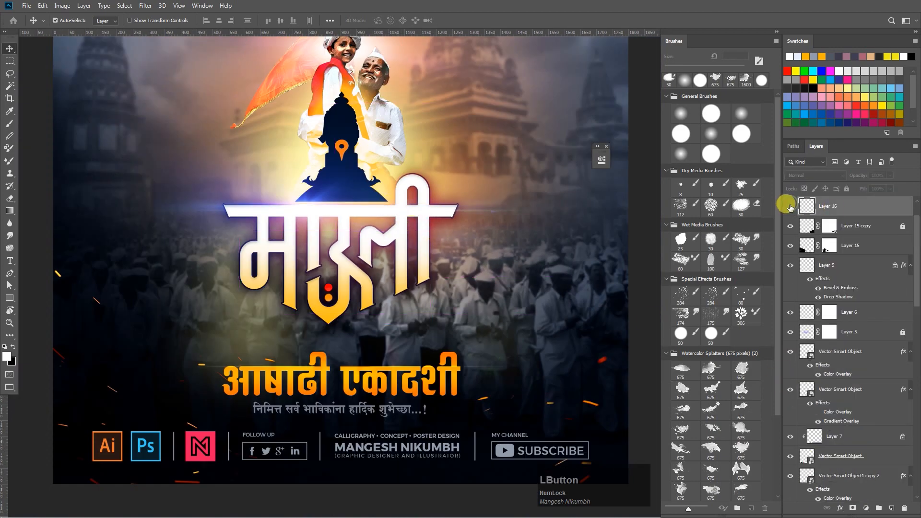
key("ctrl+minus")
- Change the Color Overlay of the tagline below the title to a pale yellow-orange
left_click(417, 377)
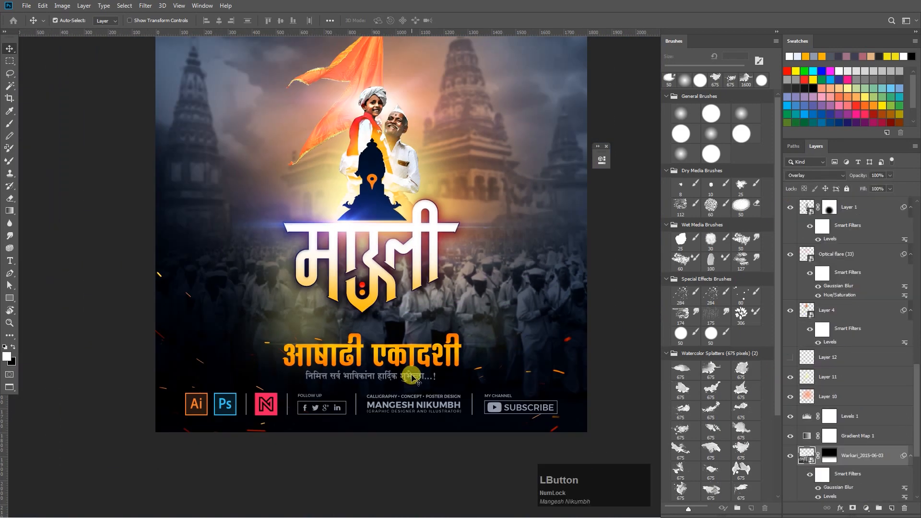
double_click(873, 211)
left_click(772, 227)
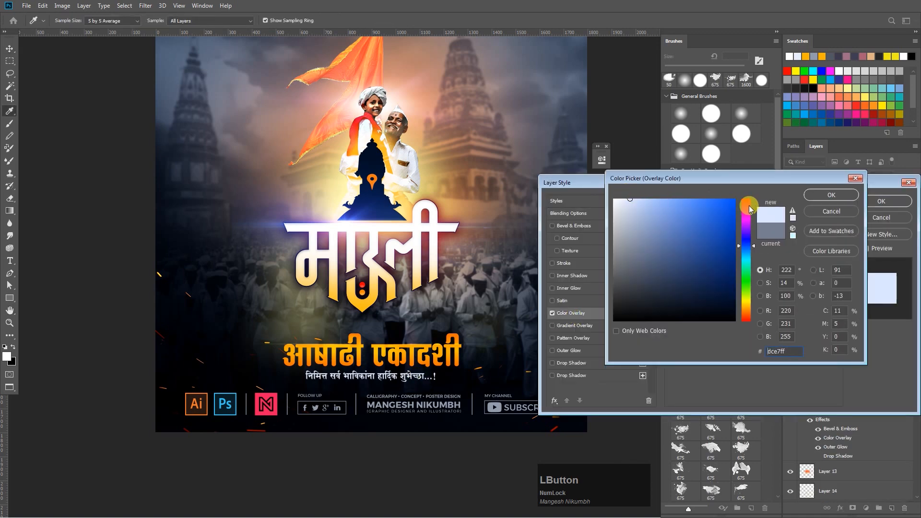
left_click_drag(745, 288, 746, 311)
left_click(746, 307)
left_click(670, 203)
left_click(808, 197)
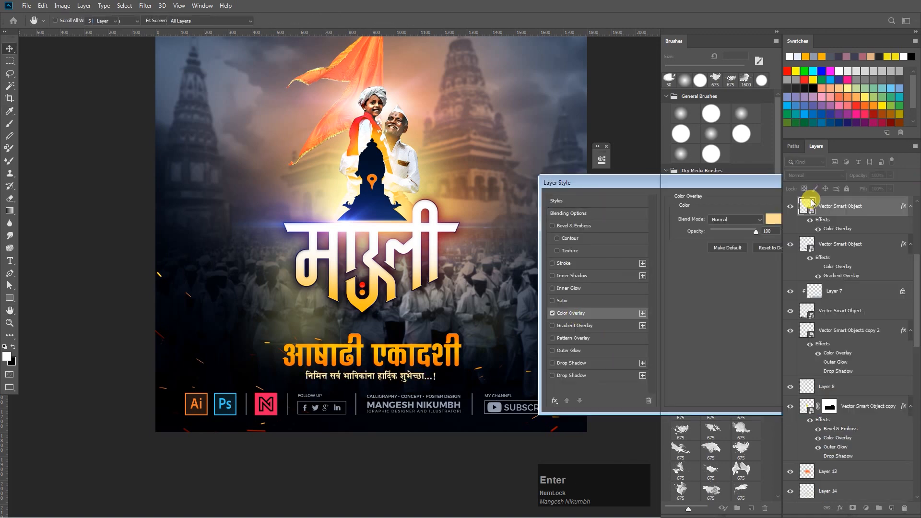
key("Return")
key("ctrl+minus")
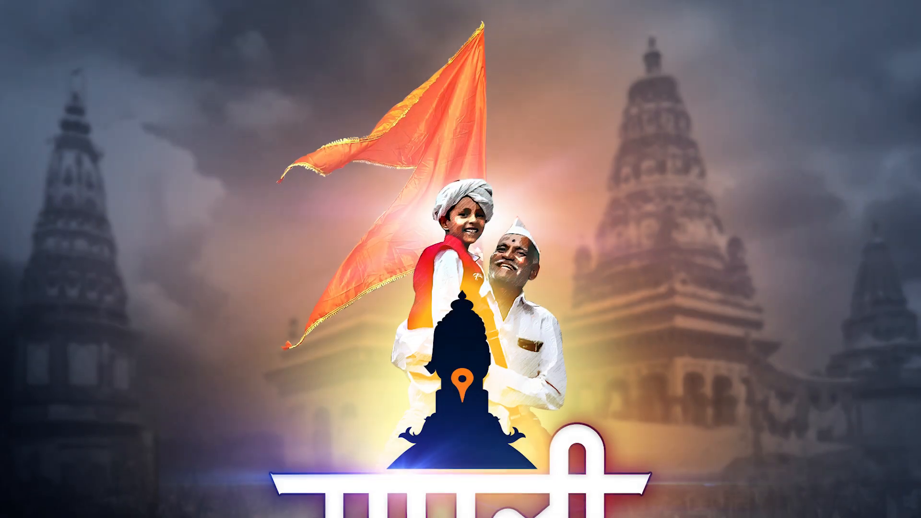